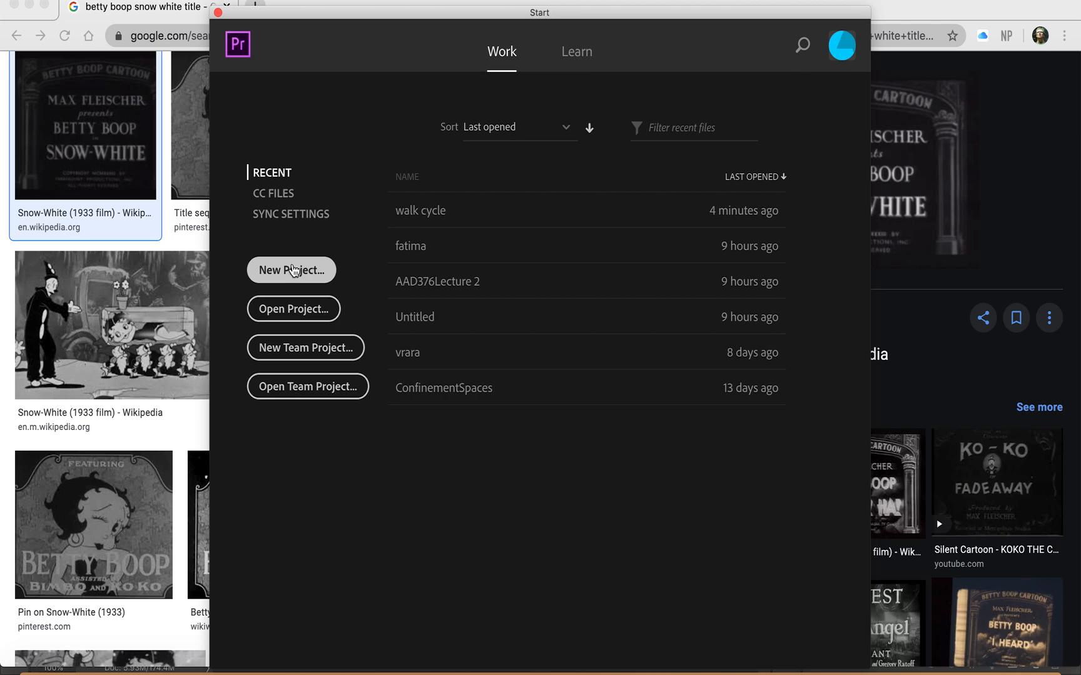
Step: Start a new project and name it 30Second Walk Cycle
left_click(294, 270)
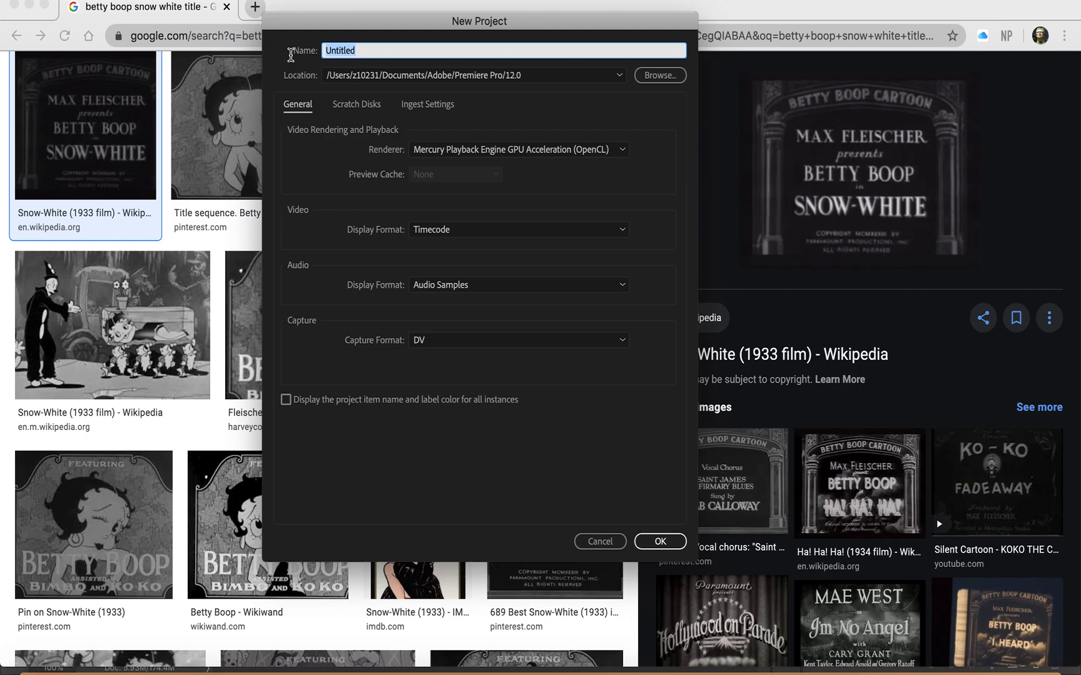
type("30Second Walk Cycle")
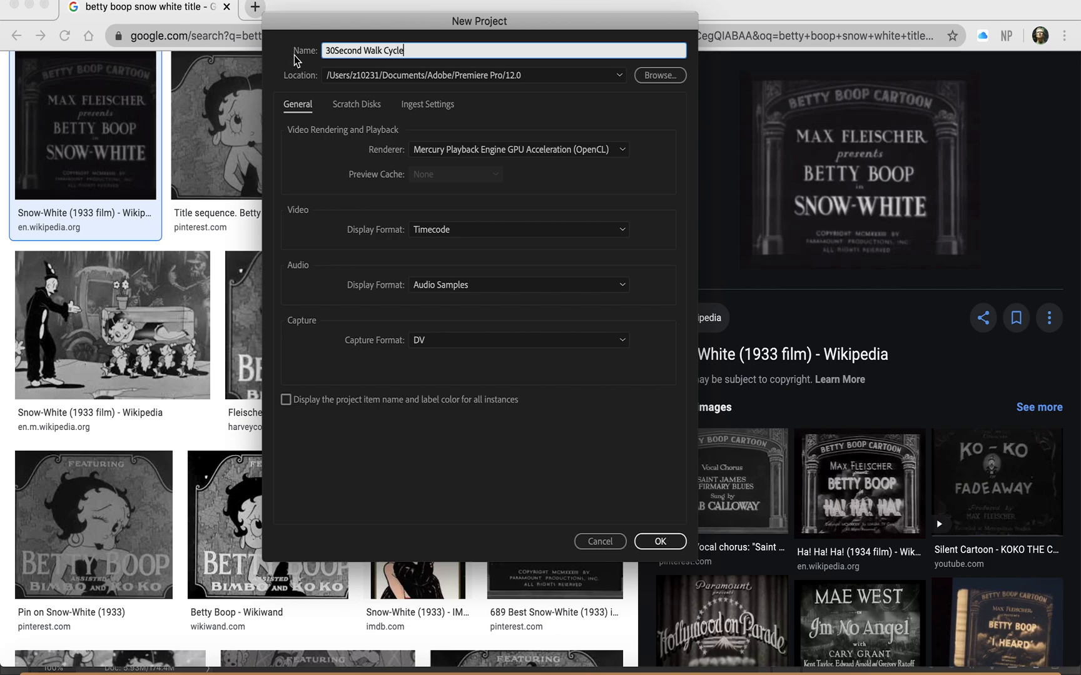
left_click_drag(409, 50, 320, 42)
left_click(448, 53)
Step: Set the project location to the walk cycle project final folder in Documents and create the project
left_click(658, 78)
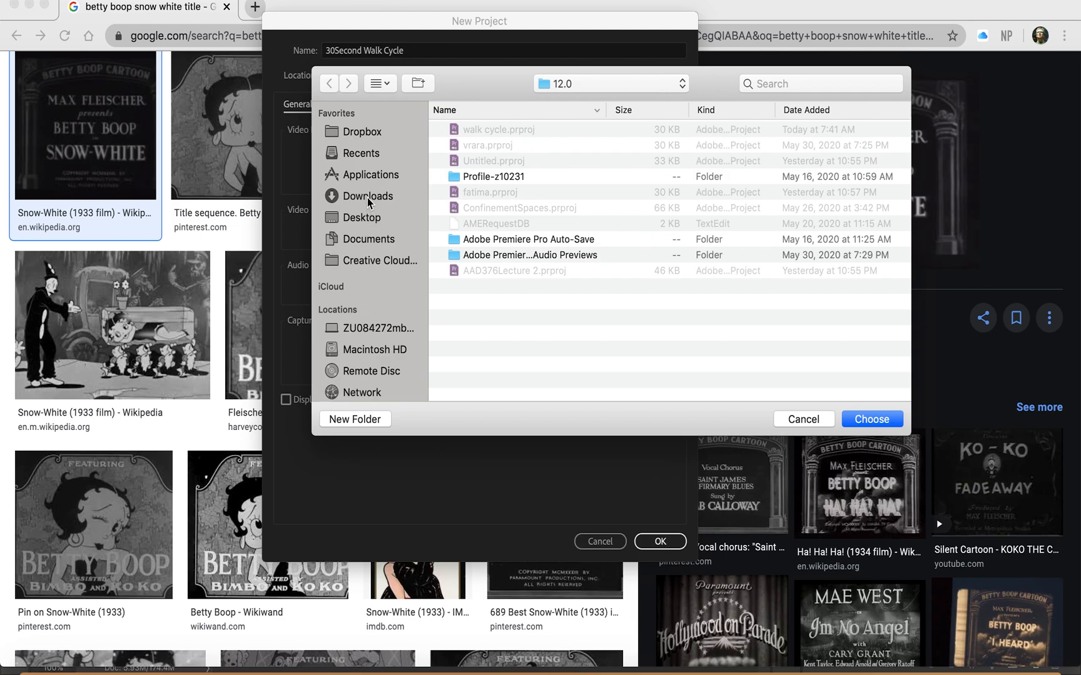
left_click(376, 239)
scroll(493, 234, "down", 1)
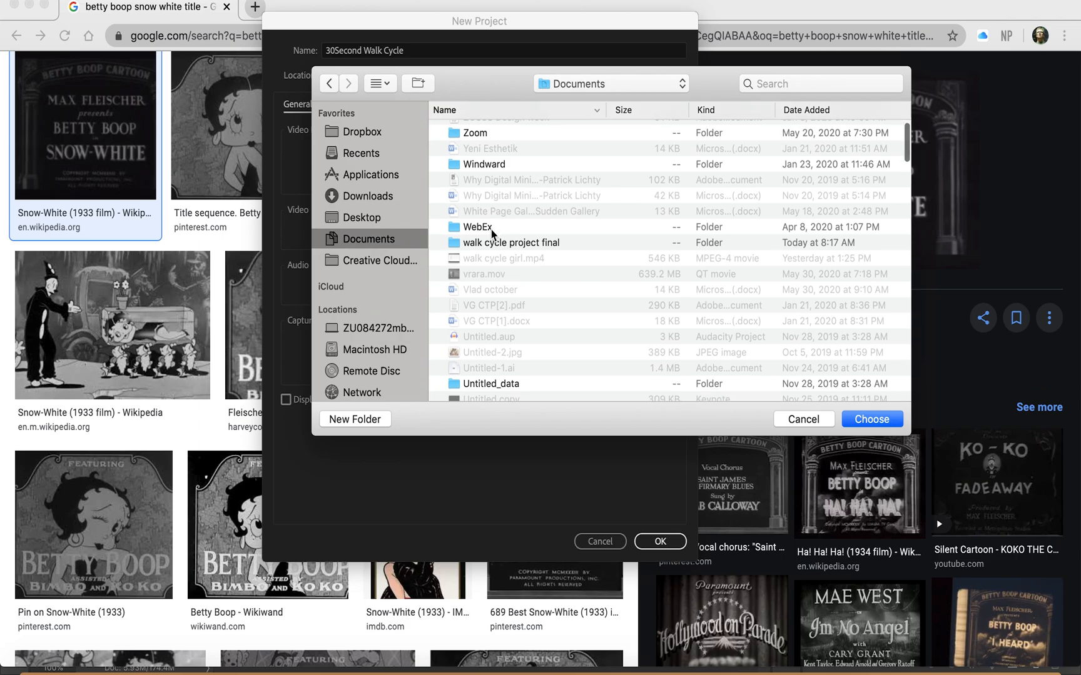
double_click(498, 244)
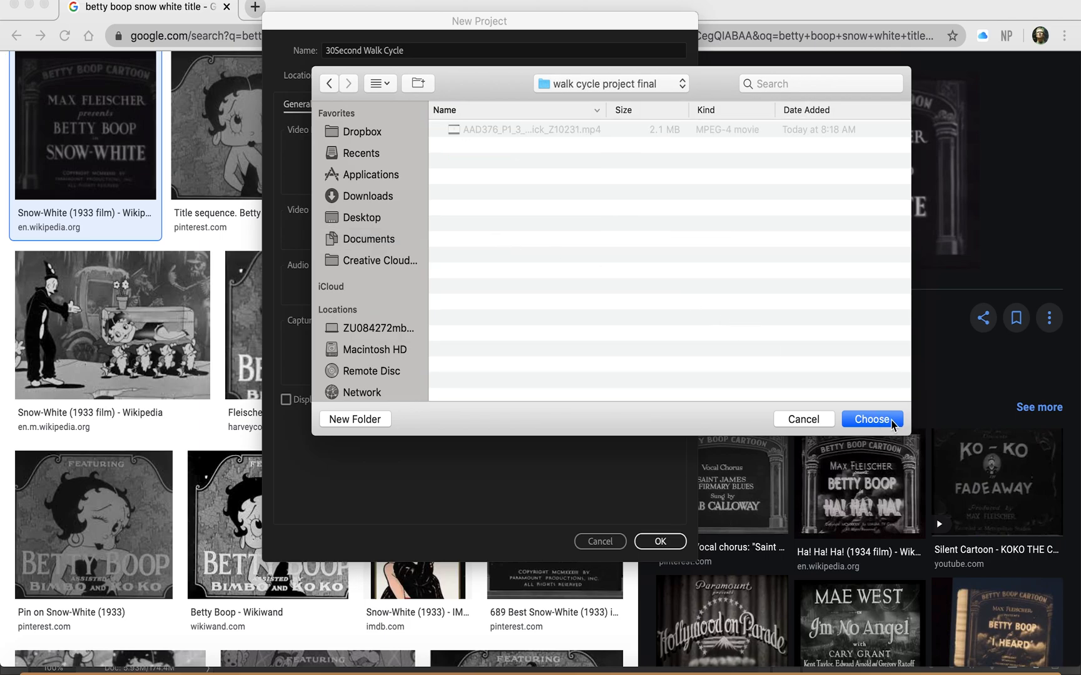
left_click(872, 419)
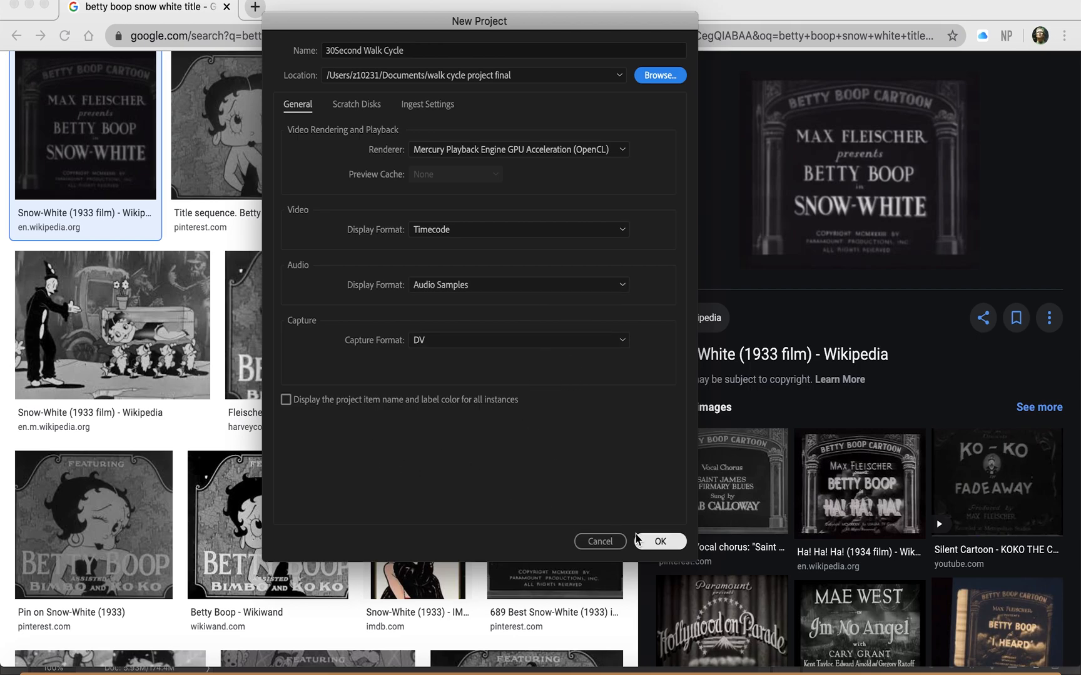
left_click(660, 543)
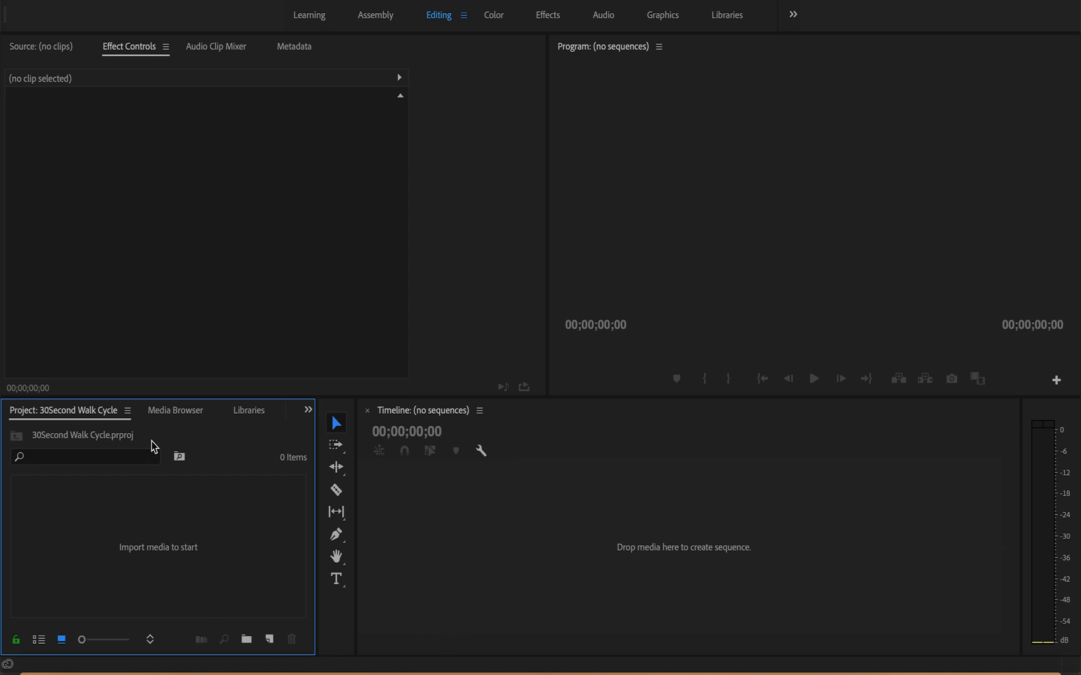
Step: Look over the media browser, project bin, source monitor, effect controls, audio clip mixer and the additional workspaces
left_click_drag(187, 417, 223, 416)
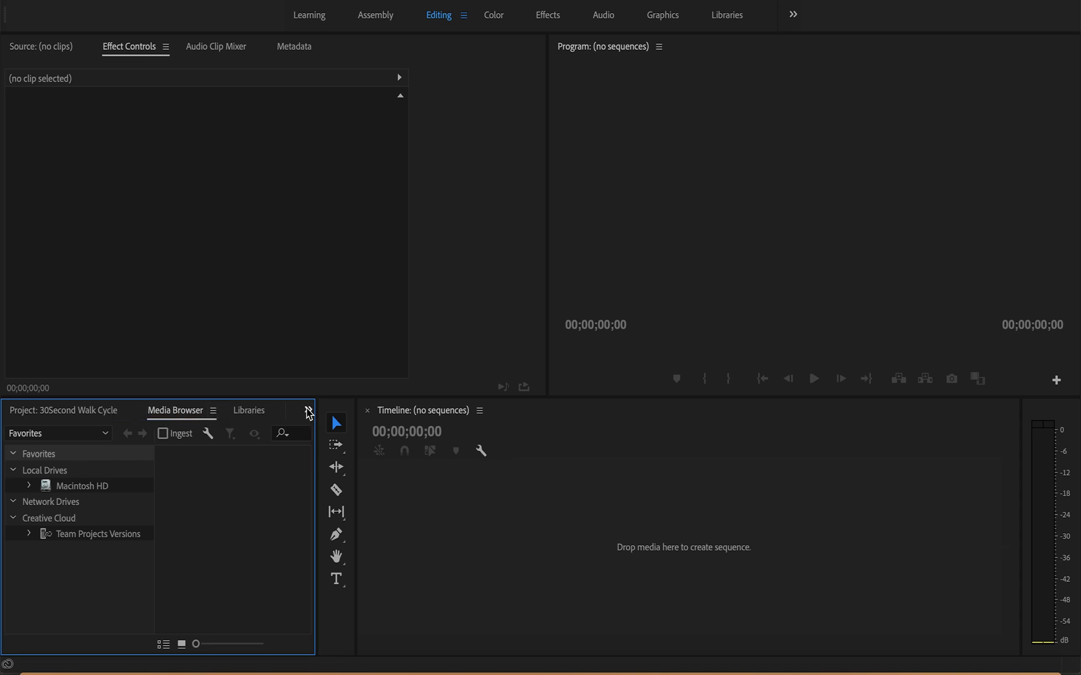
left_click(308, 410)
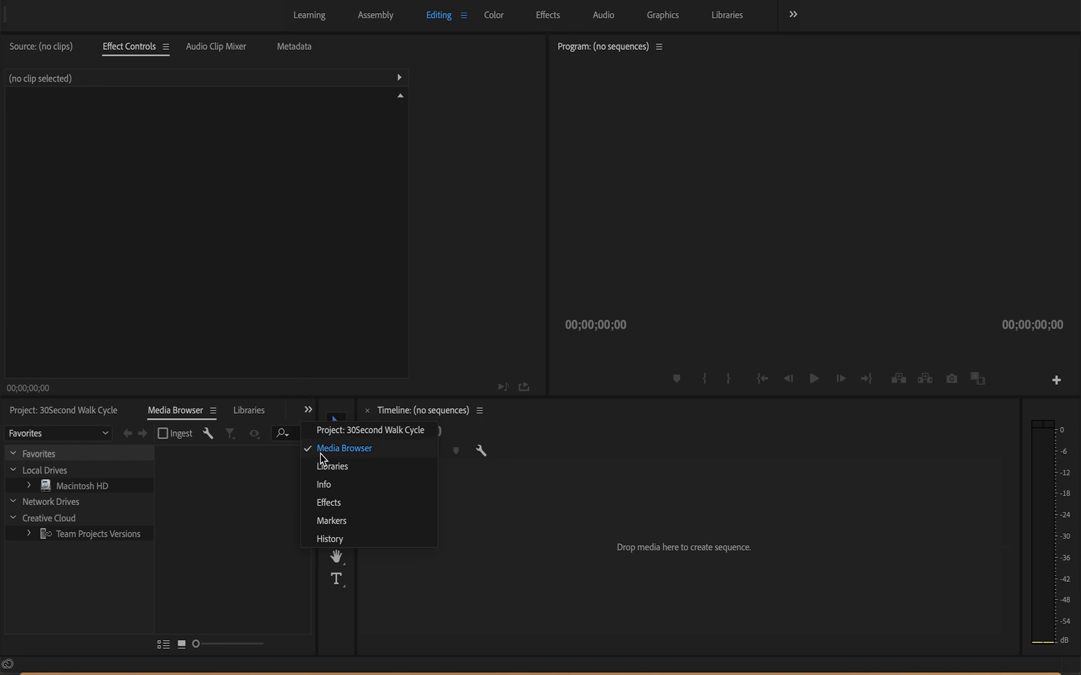
left_click(62, 412)
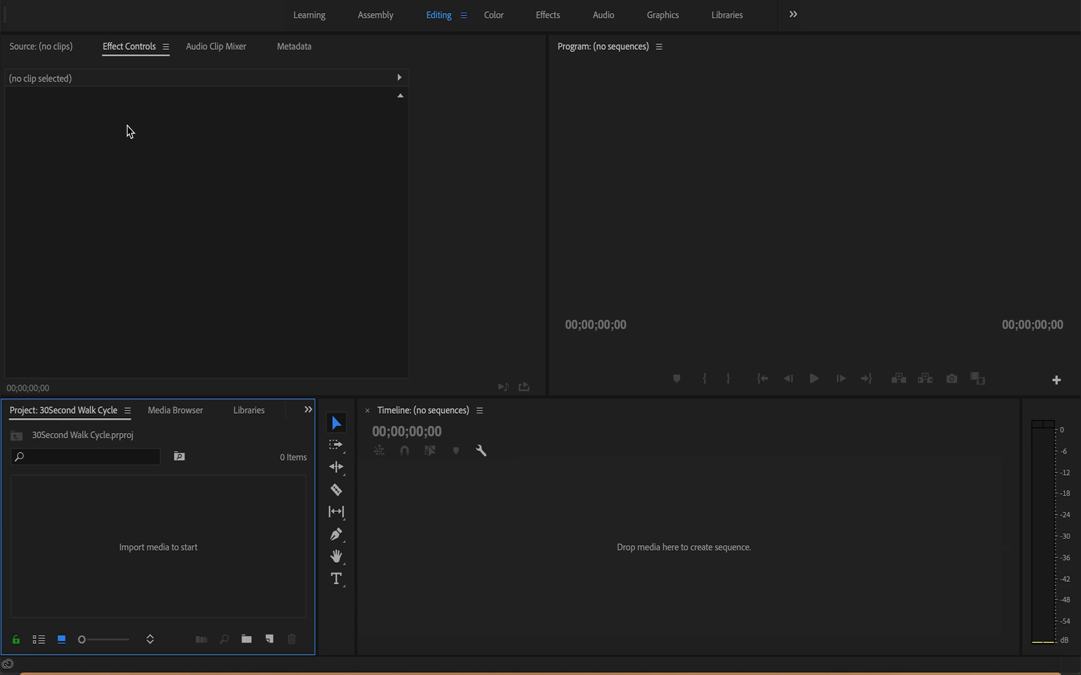
left_click(49, 50)
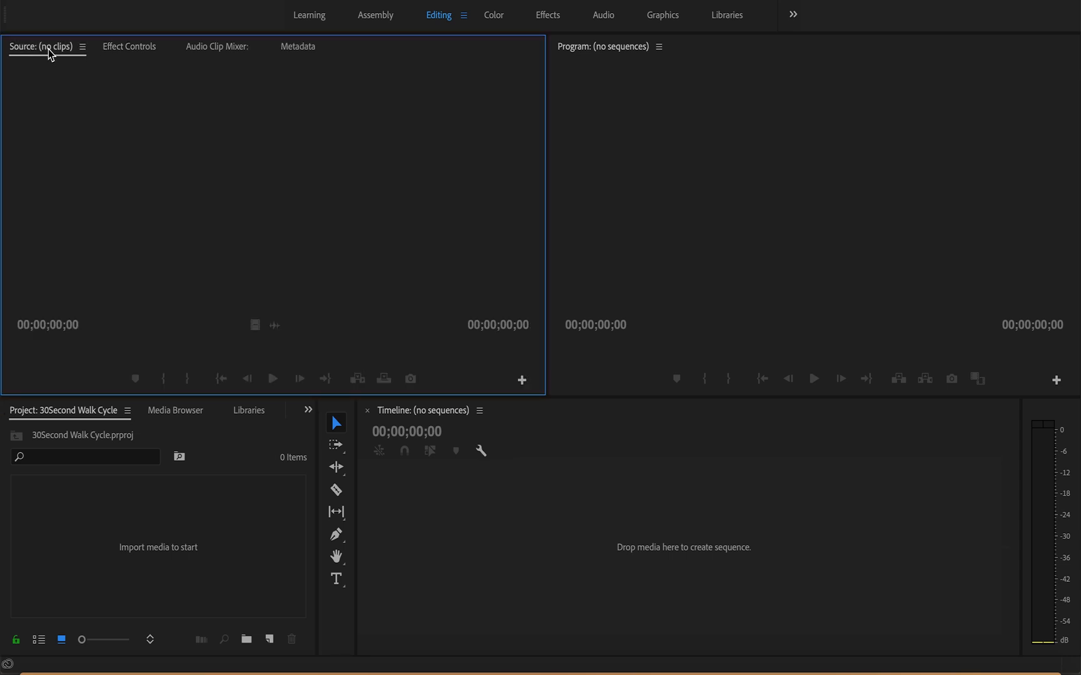
left_click(127, 47)
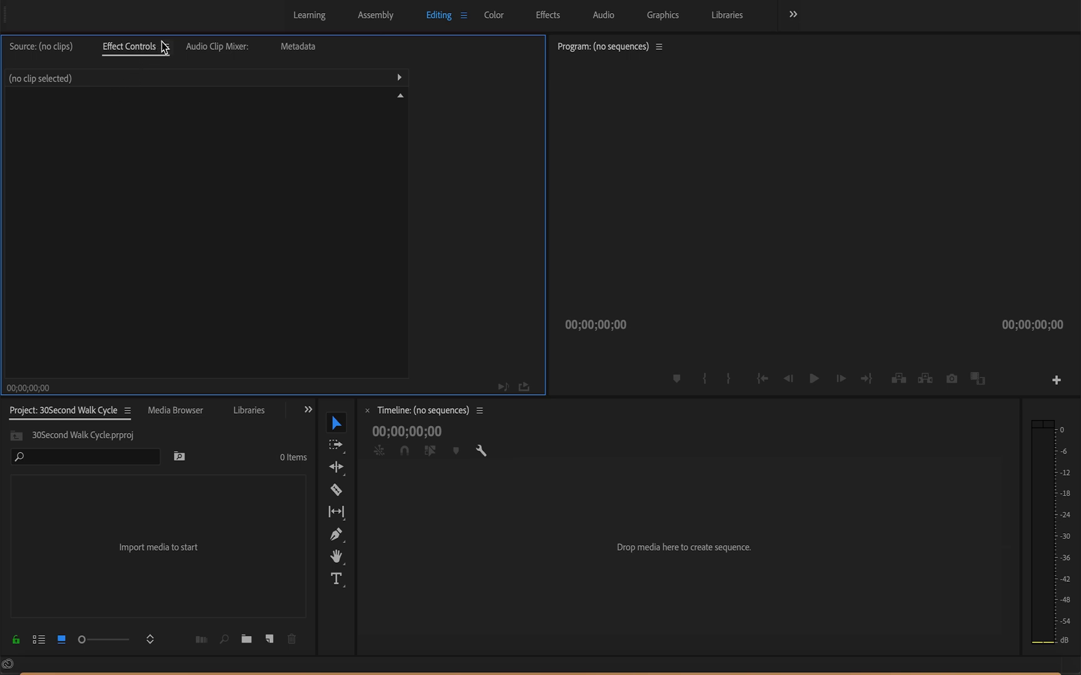
left_click(209, 54)
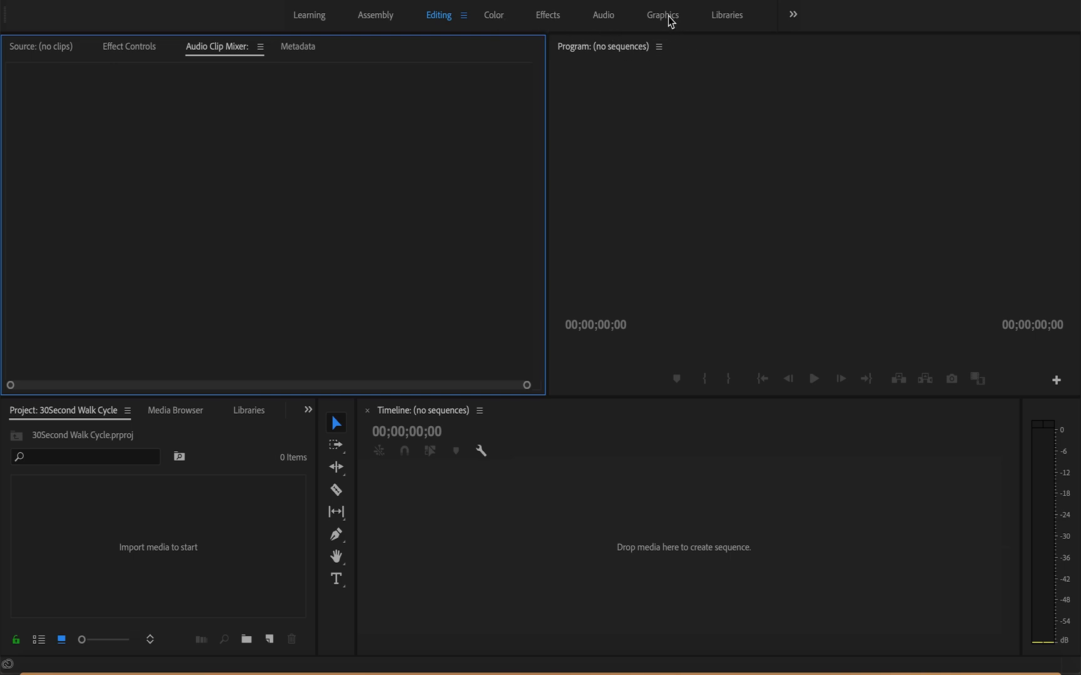
left_click(793, 16)
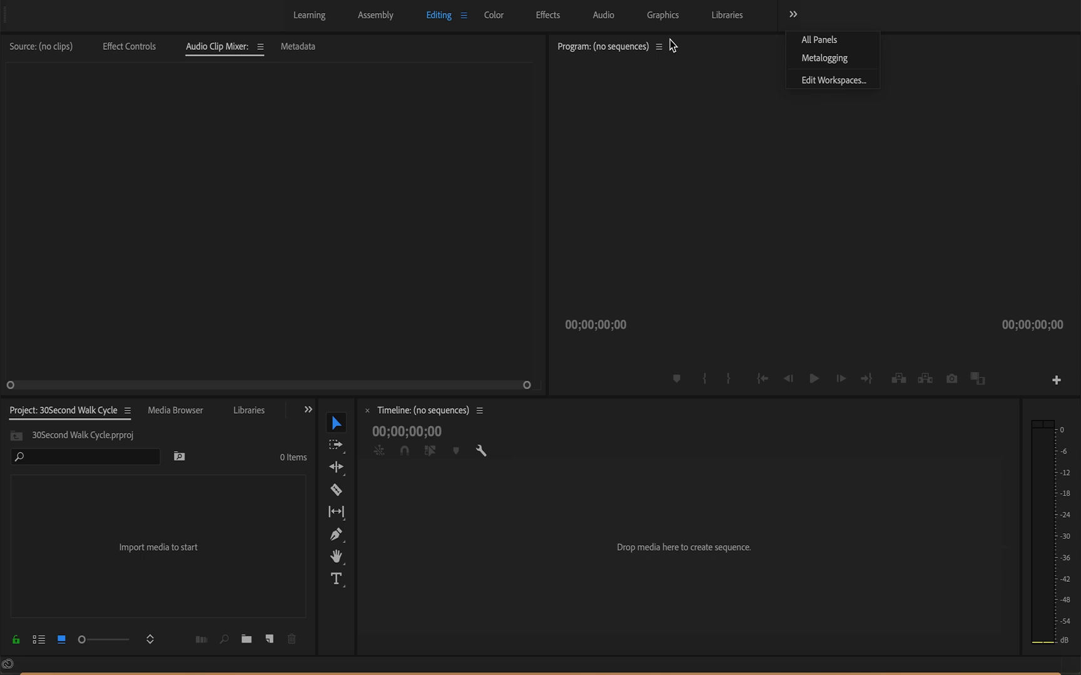
left_click(228, 25)
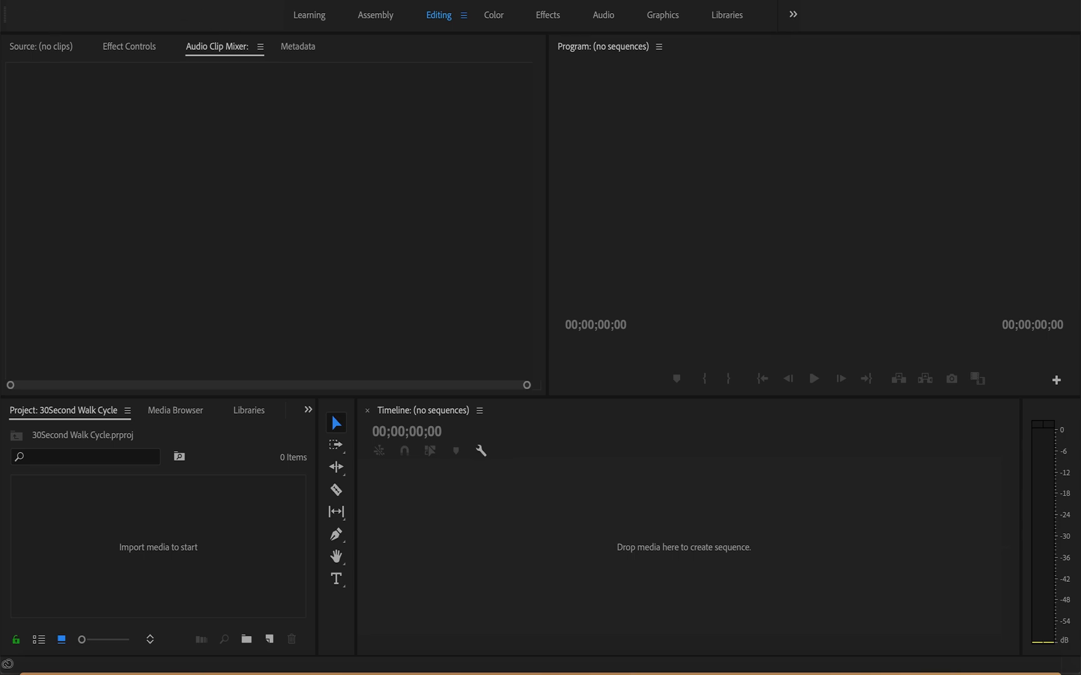
left_click(148, 1)
left_click(258, 0)
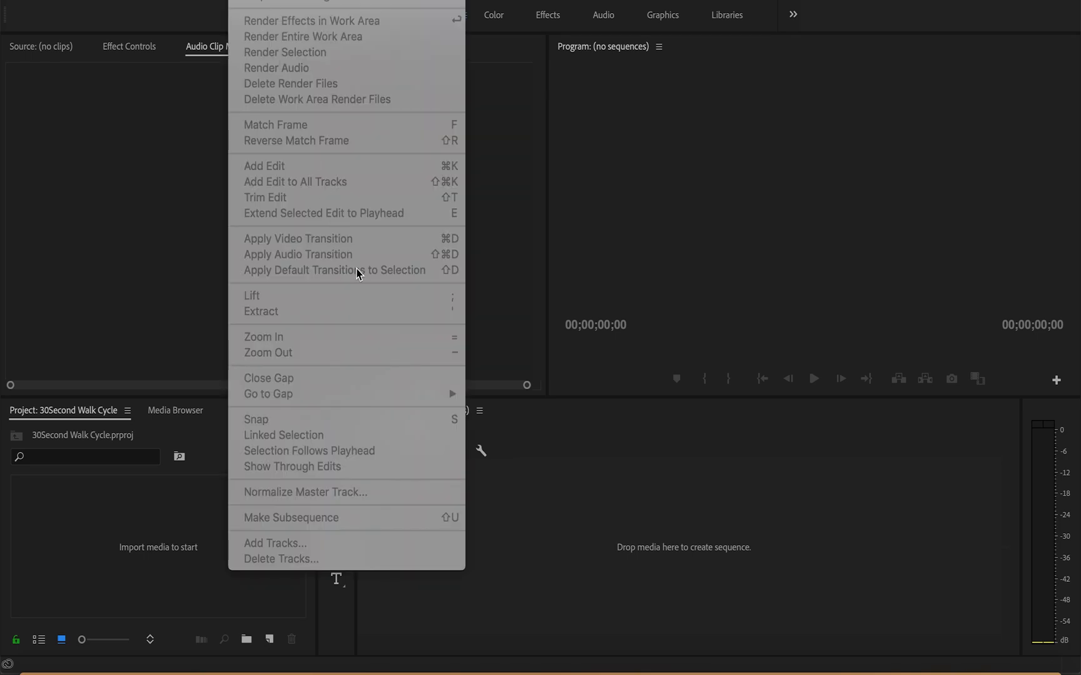
left_click(631, 499)
left_click(512, 497)
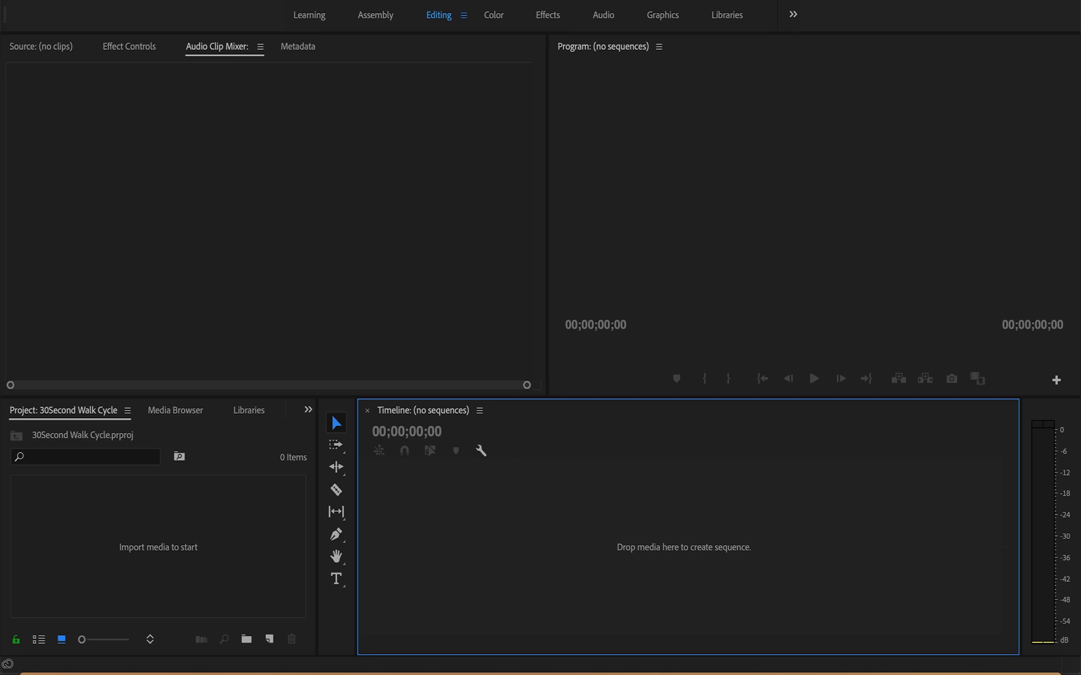
Step: Create a new sequence with the AVCHD 1080p30 preset, keeping the name Sequence 01
left_click(255, 0)
mouse_move(147, 0)
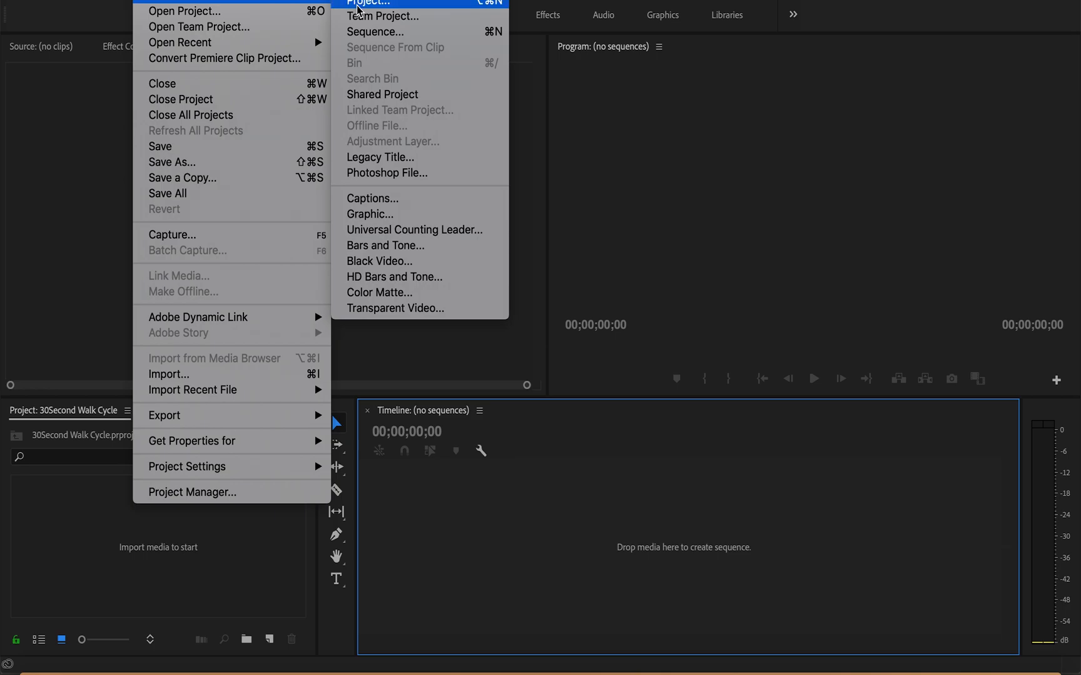
left_click(407, 35)
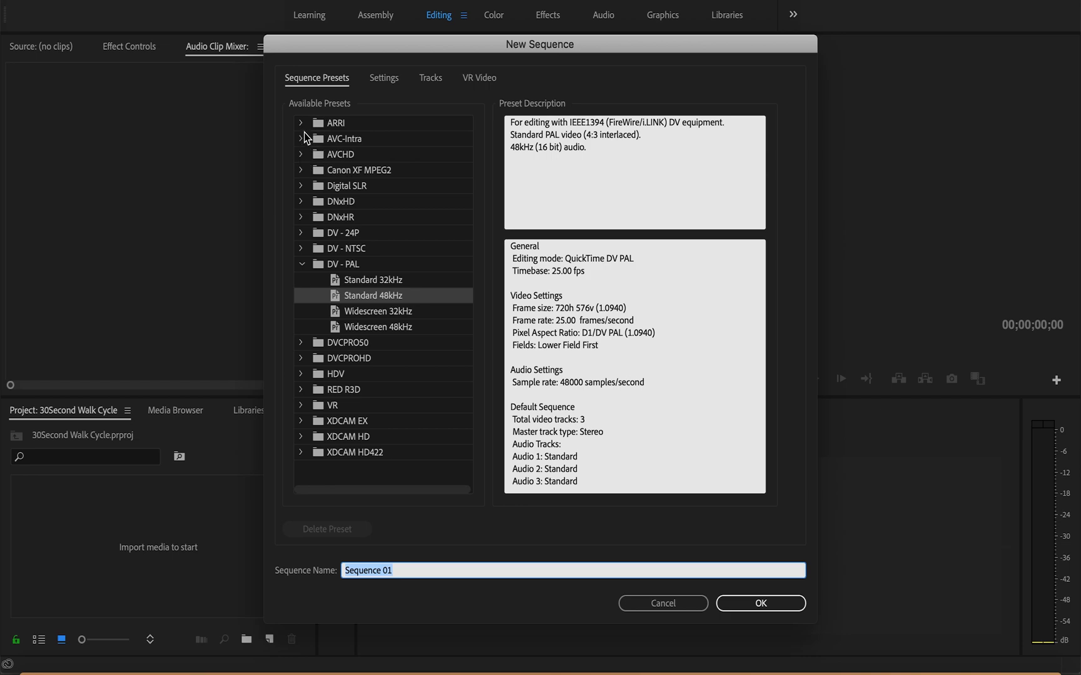
left_click(301, 155)
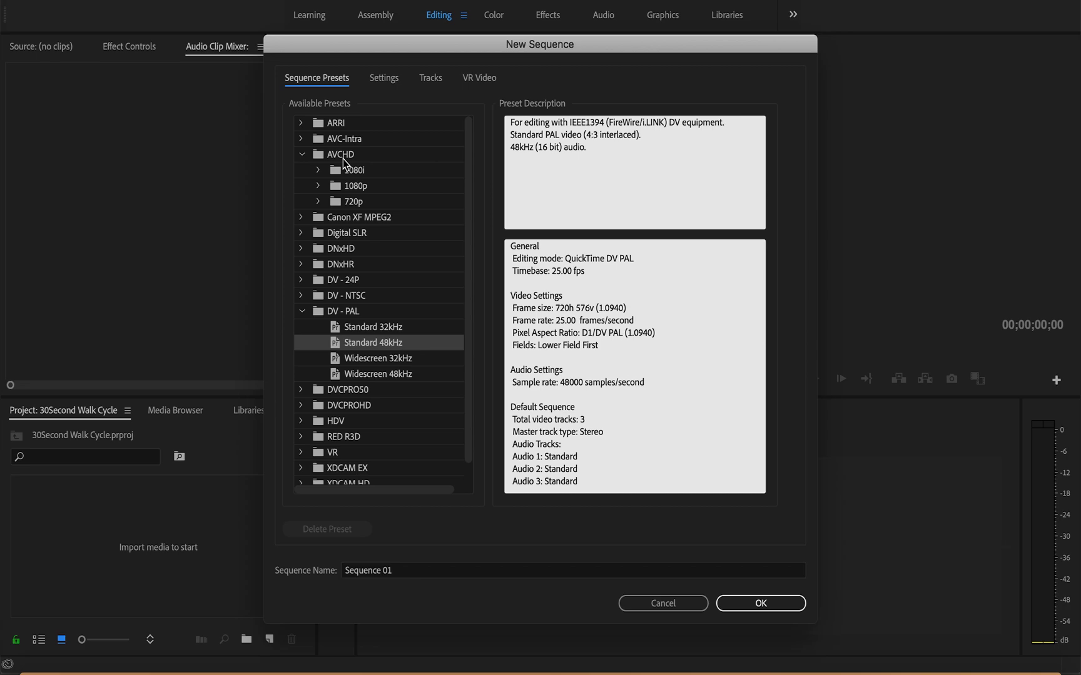
left_click(358, 188)
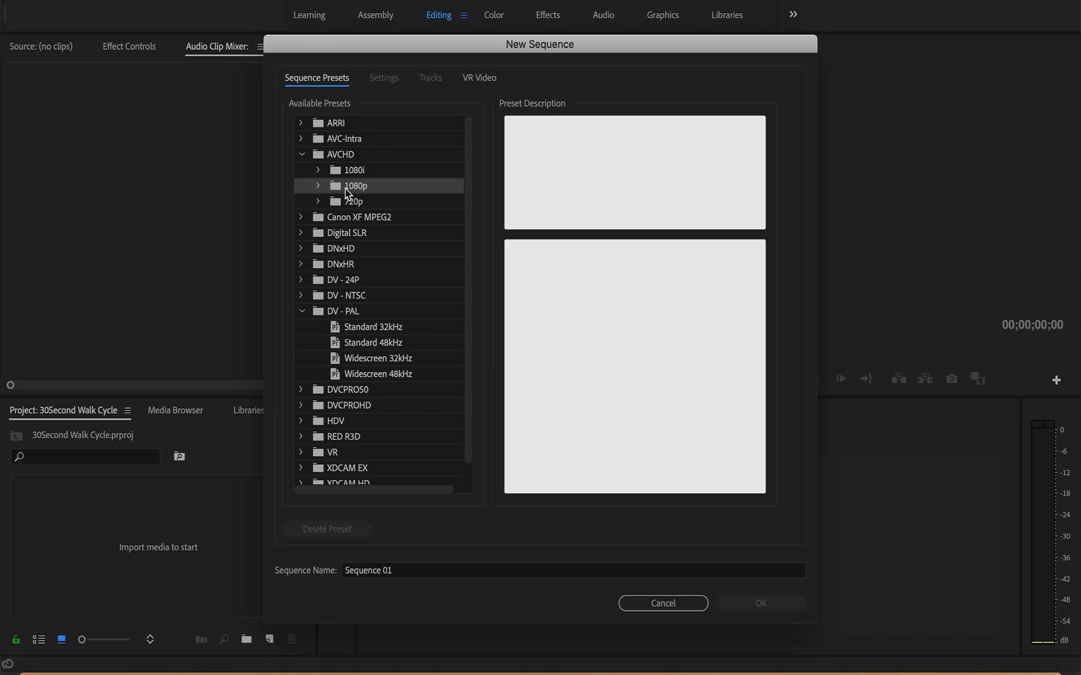
left_click(314, 189)
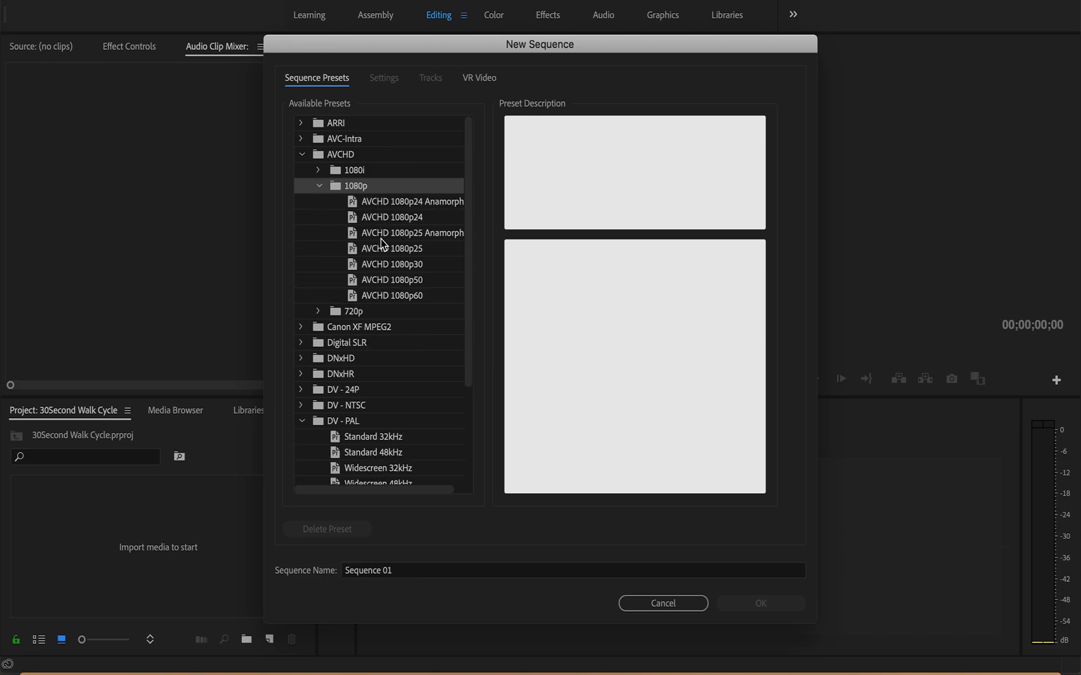
left_click(417, 268)
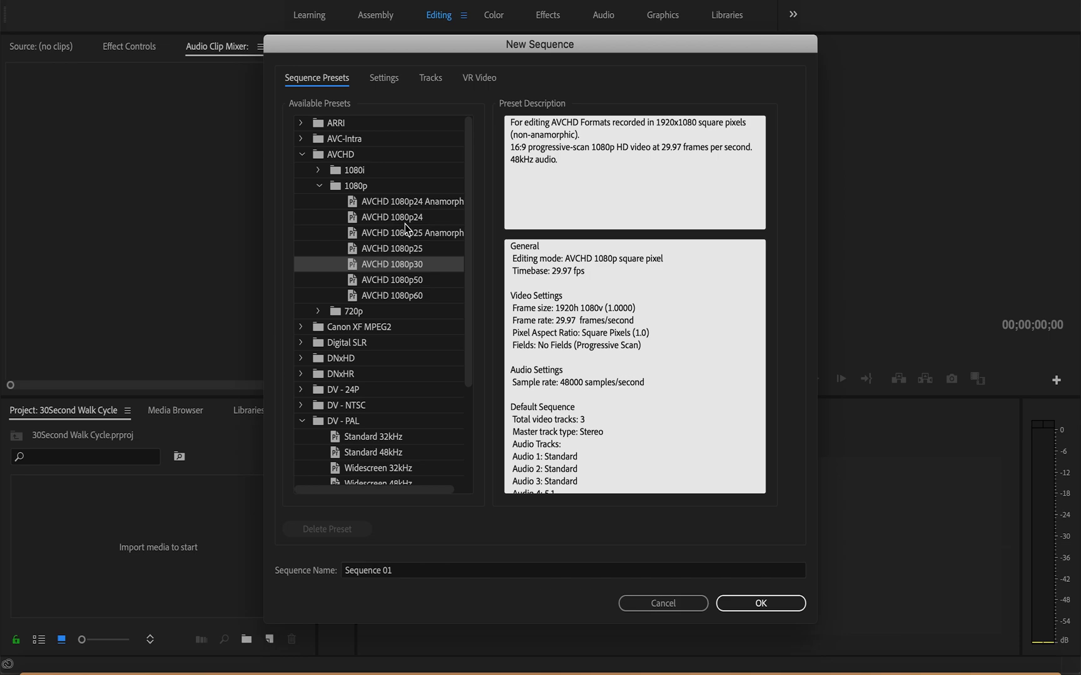
left_click(767, 605)
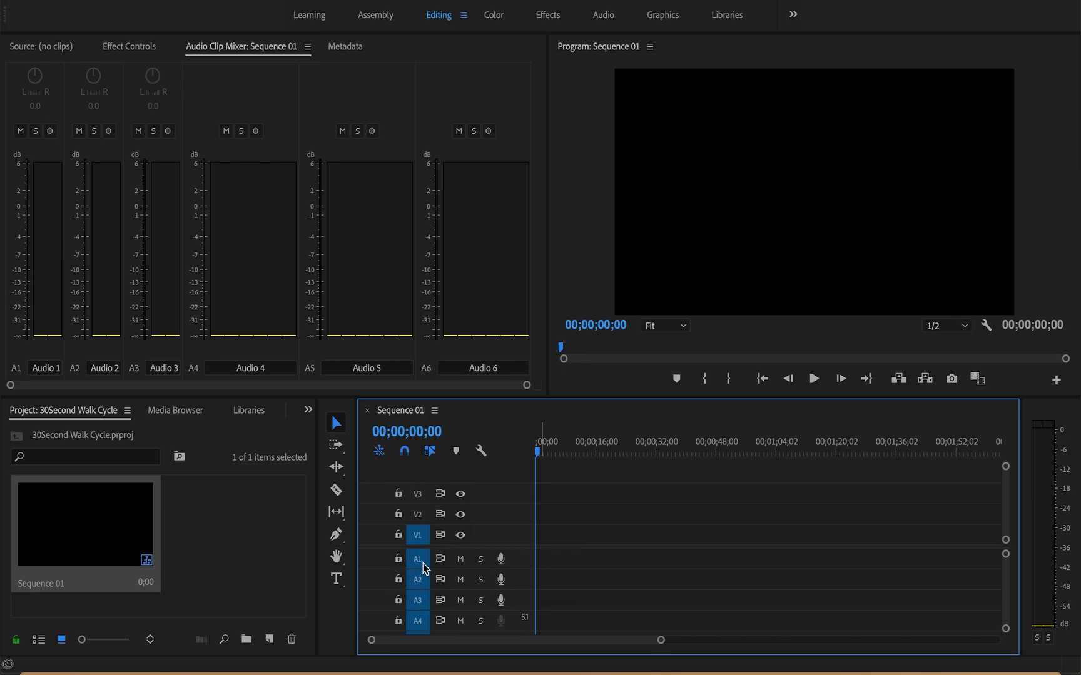
Step: Examine the new sequence's tracks, the effect controls and the source monitor
scroll(426, 612, "down", 3)
scroll(429, 616, "down", 1)
scroll(429, 616, "up", 4)
left_click(139, 50)
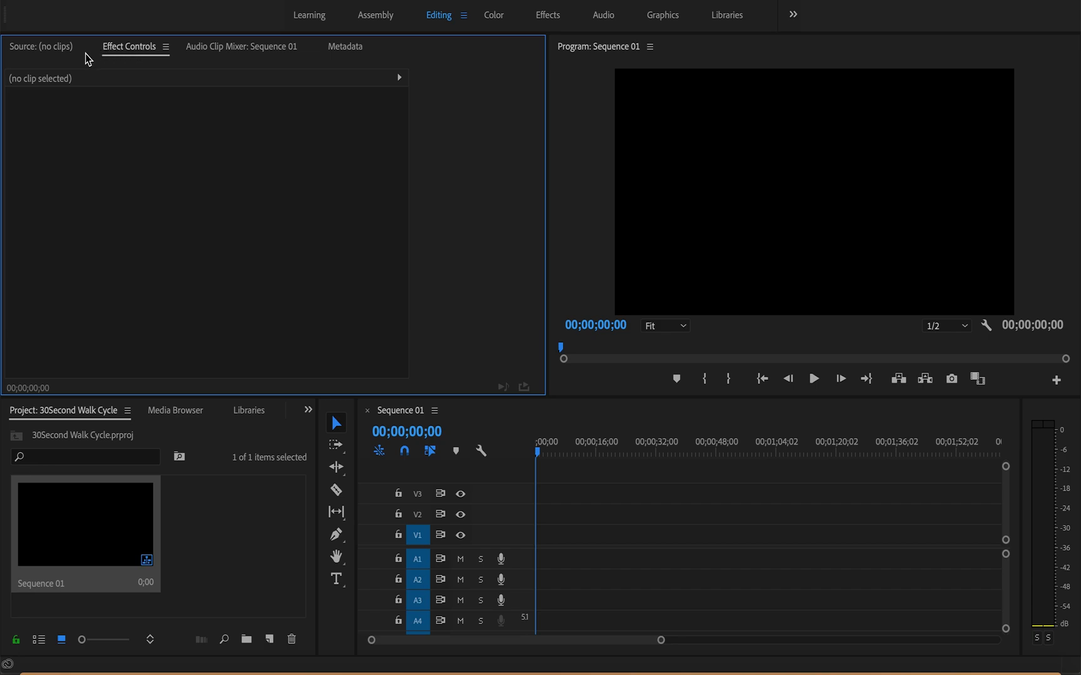
left_click(59, 48)
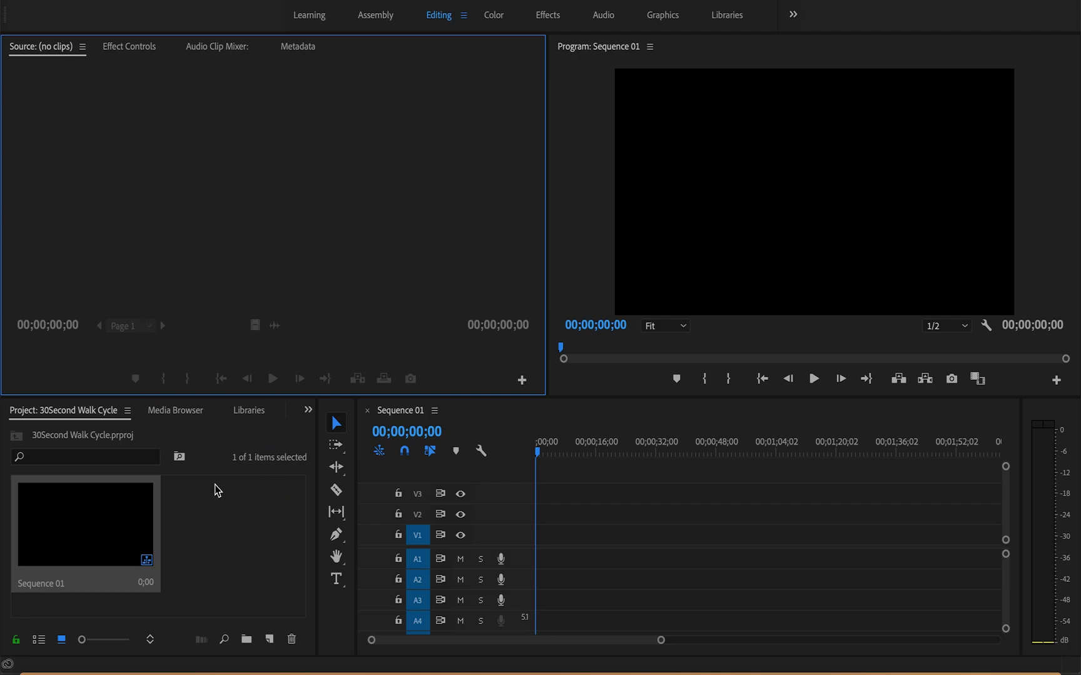
Step: Browse the video effects and show the contents of the Image Control group
left_click(308, 412)
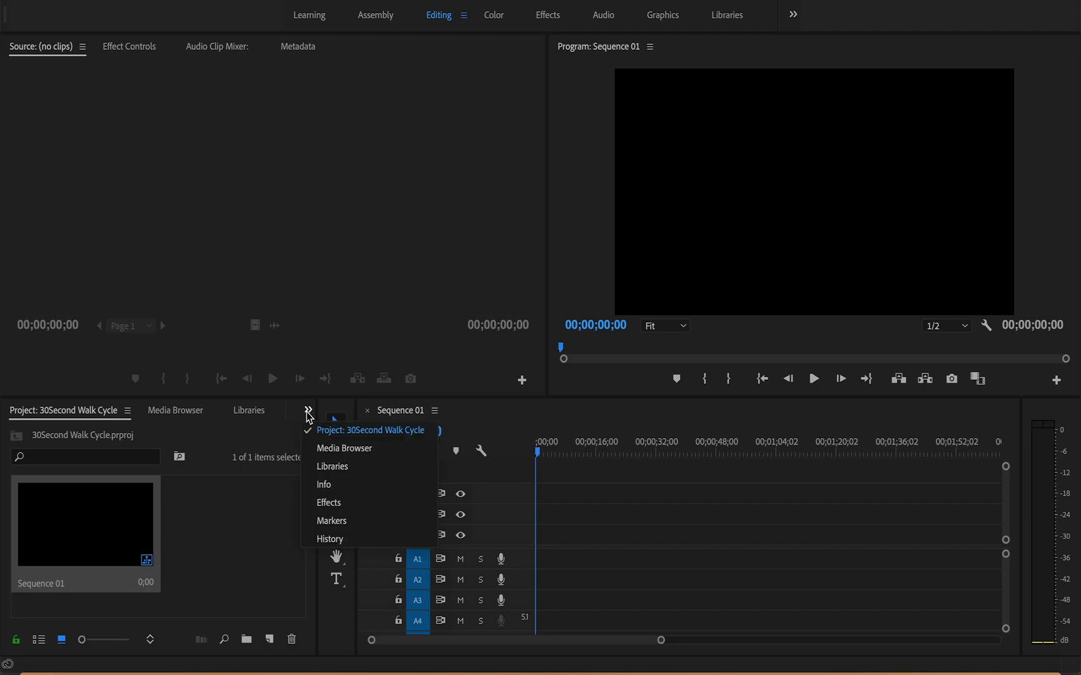
left_click(334, 505)
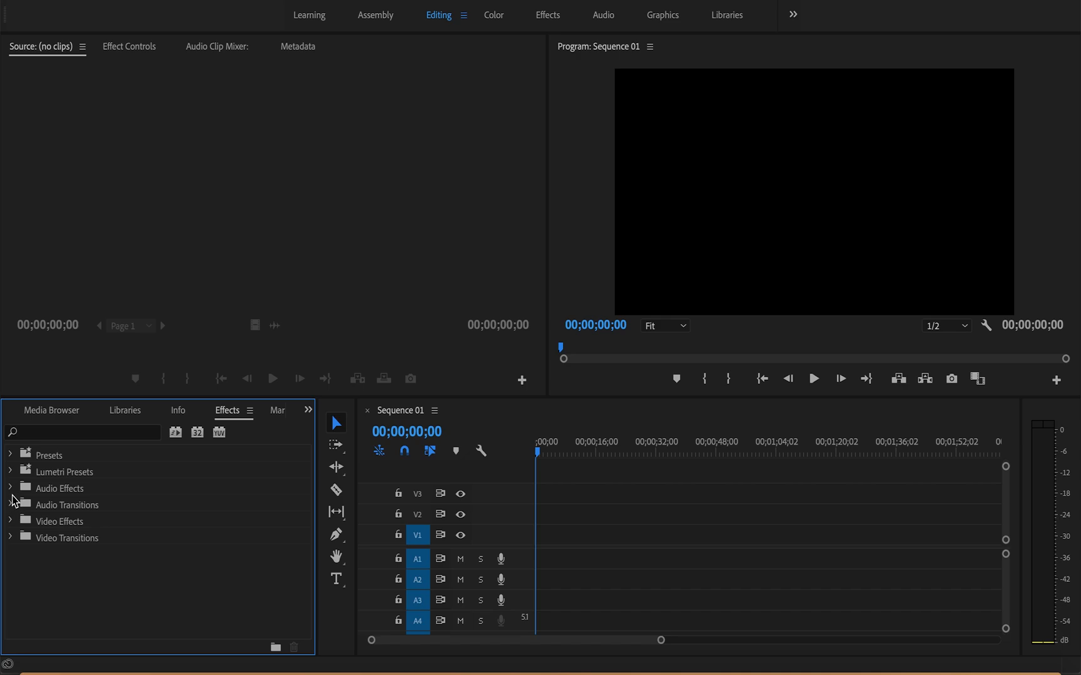
left_click(10, 522)
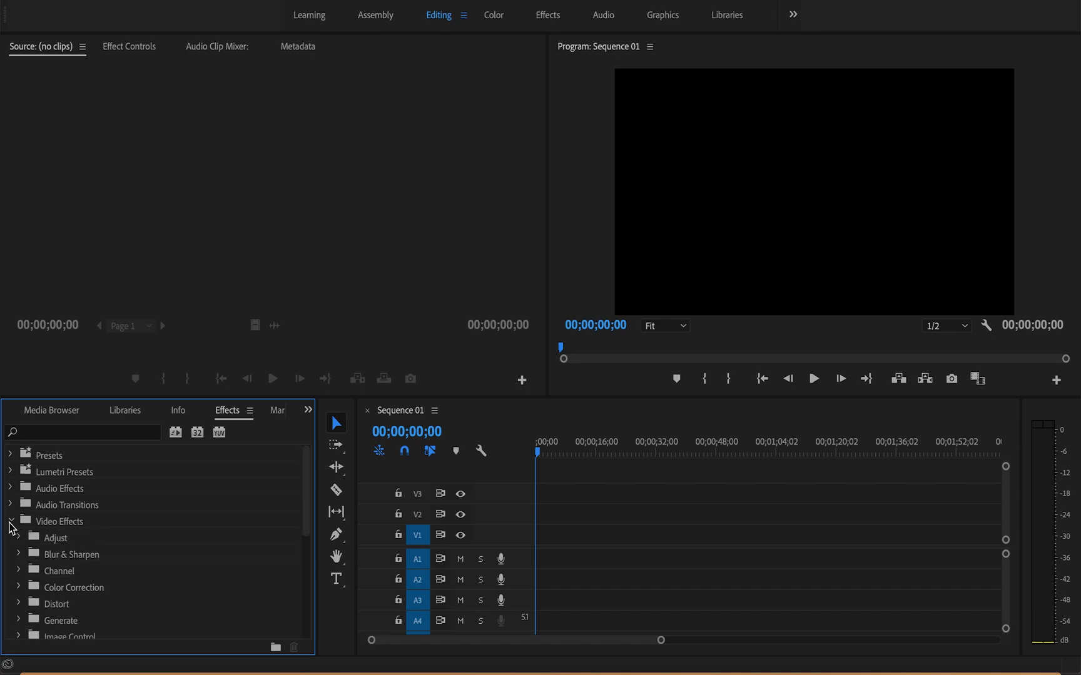
scroll(55, 588, "down", 4)
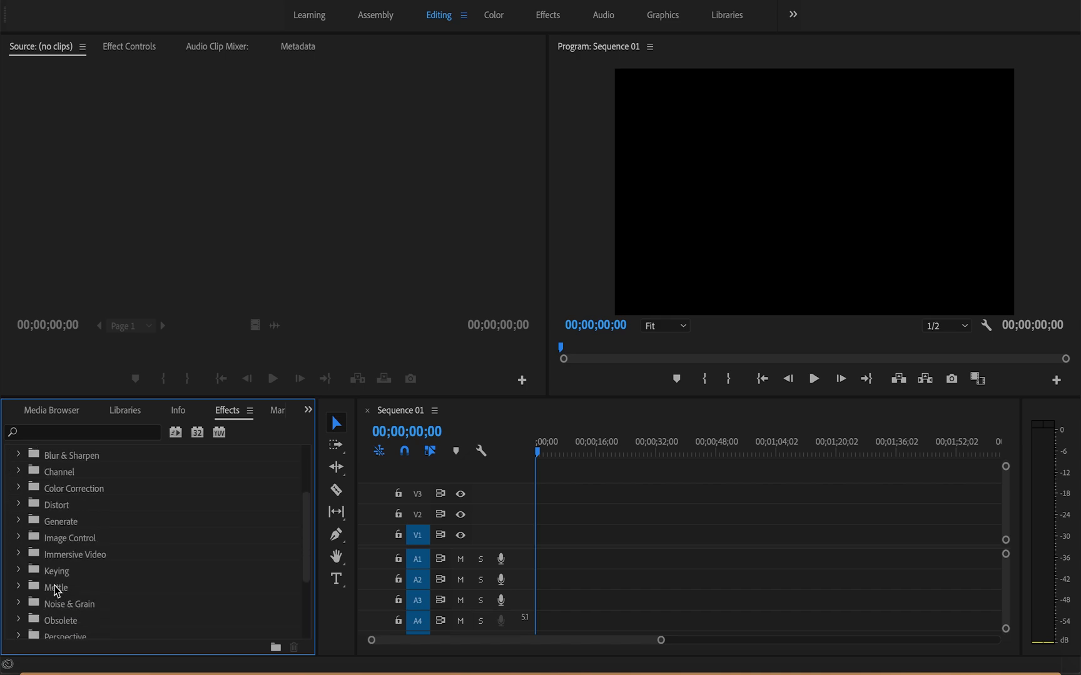
left_click(18, 538)
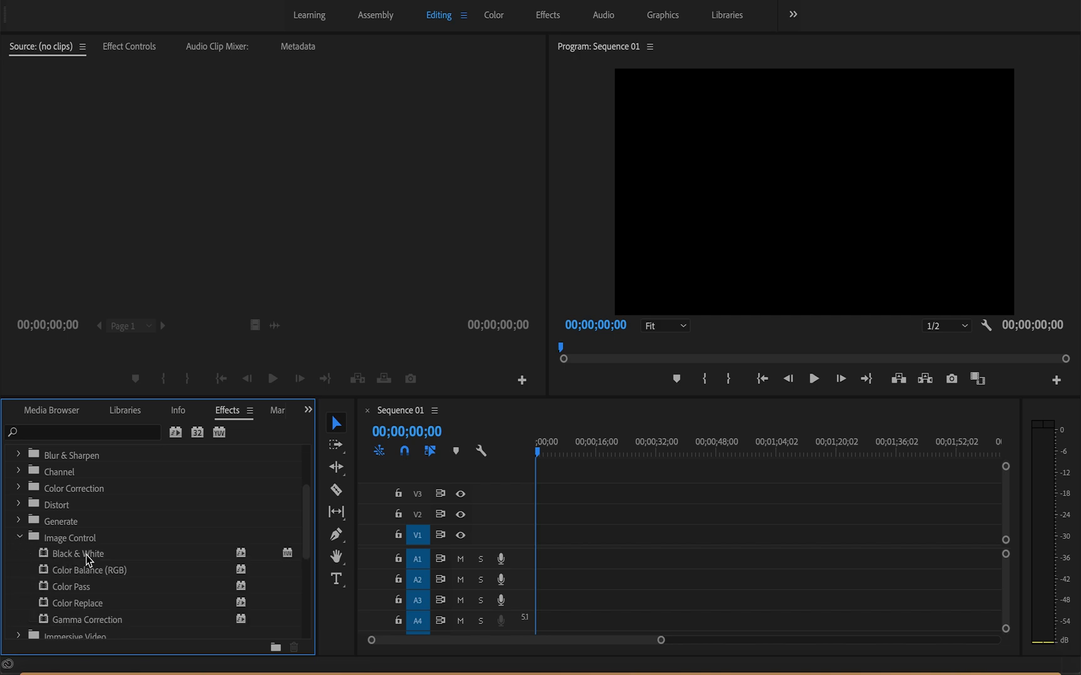
Step: Look through the remaining video effect groups and show the contents of Color Correction
scroll(88, 561, "down", 3)
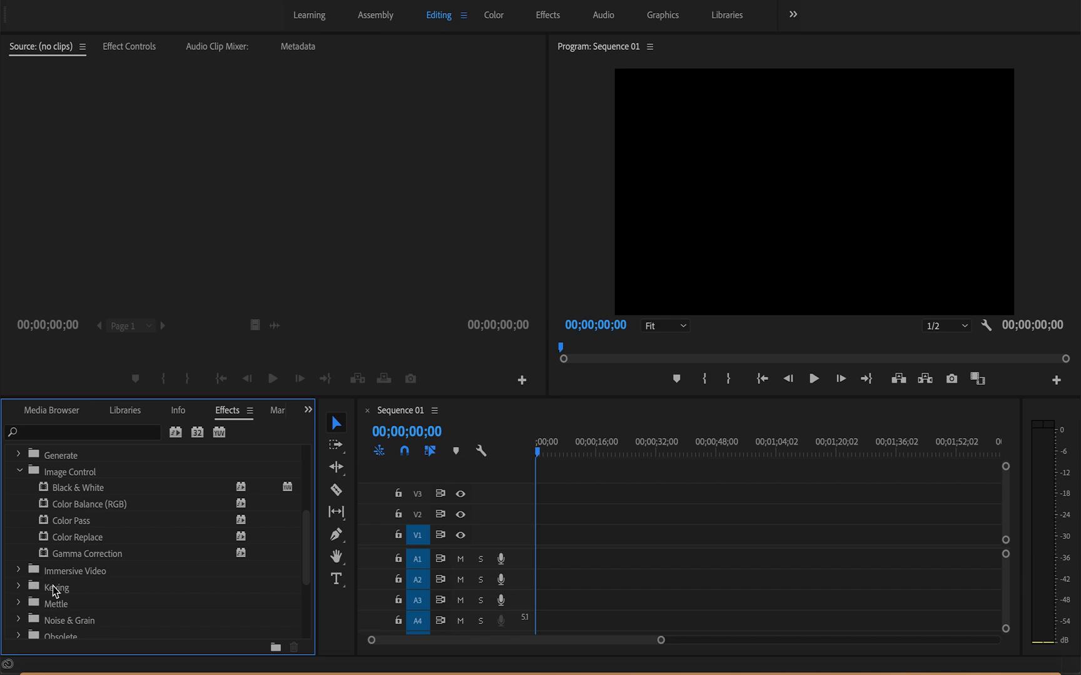
scroll(57, 586, "up", 3)
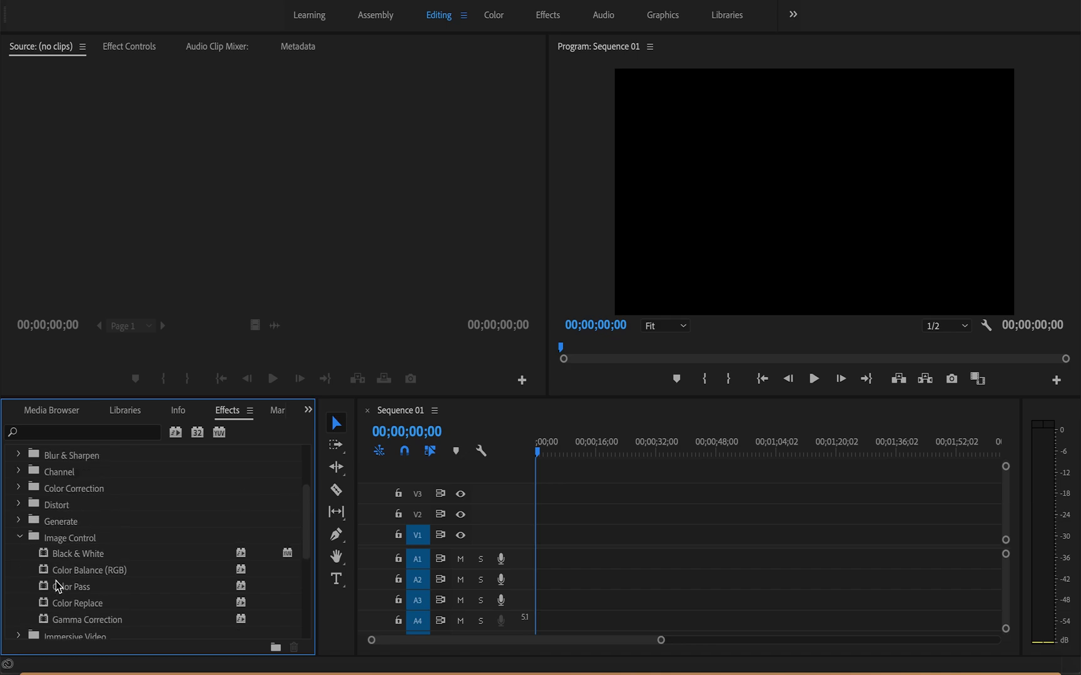
scroll(57, 587, "up", 1)
scroll(58, 587, "down", 1)
left_click(19, 489)
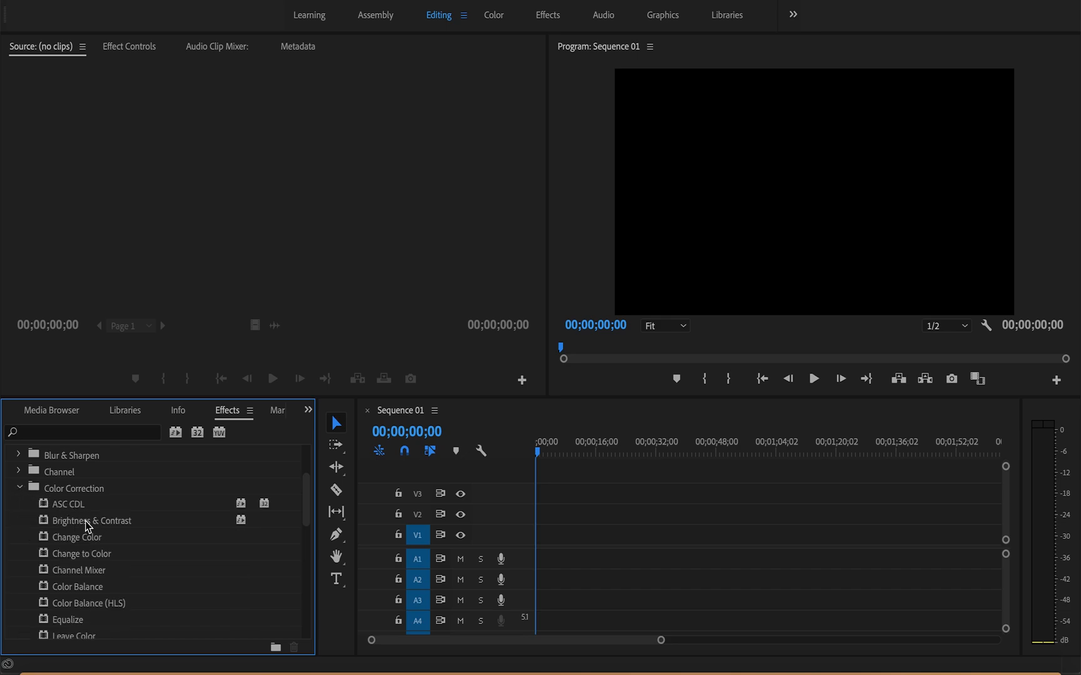
Step: Collapse the Color Correction and Image Control groups in the video effects list
left_click(20, 488)
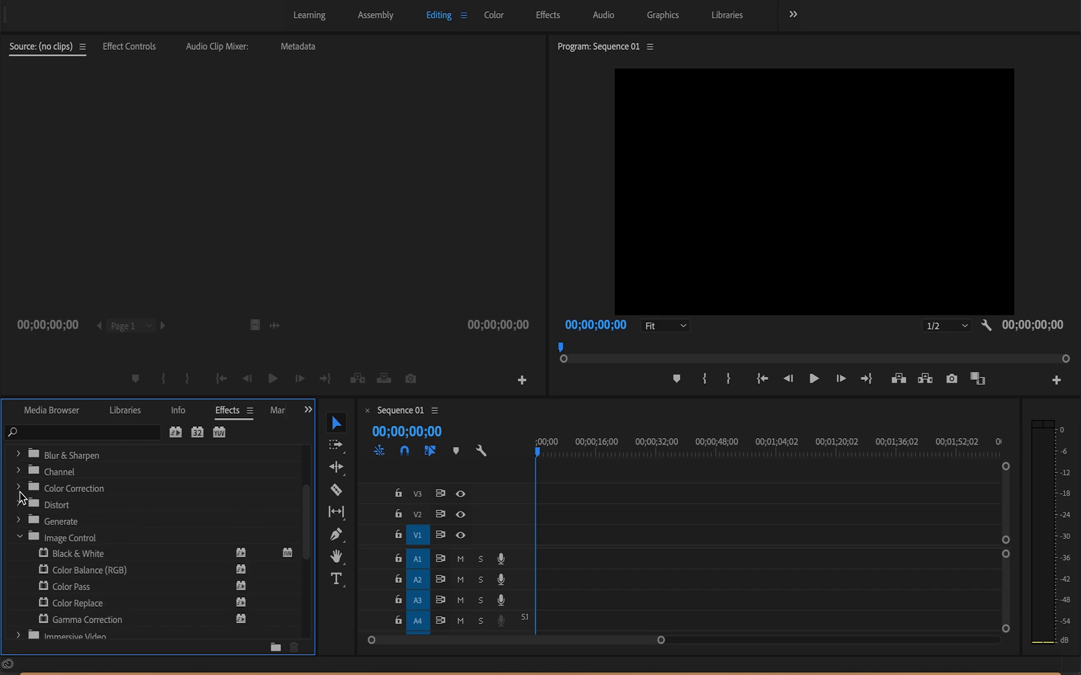
left_click(19, 538)
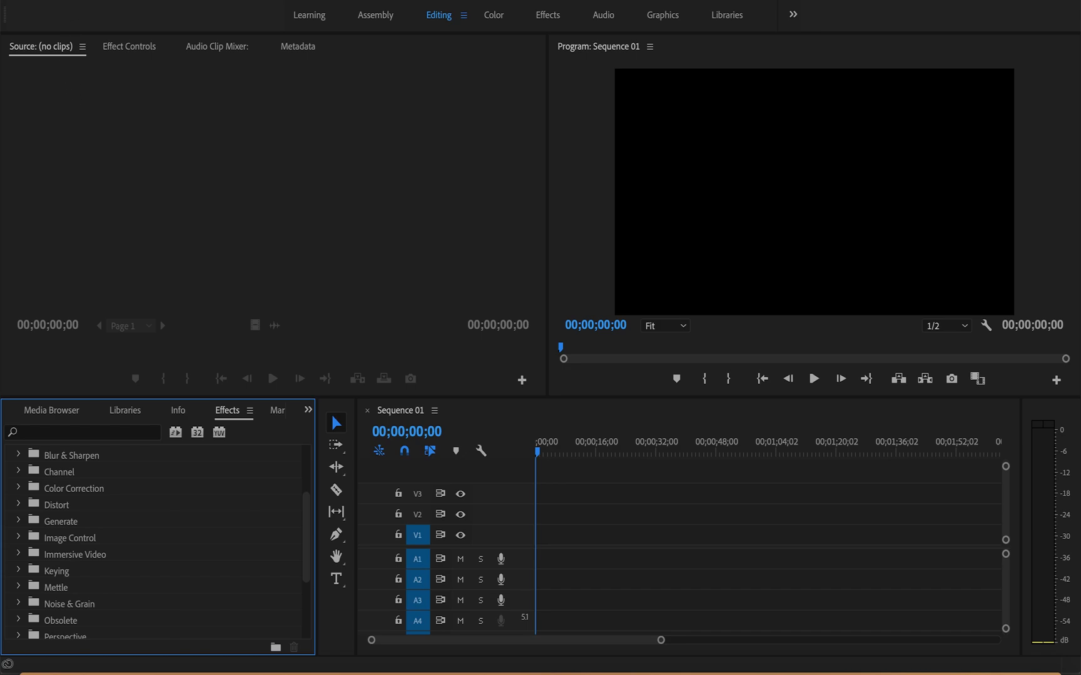
Step: Import the MP4 movie from the "walk cycle project final" folder in Documents into the project
left_click(146, 0)
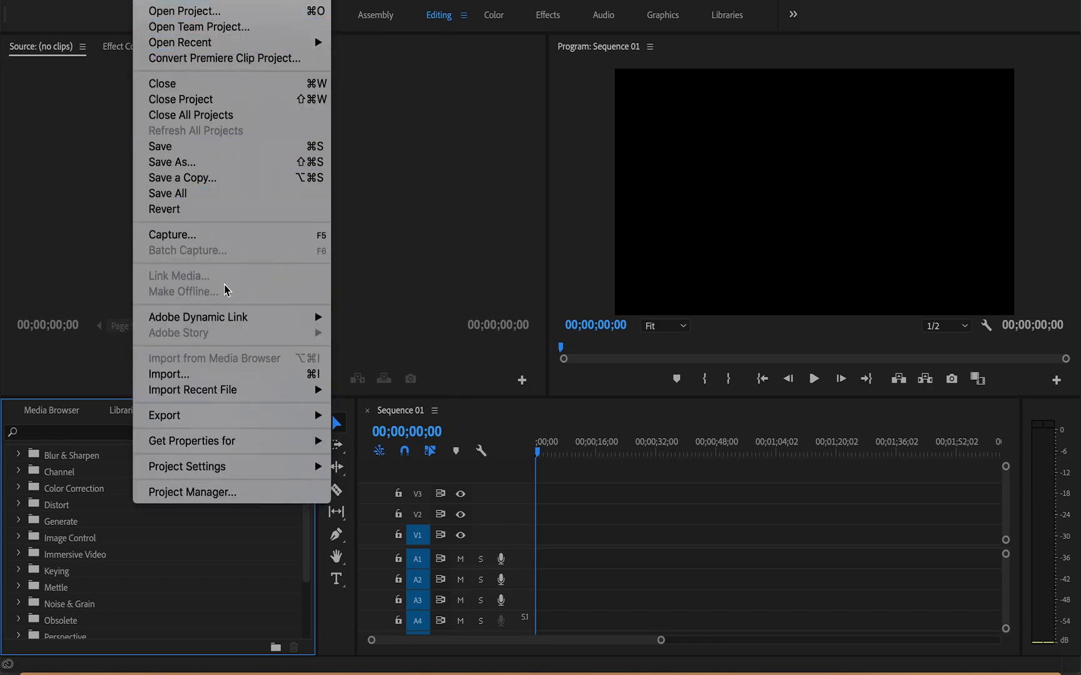
left_click(233, 376)
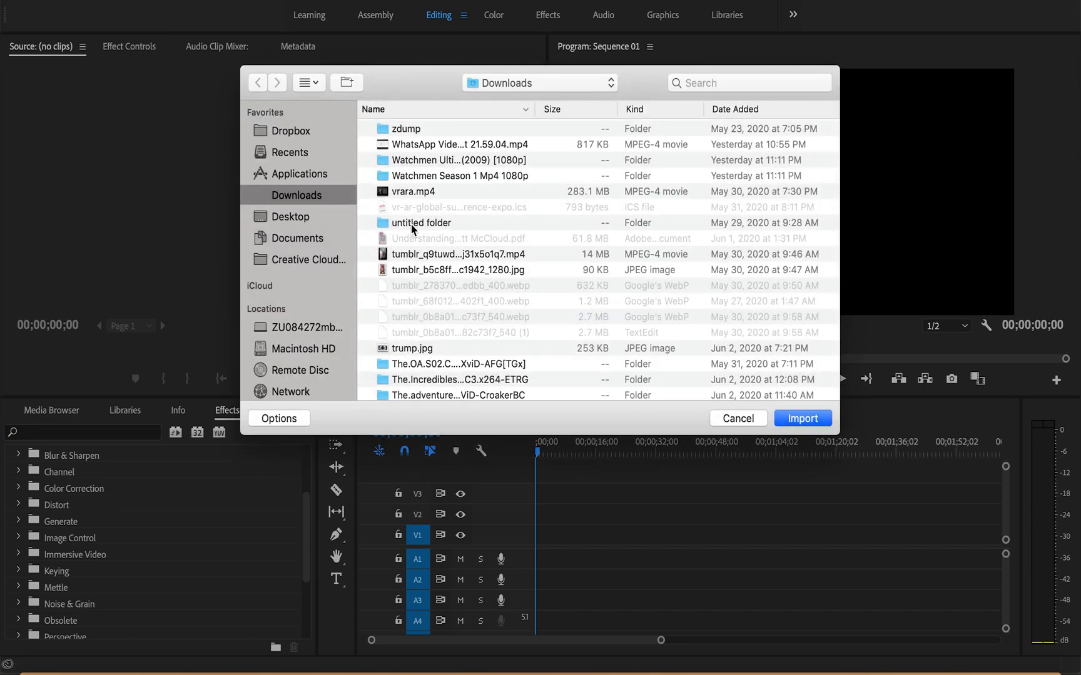
scroll(411, 238, "down", 15)
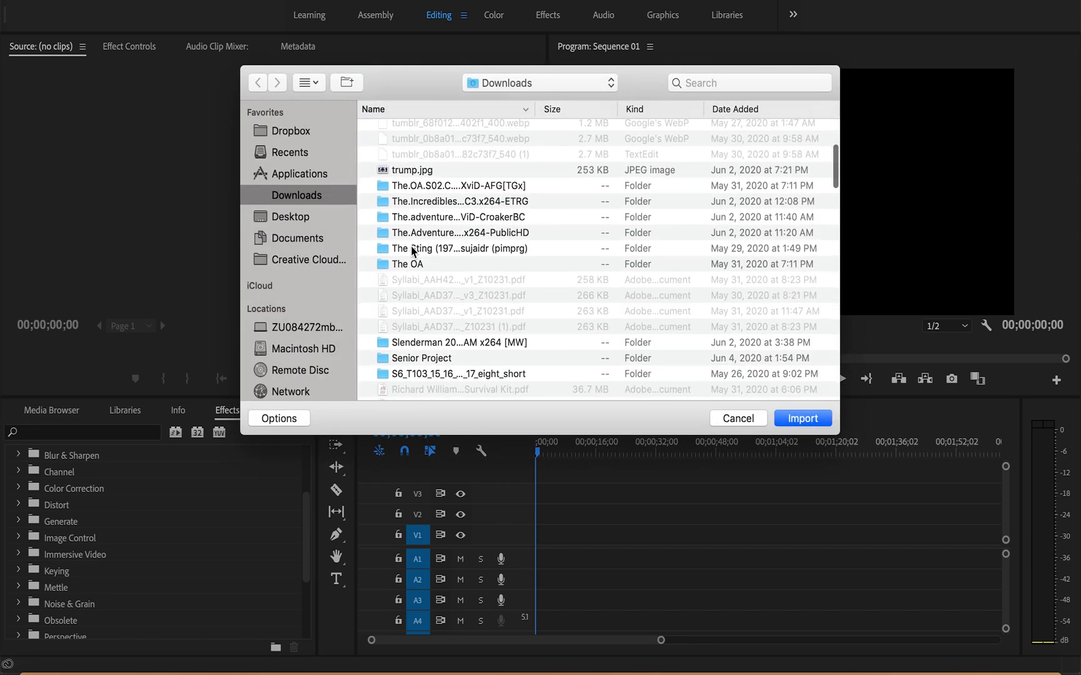
left_click(297, 238)
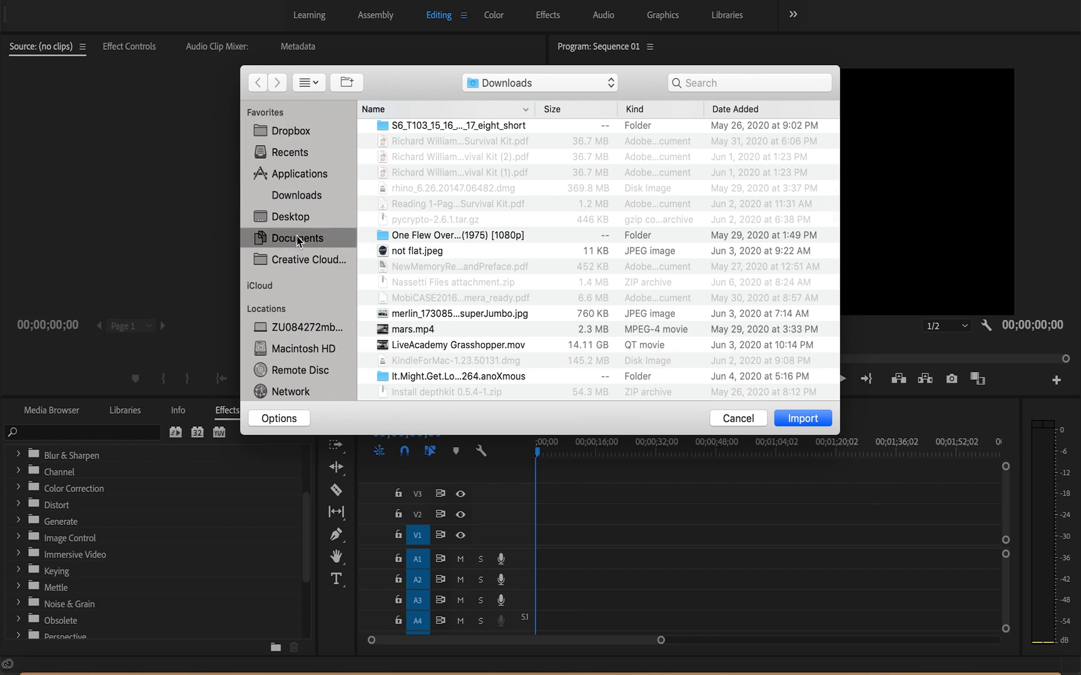
scroll(428, 287, "down", 10)
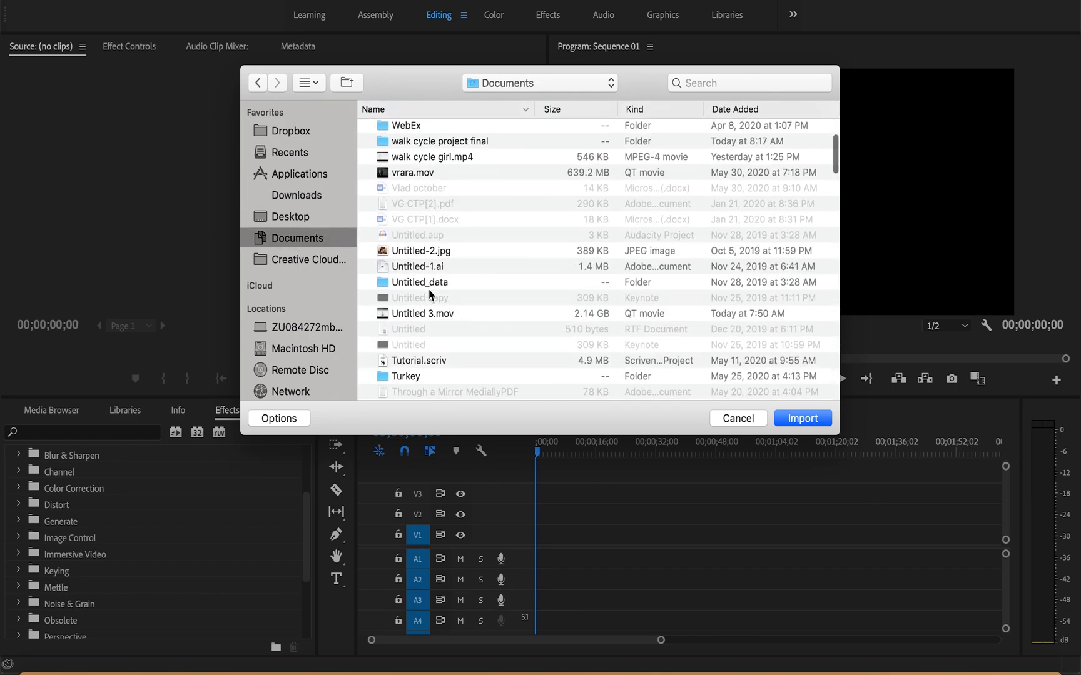
scroll(429, 294, "down", 15)
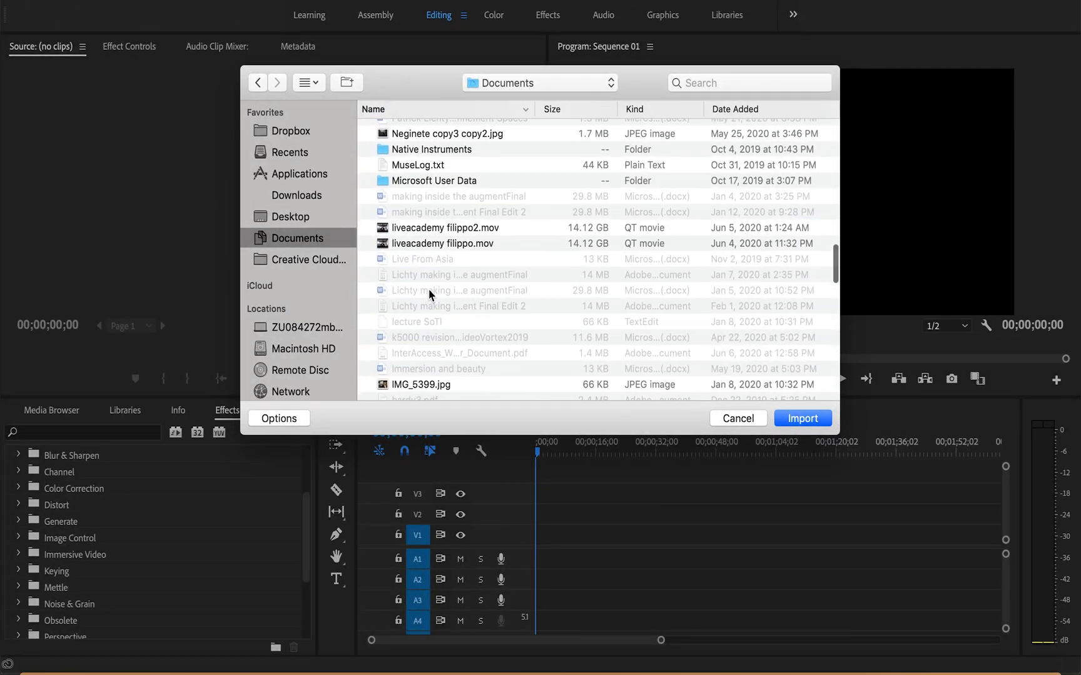
scroll(429, 293, "down", 15)
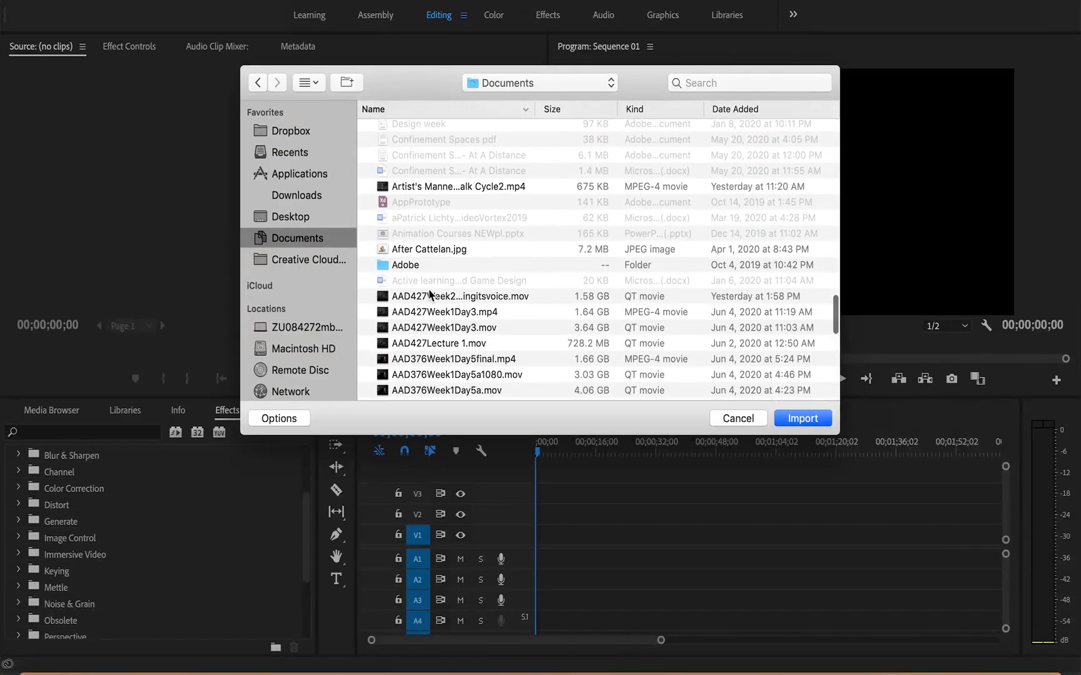
scroll(429, 294, "up", 20)
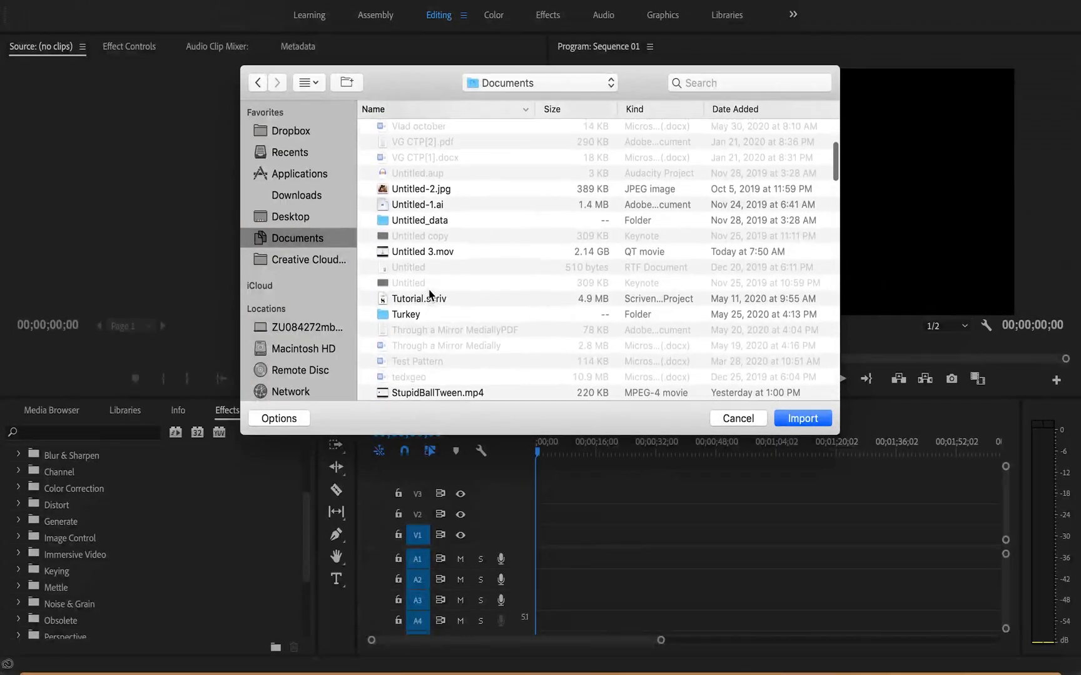
scroll(429, 294, "up", 1)
left_click(430, 253)
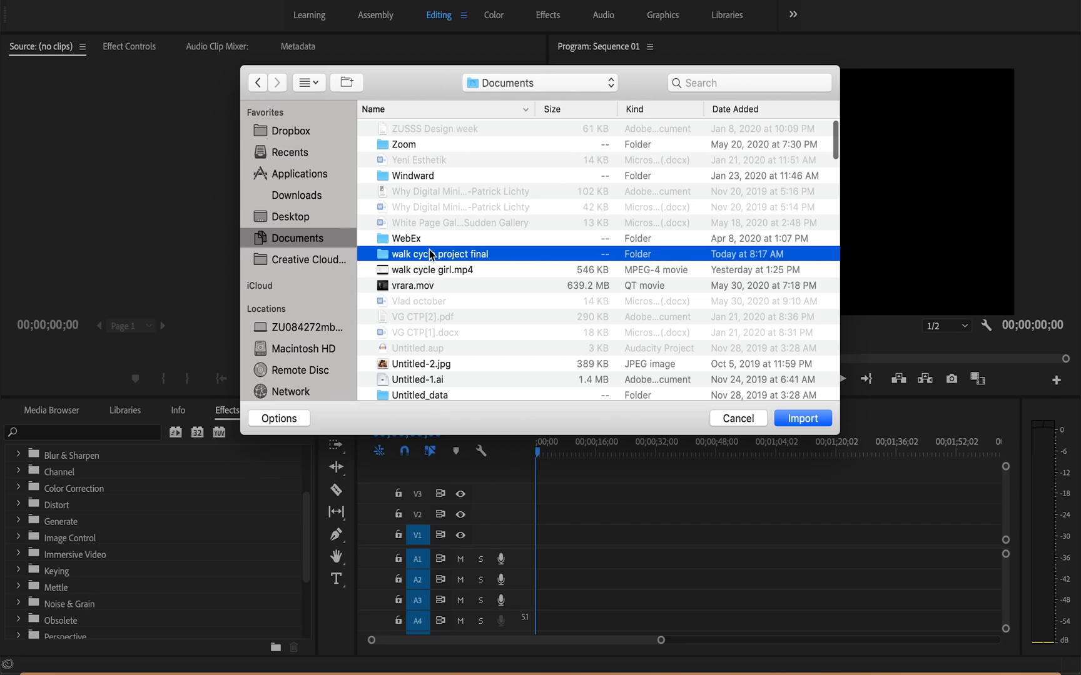
double_click(430, 253)
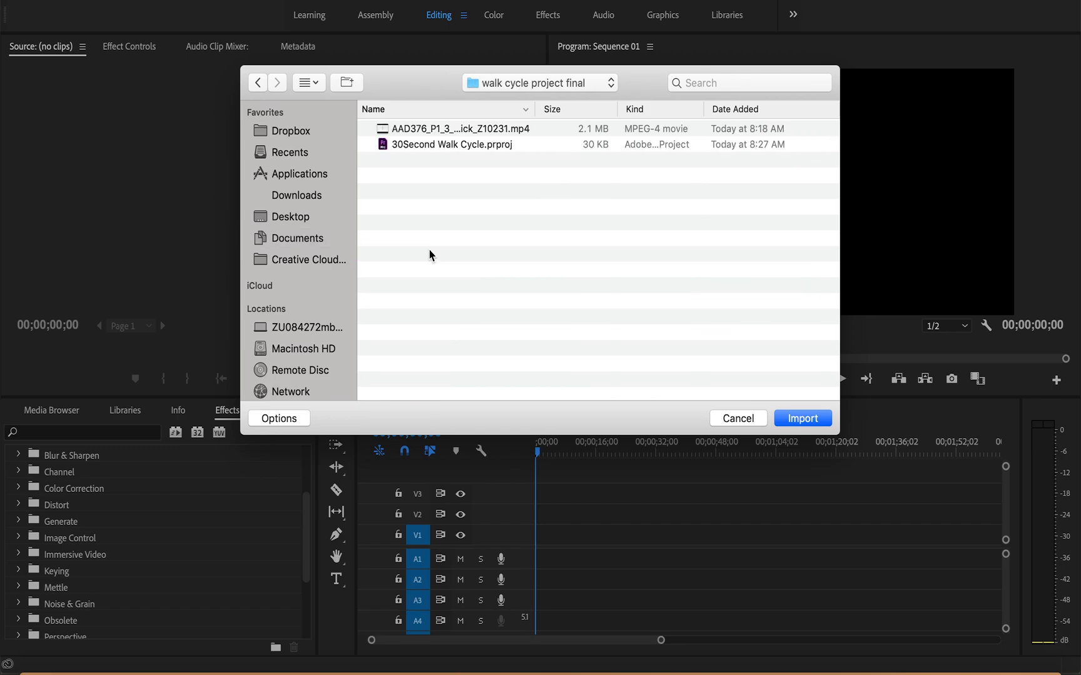
left_click(475, 131)
key("Return")
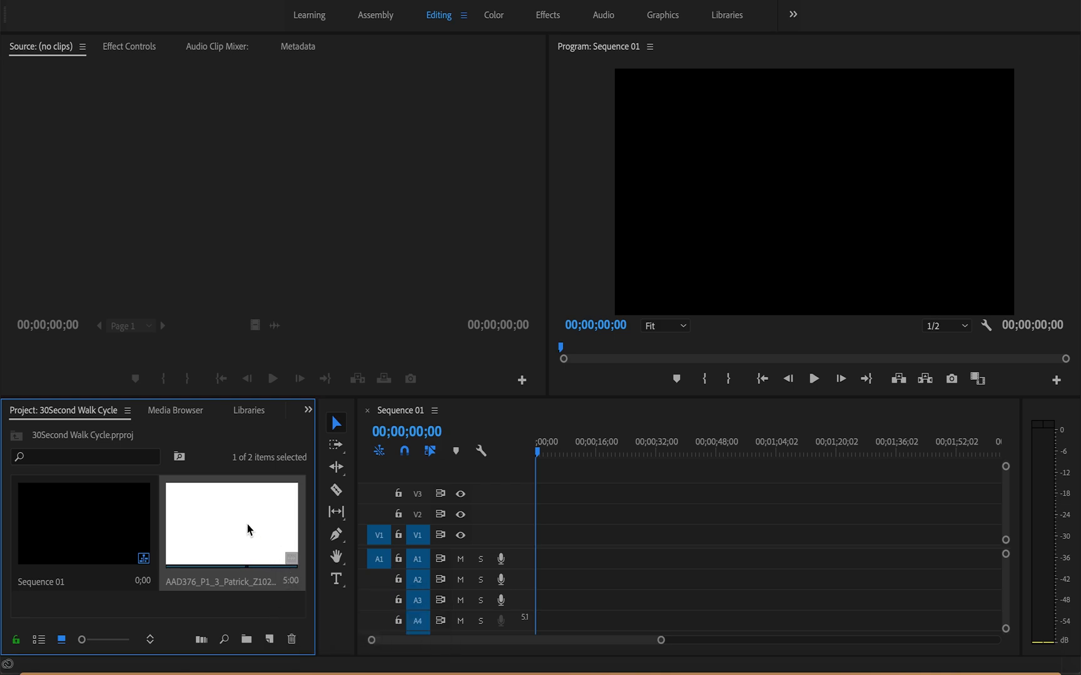
Step: Place the imported clip on V1 and A1 from about 00;00;13;17, keeping the existing sequence settings, and move the playhead to 00;00;15;00
left_click_drag(248, 524, 588, 558)
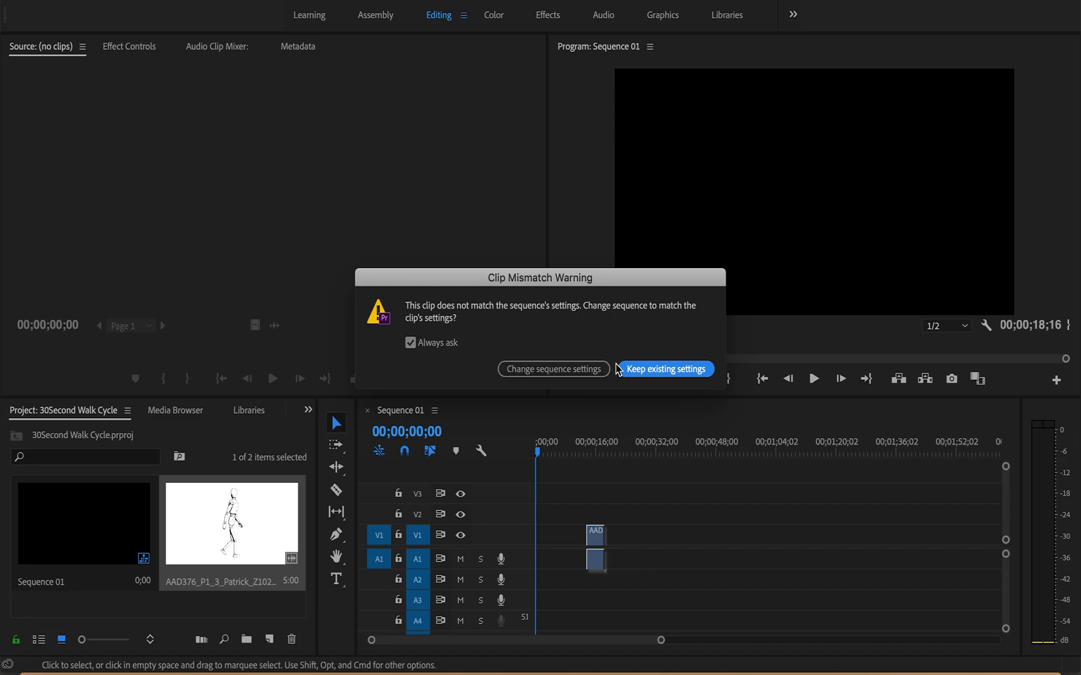
left_click(661, 369)
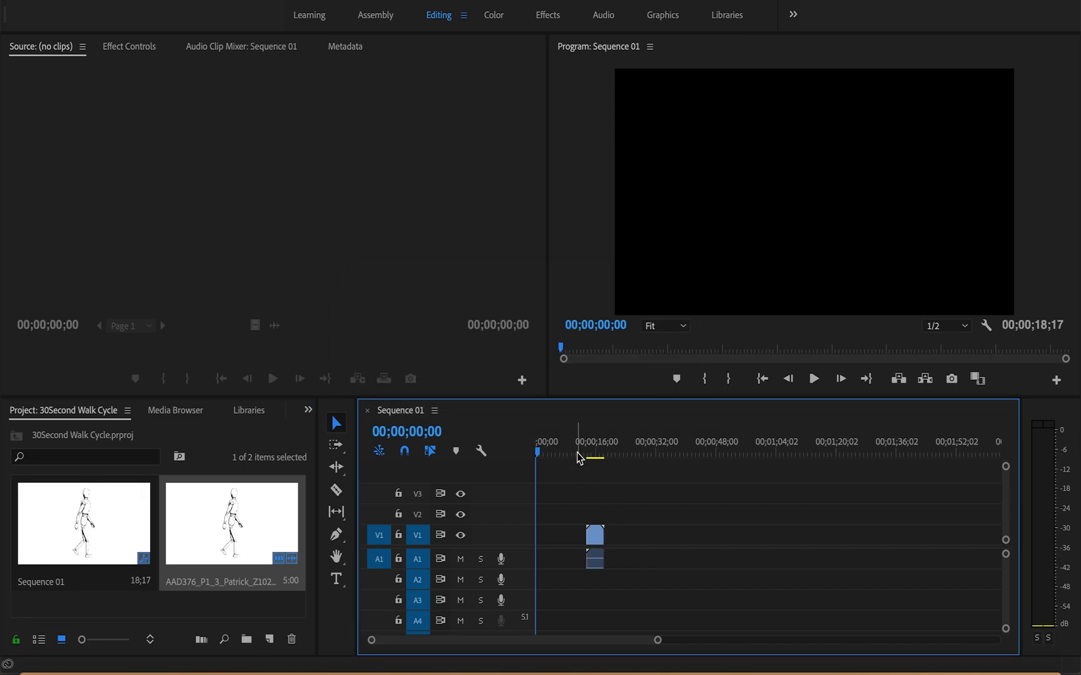
left_click(540, 454)
left_click_drag(540, 455, 594, 458)
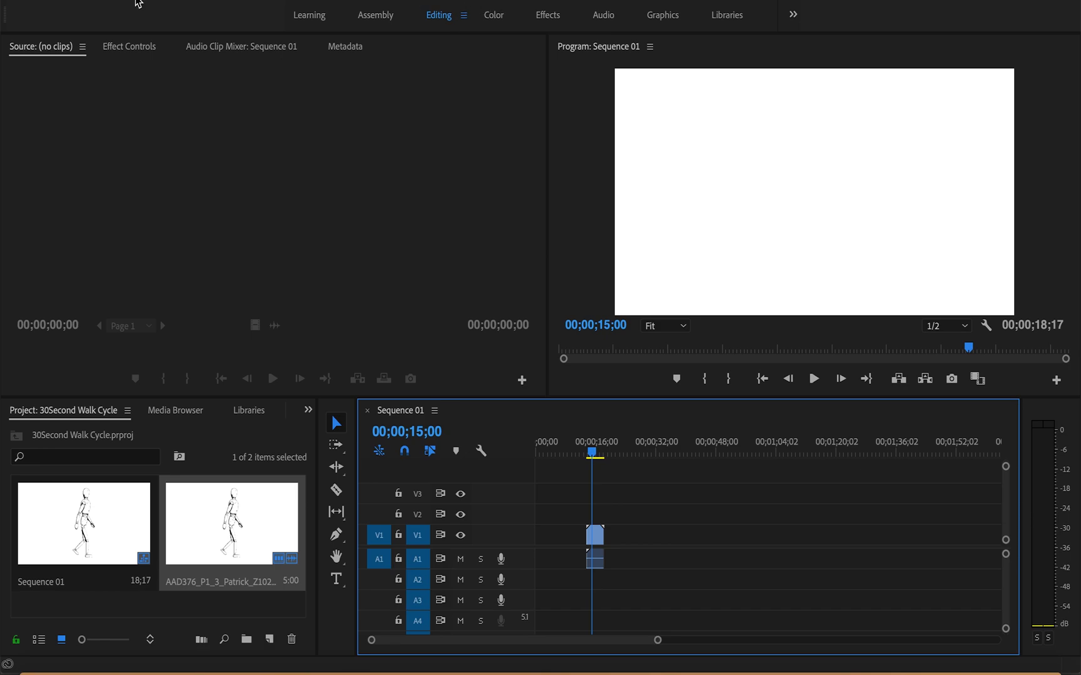
Step: Create a new legacy title named Opening Title with the default video settings
left_click(142, 1)
left_click(142, 1)
left_click(142, 1)
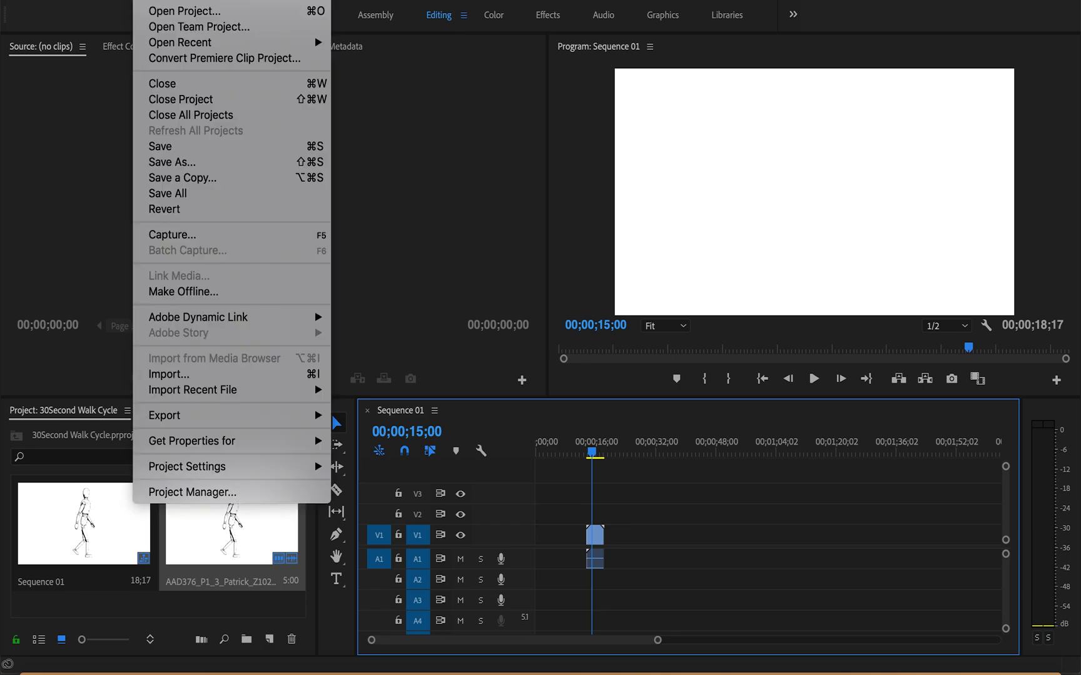
mouse_move(159, 2)
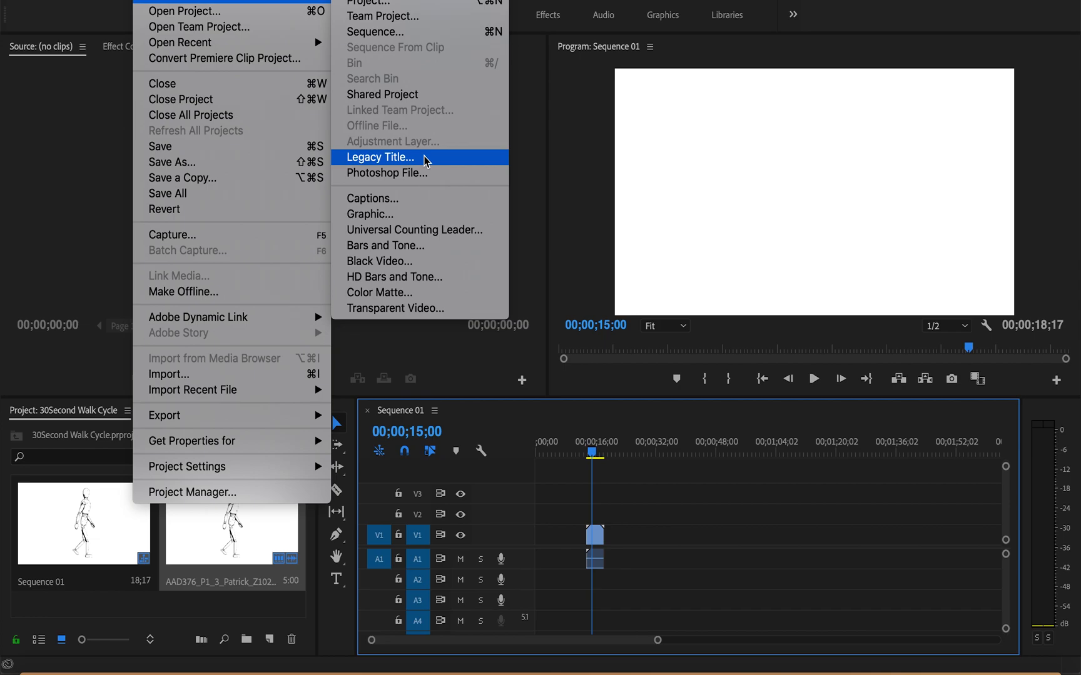
left_click(426, 162)
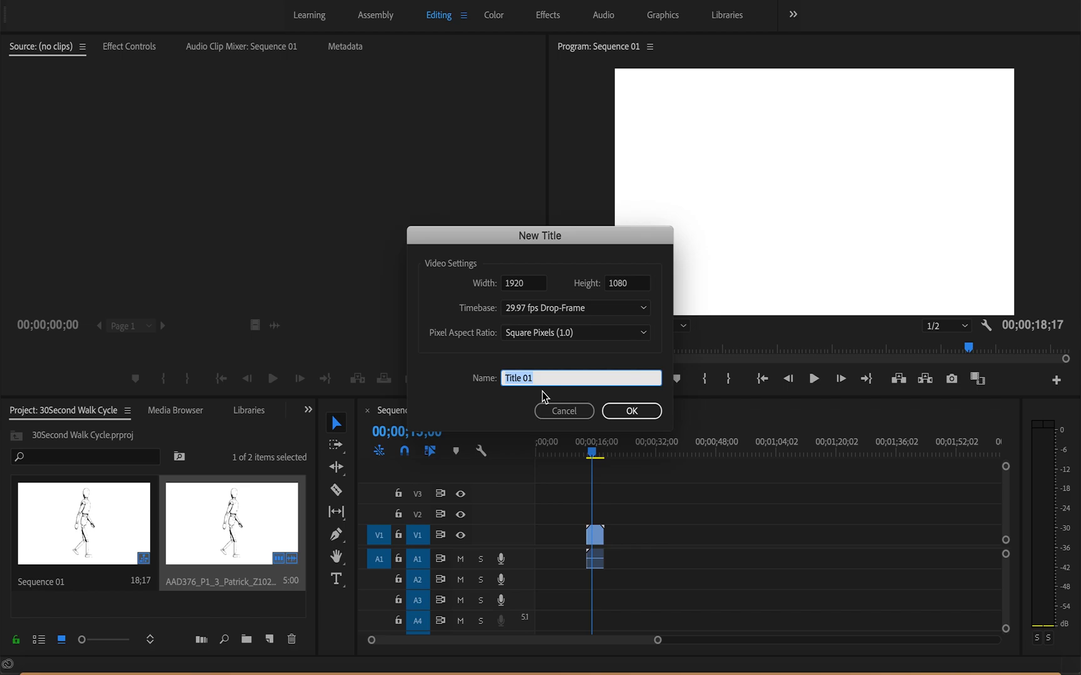
type("Opeming")
key("BackSpace")
key("BackSpace")
key("BackSpace")
key("BackSpace")
type("ning Title")
left_click(627, 418)
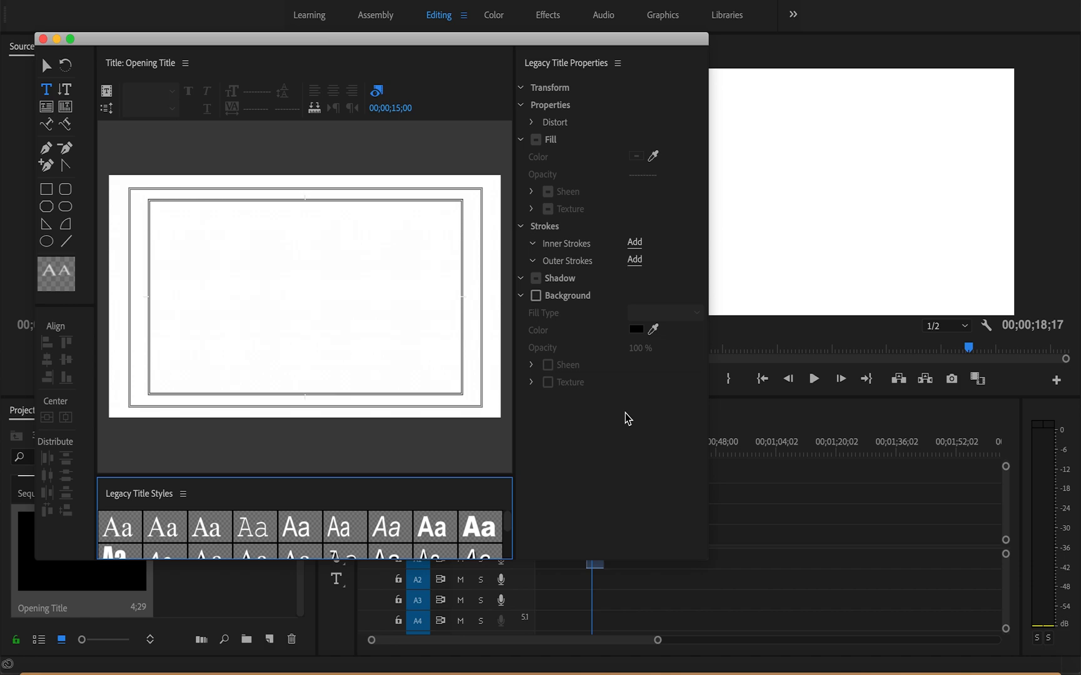
Step: Move the playhead past the end of the clip to get a black title background, keeping the whole title editor in view
left_click(627, 418)
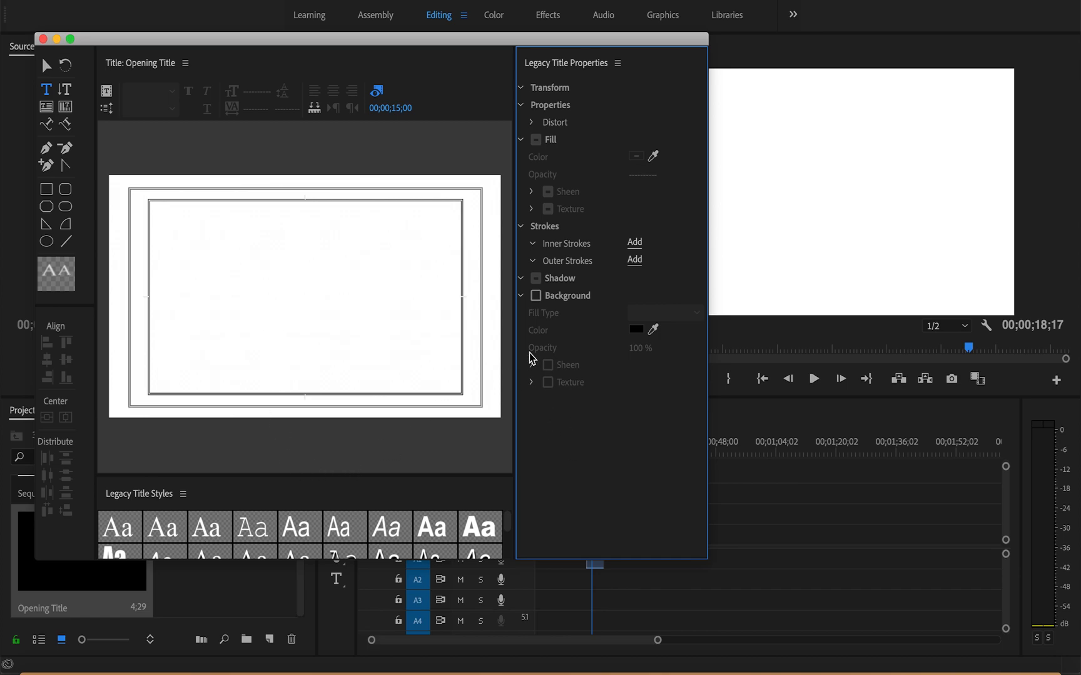
left_click_drag(541, 46, 277, 54)
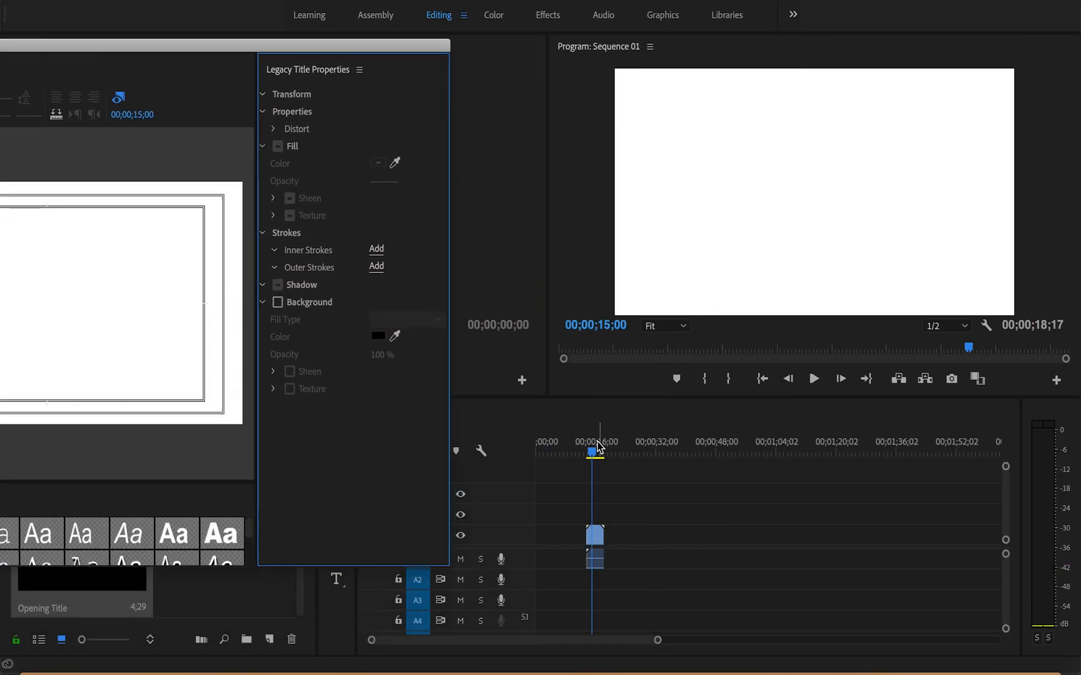
left_click_drag(593, 453, 614, 454)
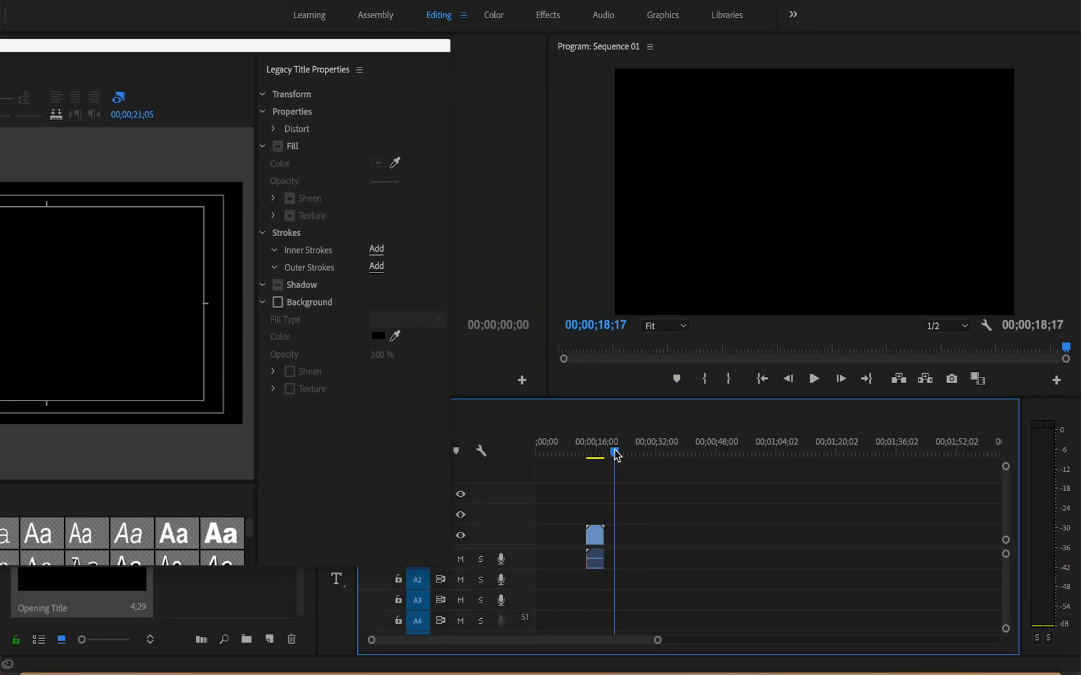
left_click_drag(330, 46, 767, 55)
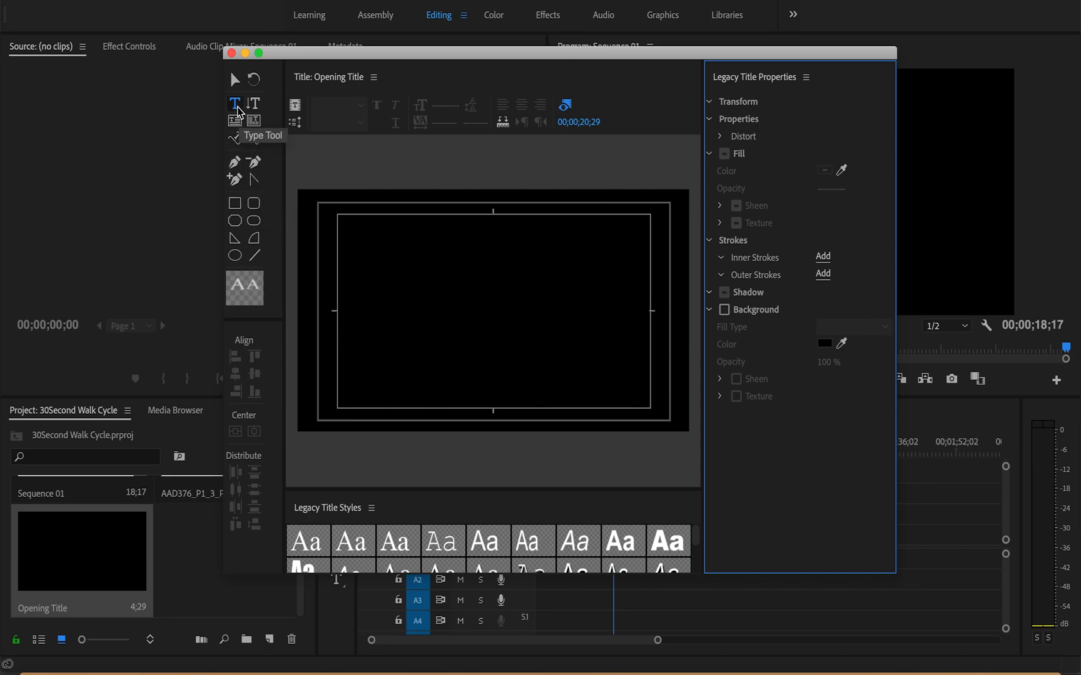
Step: Start a text object in the upper-left part of the title frame and set its font to Atkinson Hyperlegible
left_click(238, 110)
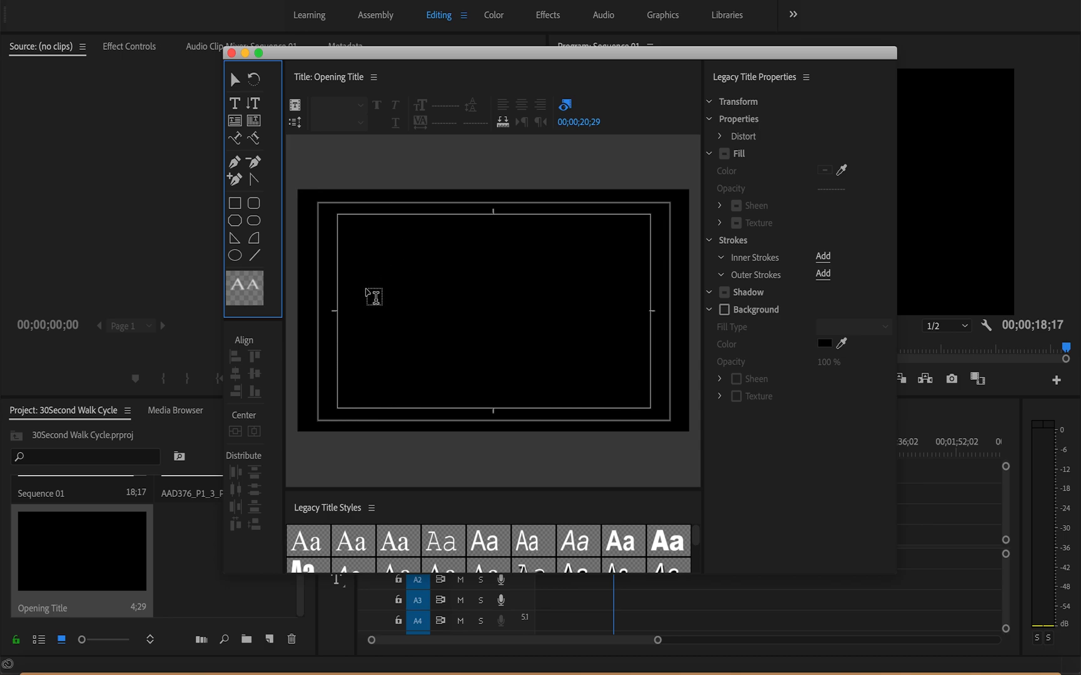
left_click(379, 276)
left_click(371, 268)
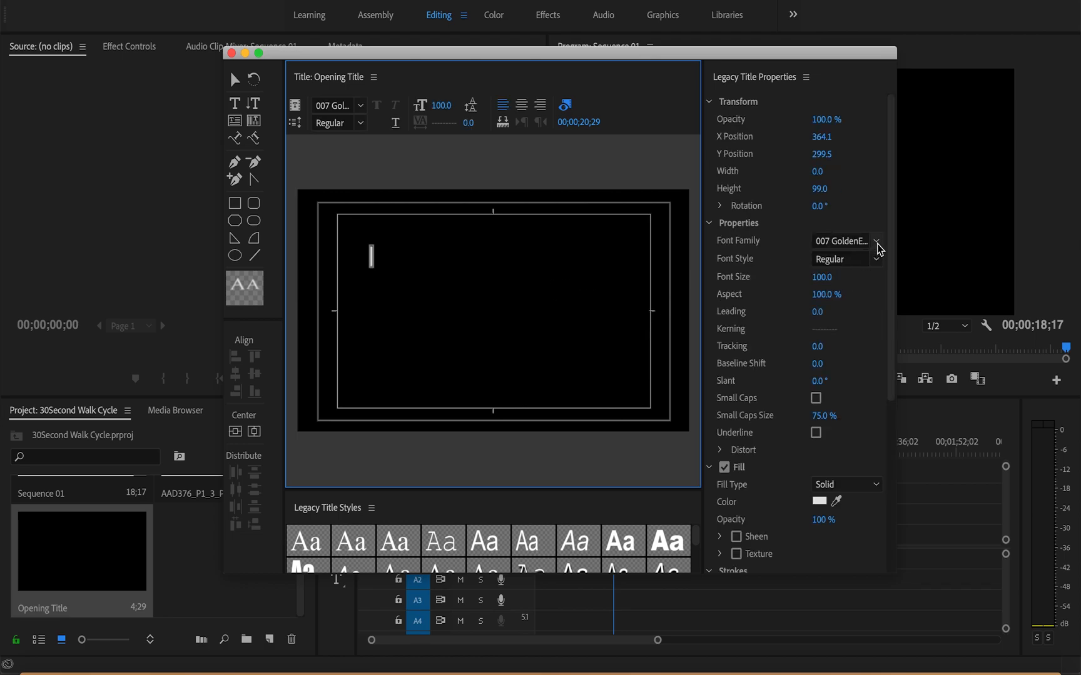
left_click(878, 244)
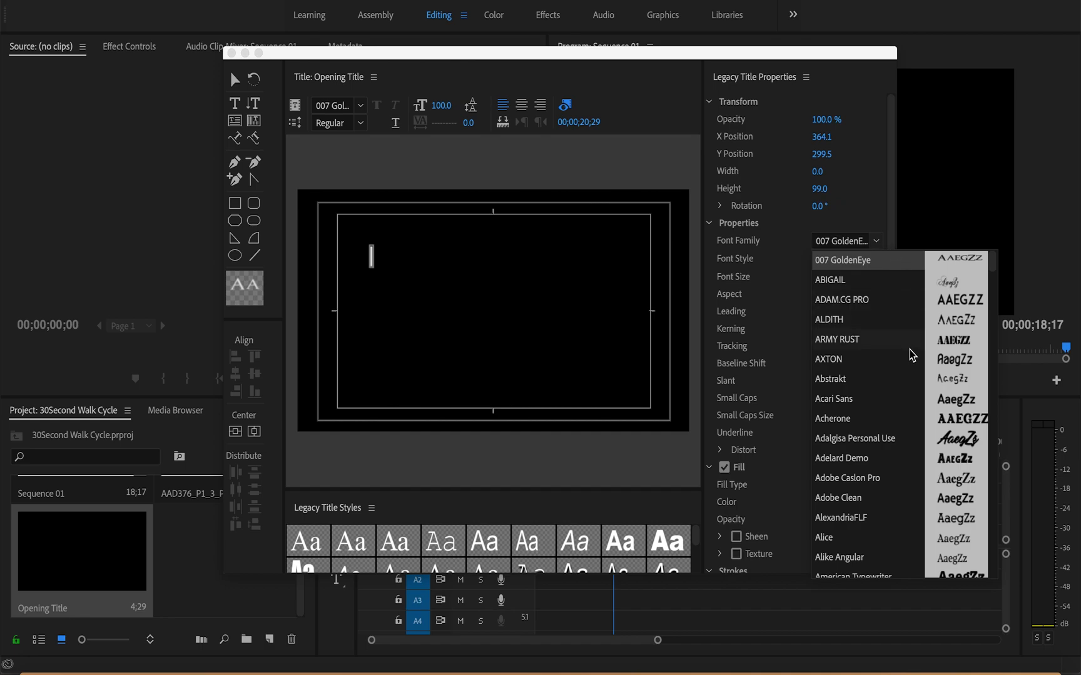
scroll(909, 354, "down", 2)
scroll(912, 355, "down", 2)
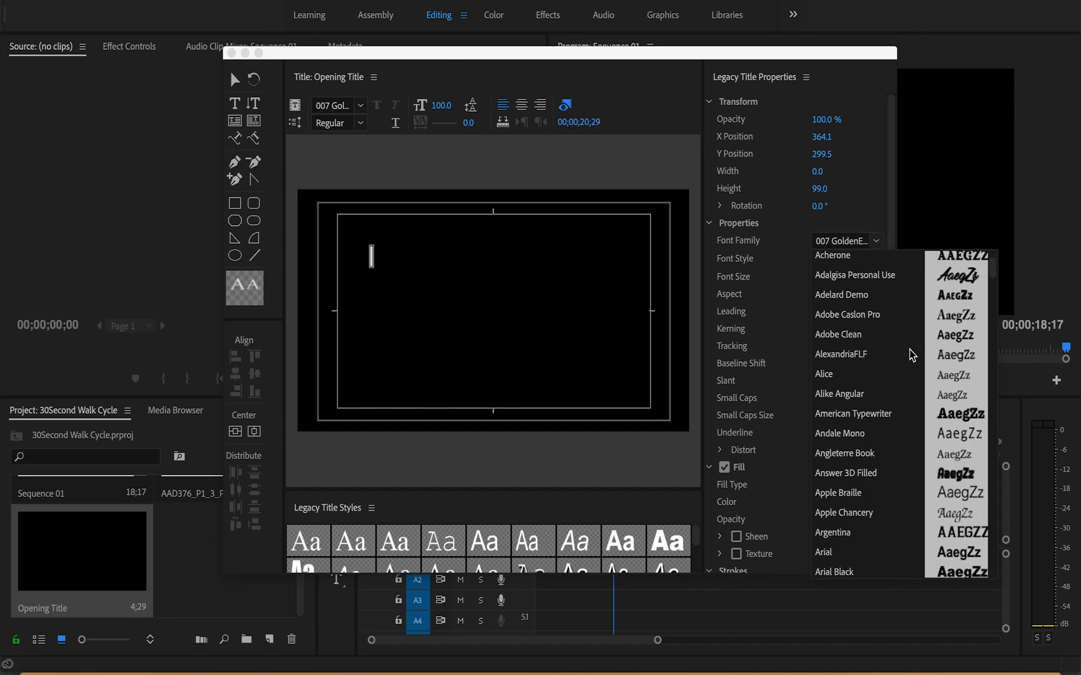
scroll(912, 355, "down", 4)
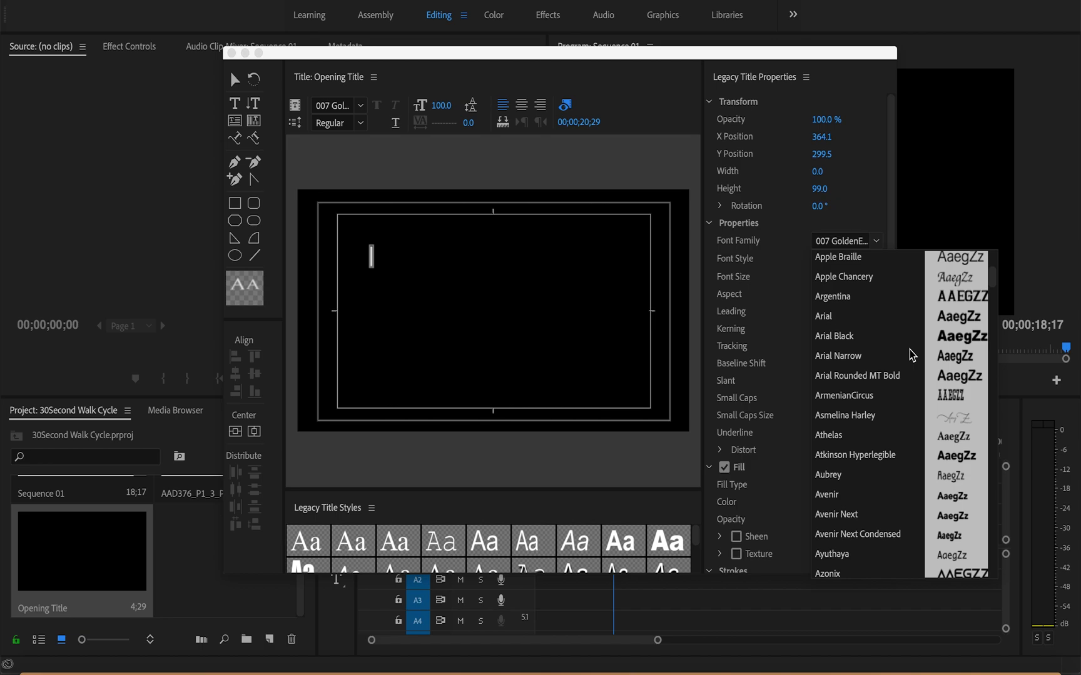
scroll(912, 355, "down", 3)
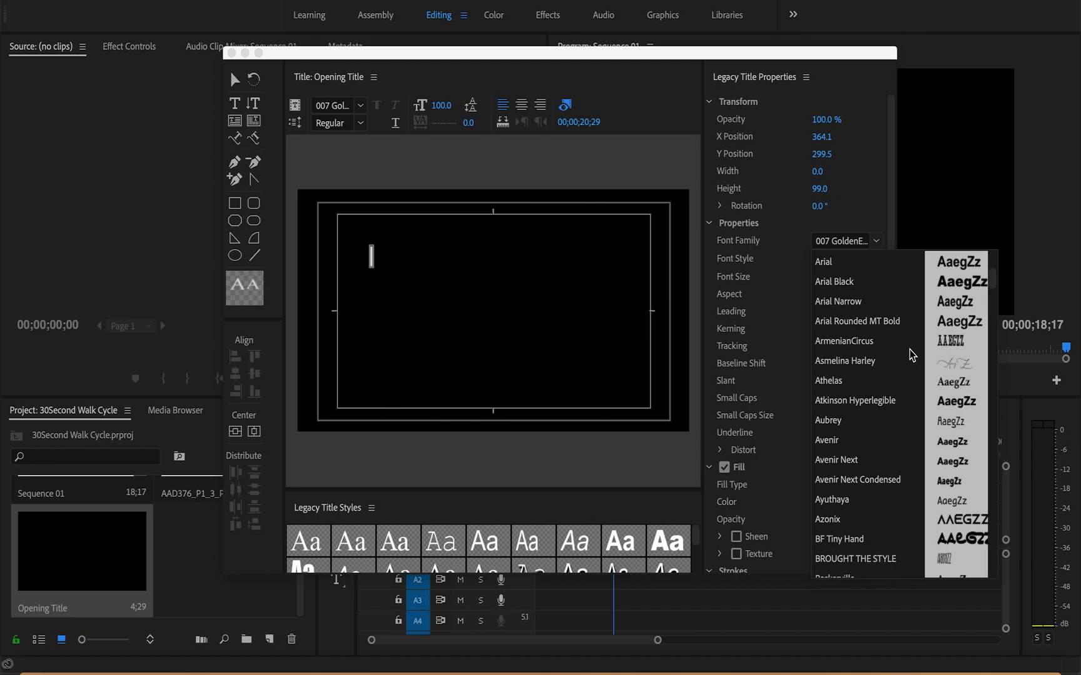
left_click(887, 405)
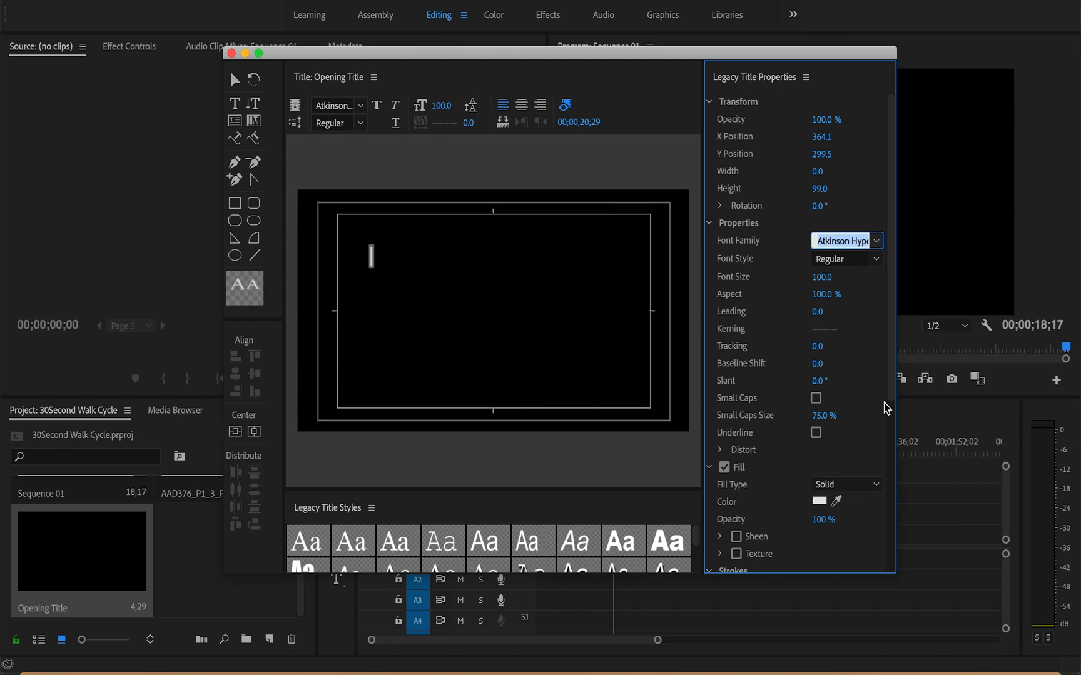
Step: Try the text "AA" in the ABIGAIL font on the title, and undo it
type("An")
key("BackSpace")
key("BackSpace")
type("ABIGAIL")
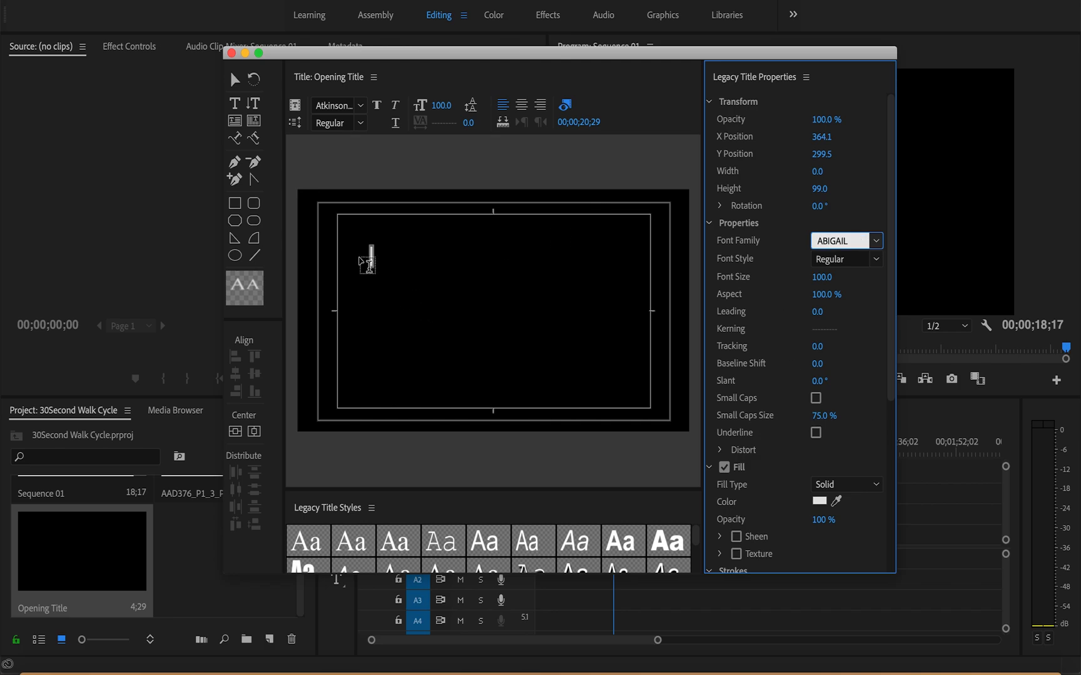
left_click(372, 255)
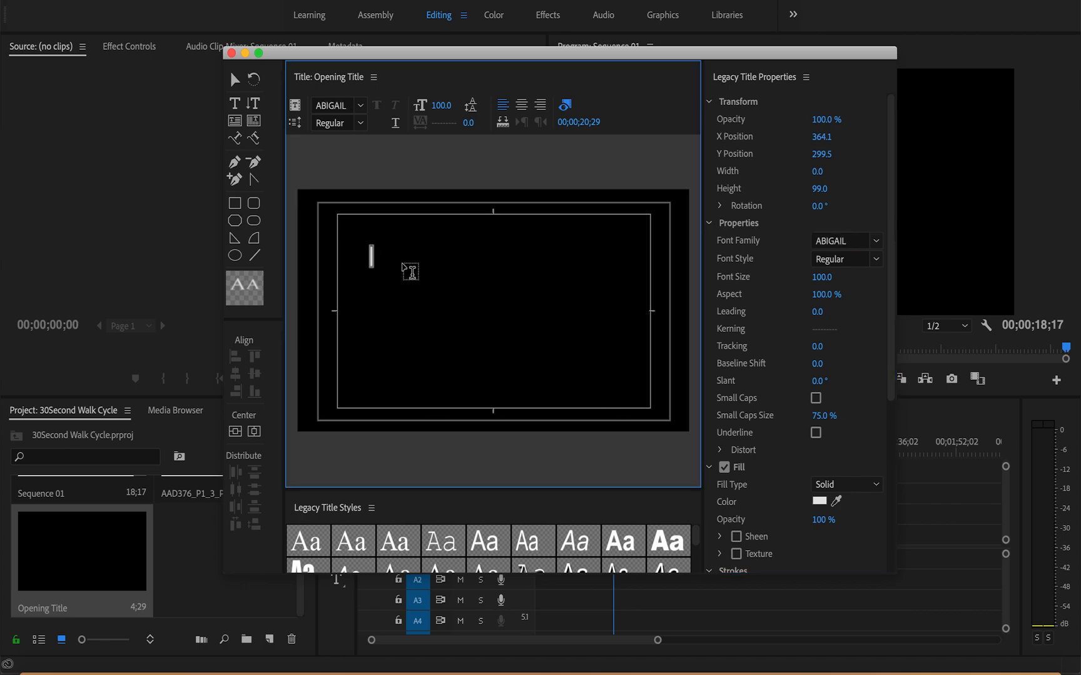
type("AA")
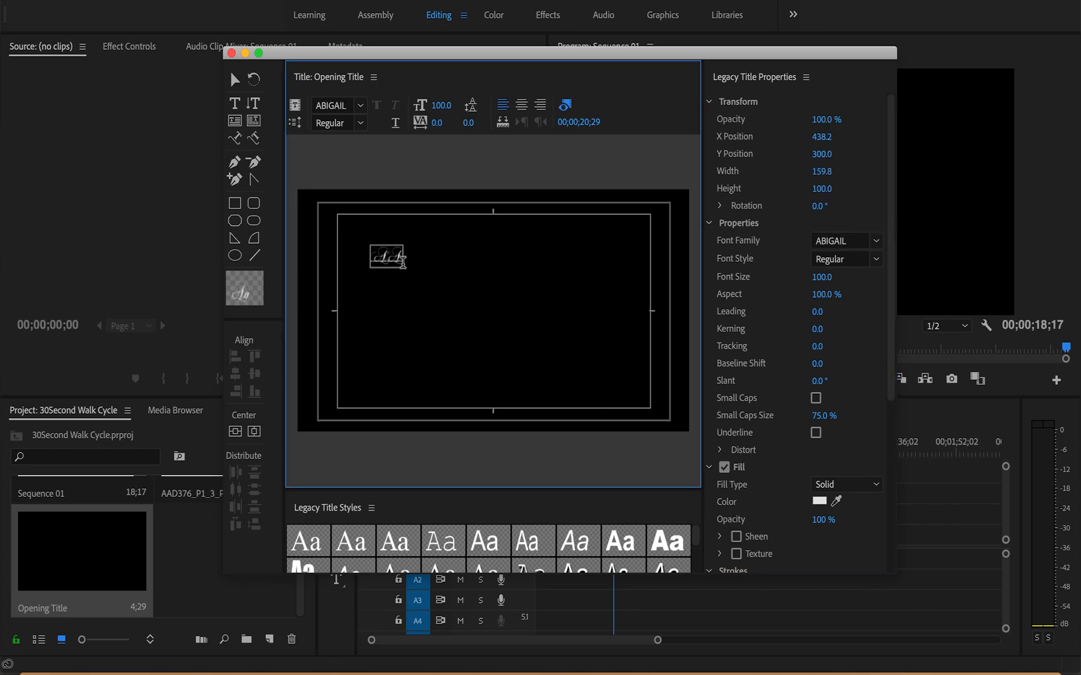
key("super+z")
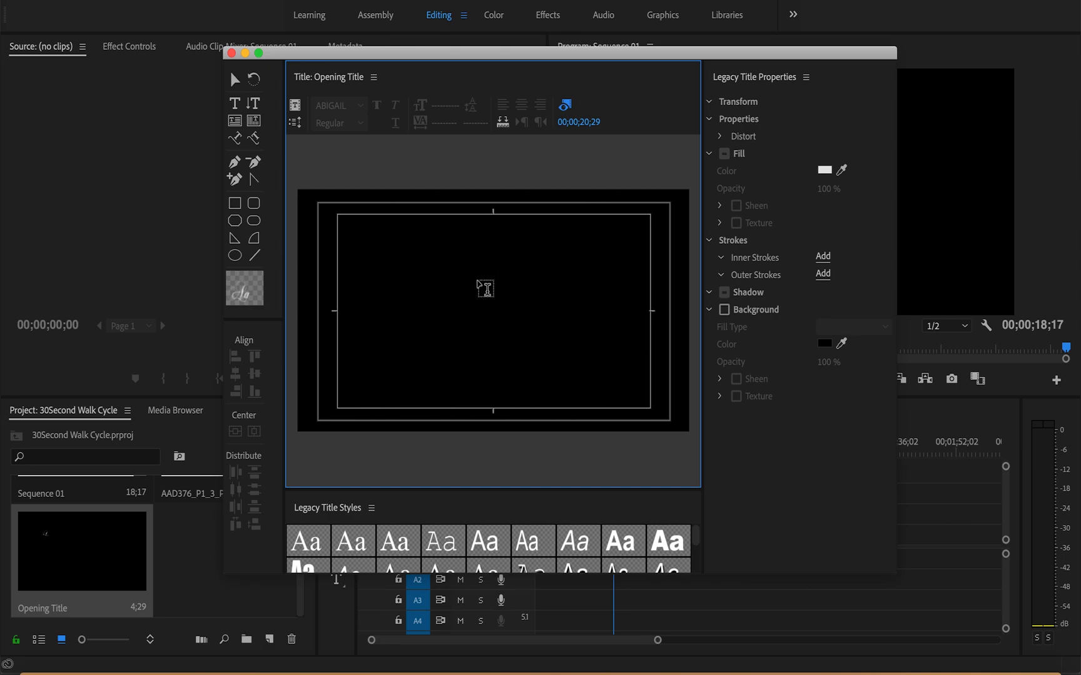
Step: Start a new text object in the upper-left part of the title frame and try the Atkinson Hyperlegible font on it
left_click(377, 257)
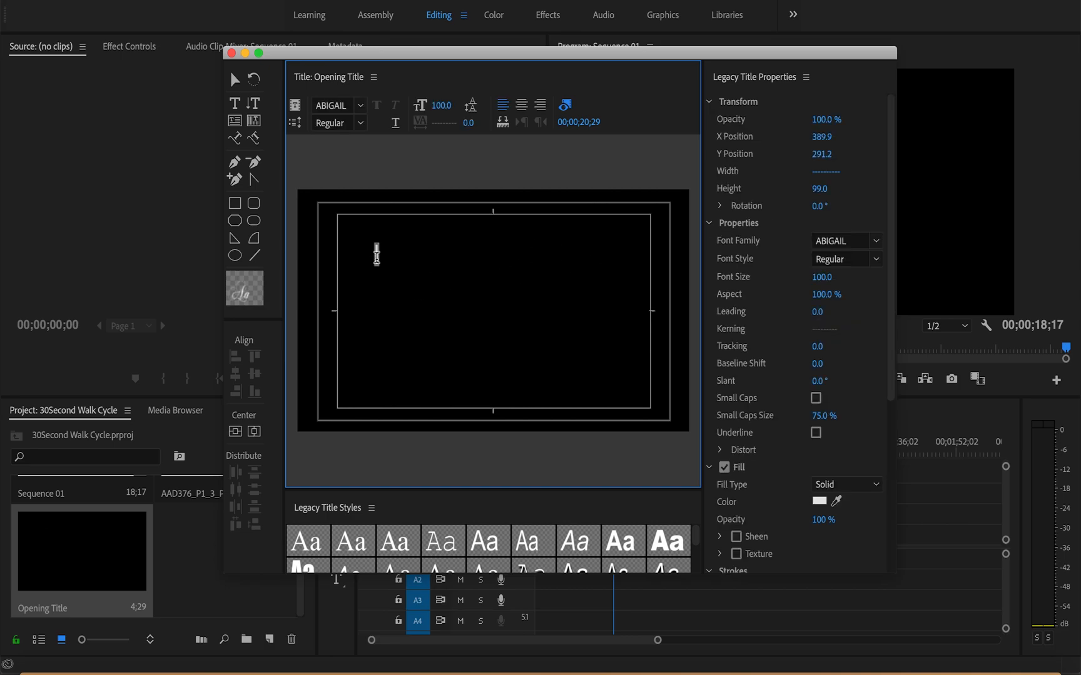
left_click(875, 241)
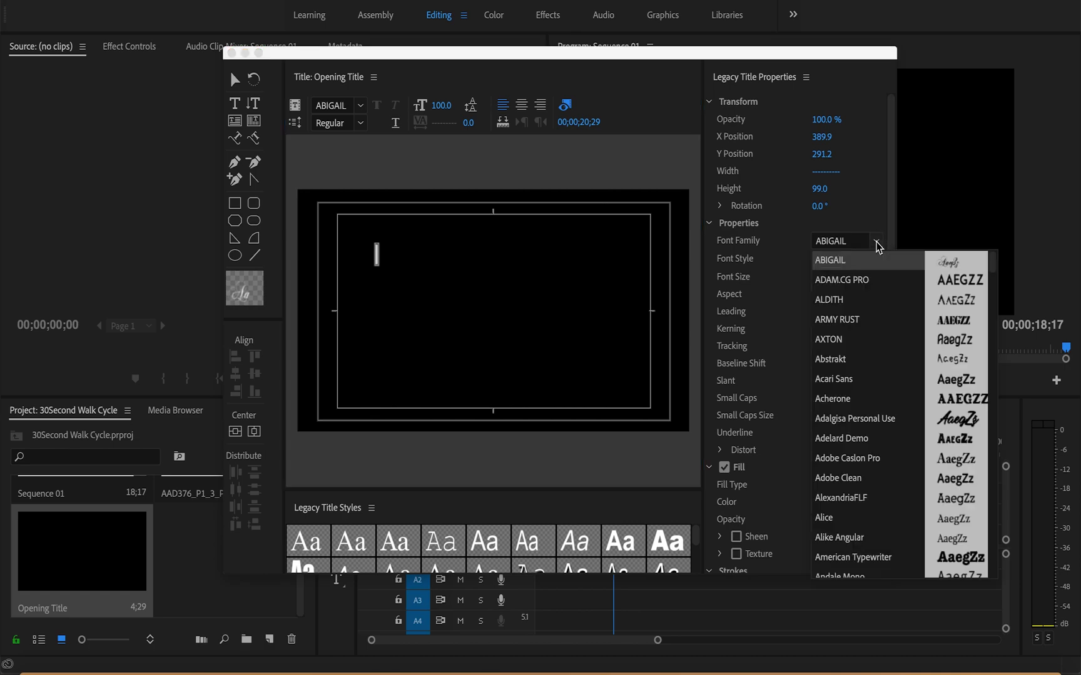
scroll(891, 425, "down", 3)
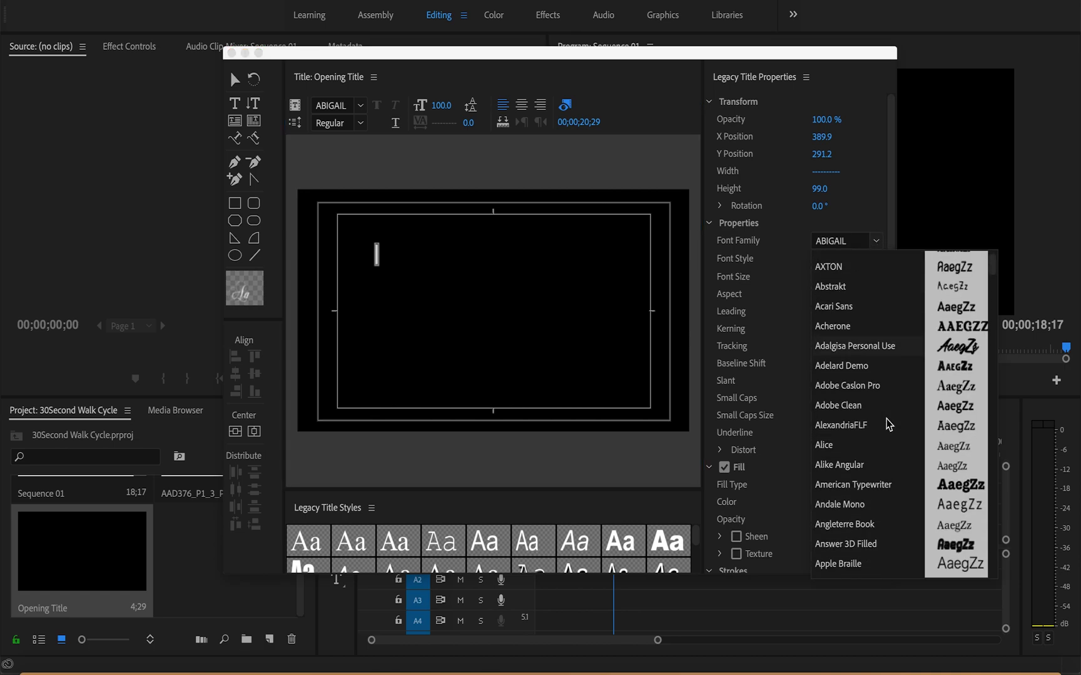
scroll(887, 466, "down", 5)
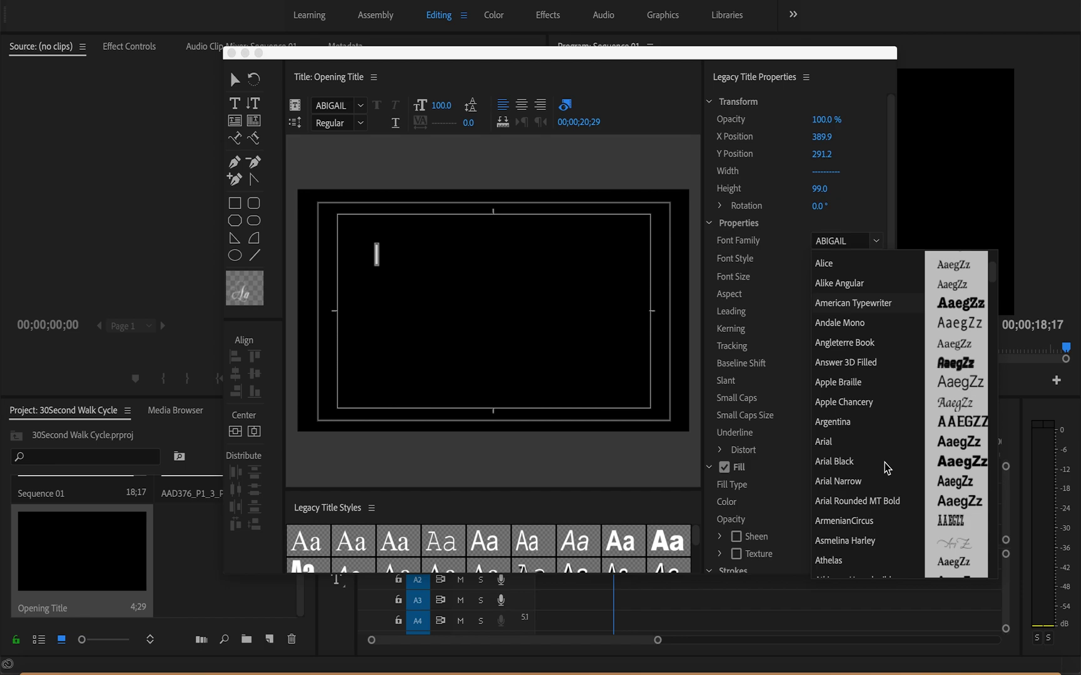
scroll(887, 468, "down", 3)
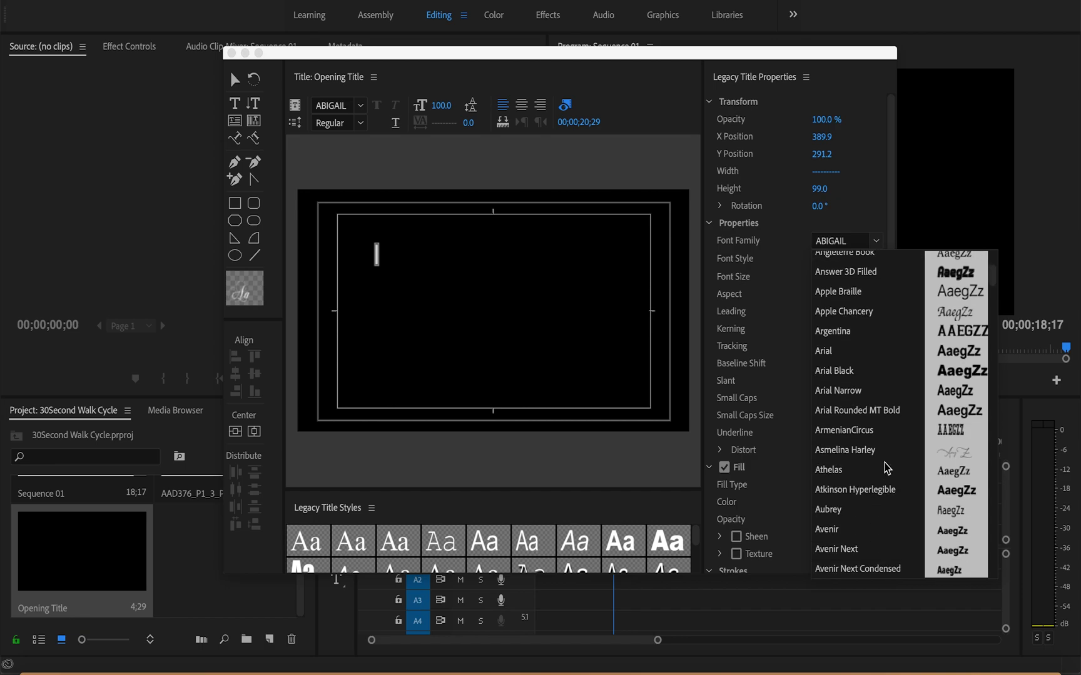
left_click(885, 491)
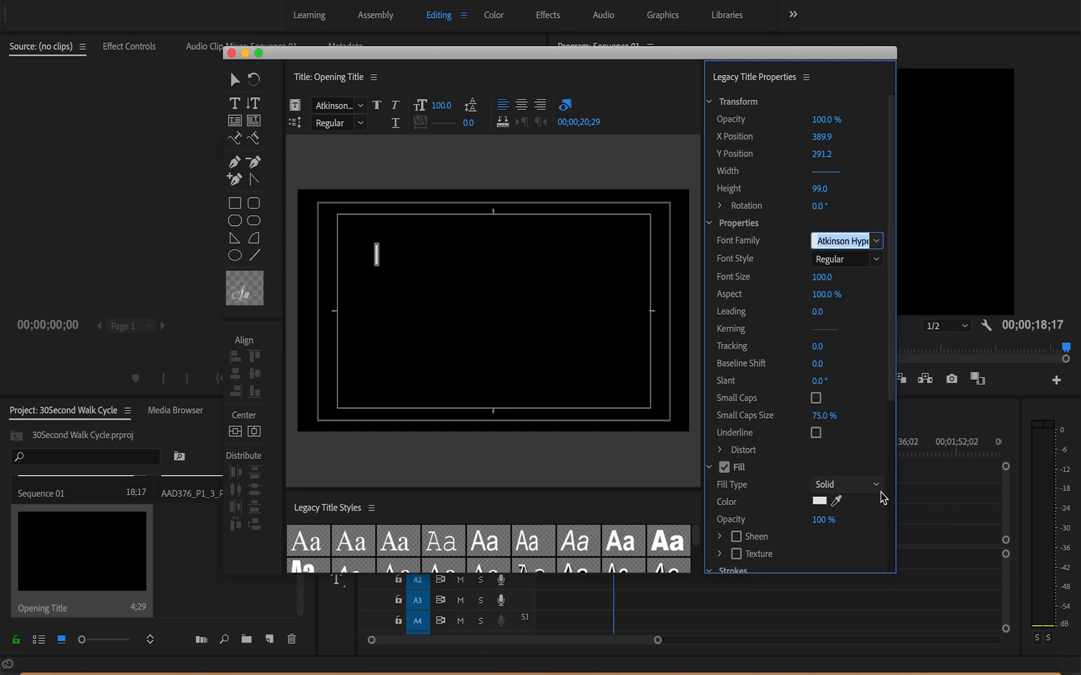
type("ABIGAIL")
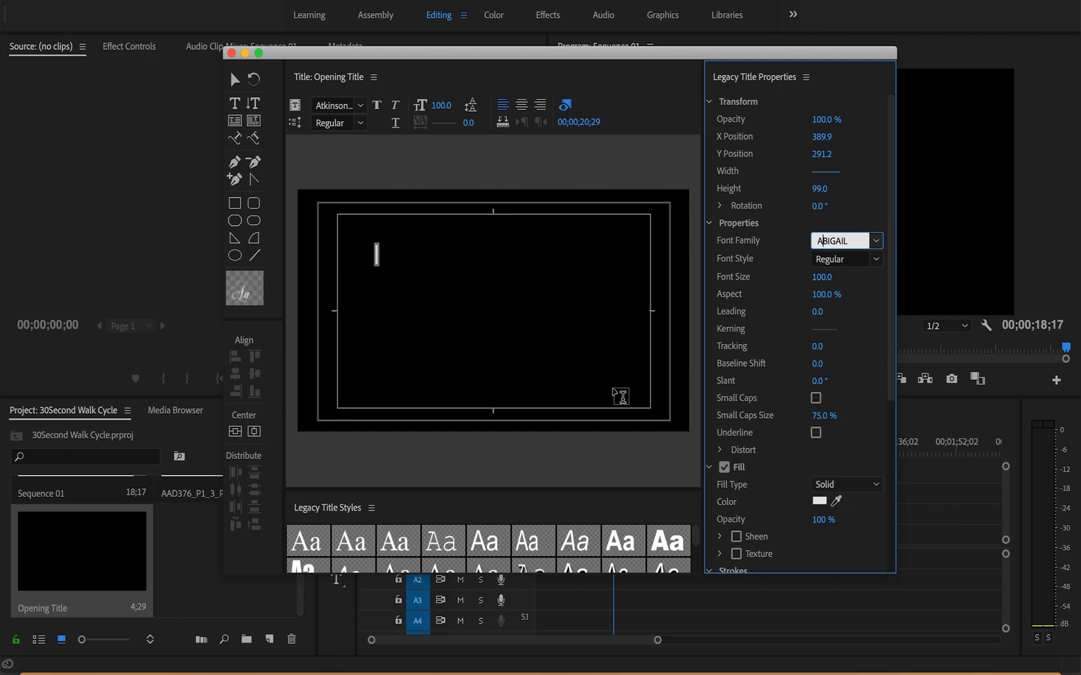
Step: Try to set the empty text object's font to Arial with the Type tool active
left_click(239, 107)
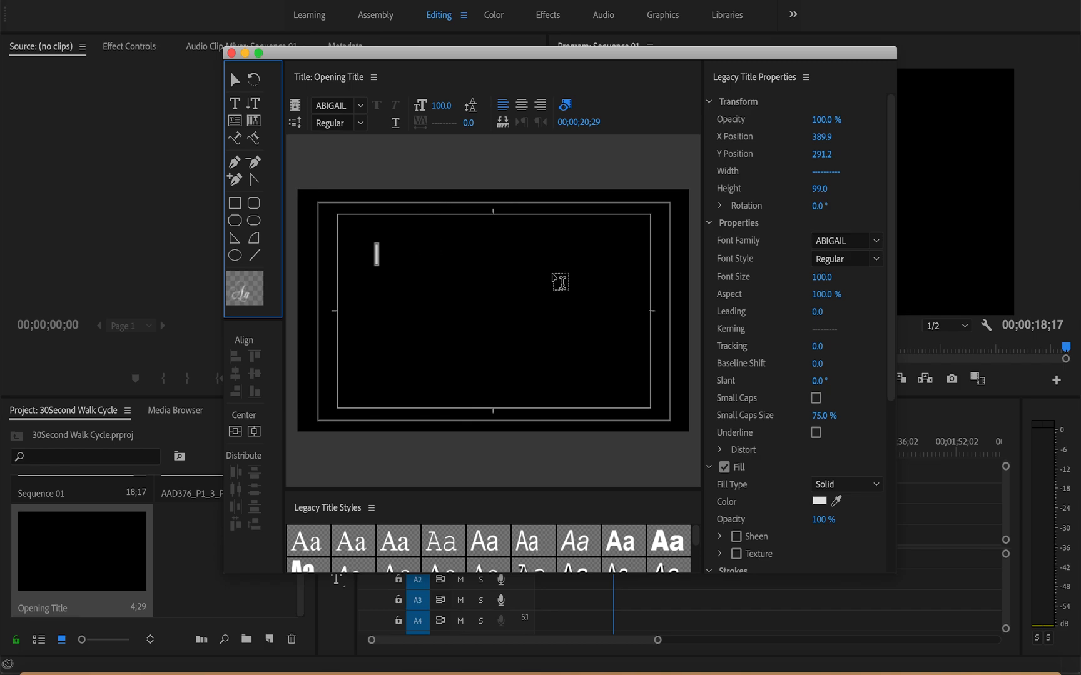
left_click(876, 242)
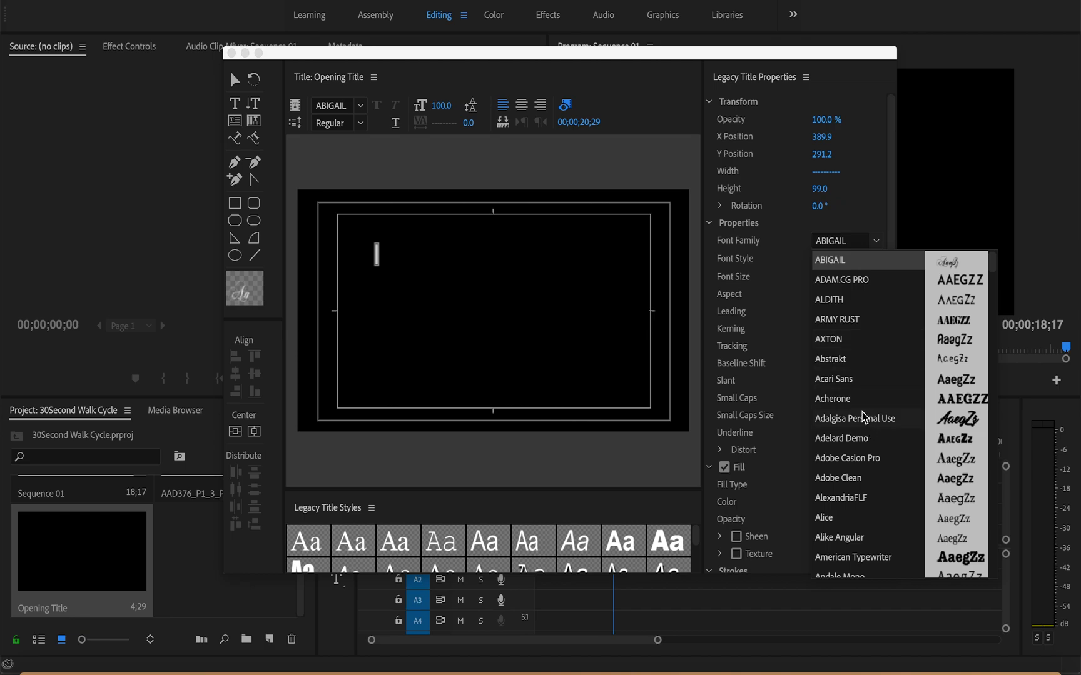
scroll(848, 445, "down", 9)
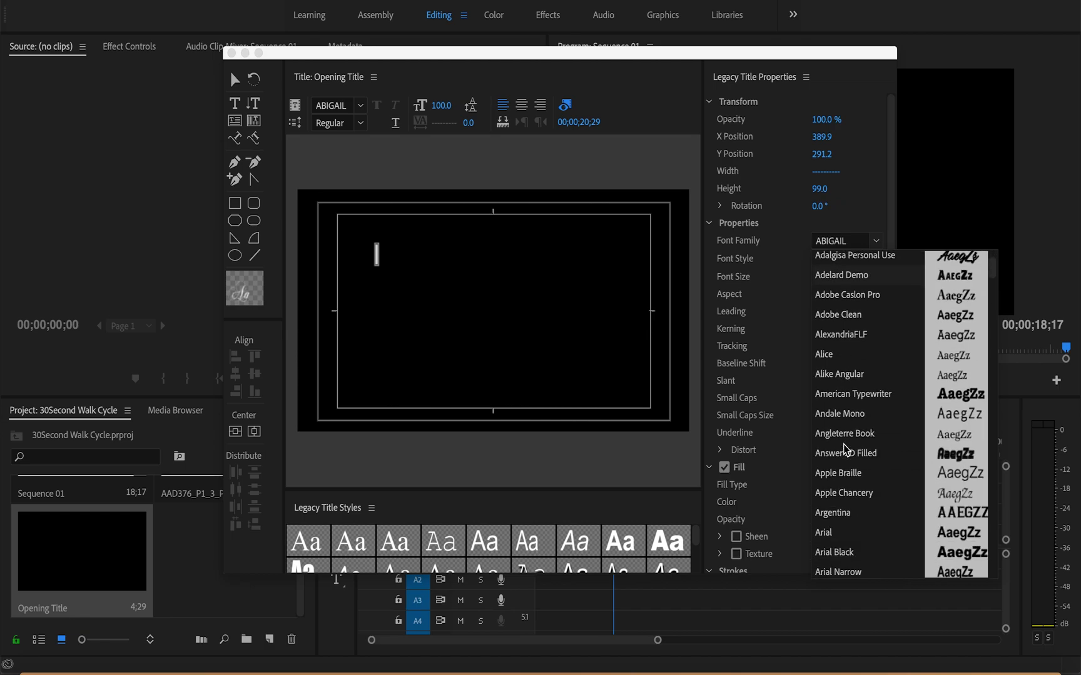
left_click(836, 513)
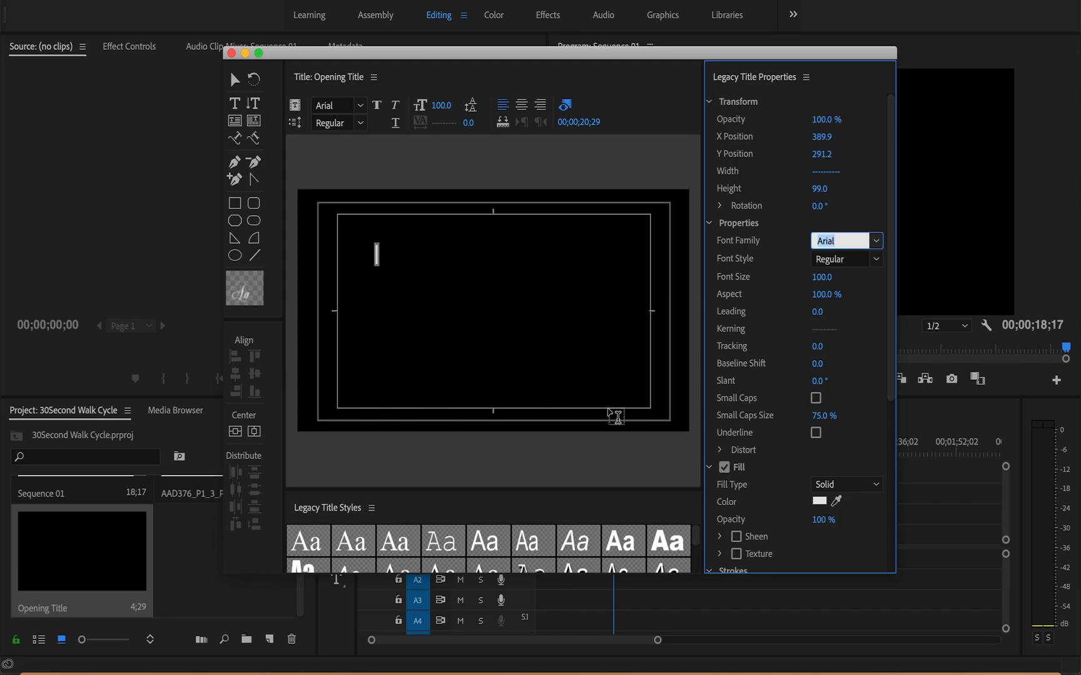
type("DELIA Bold FF")
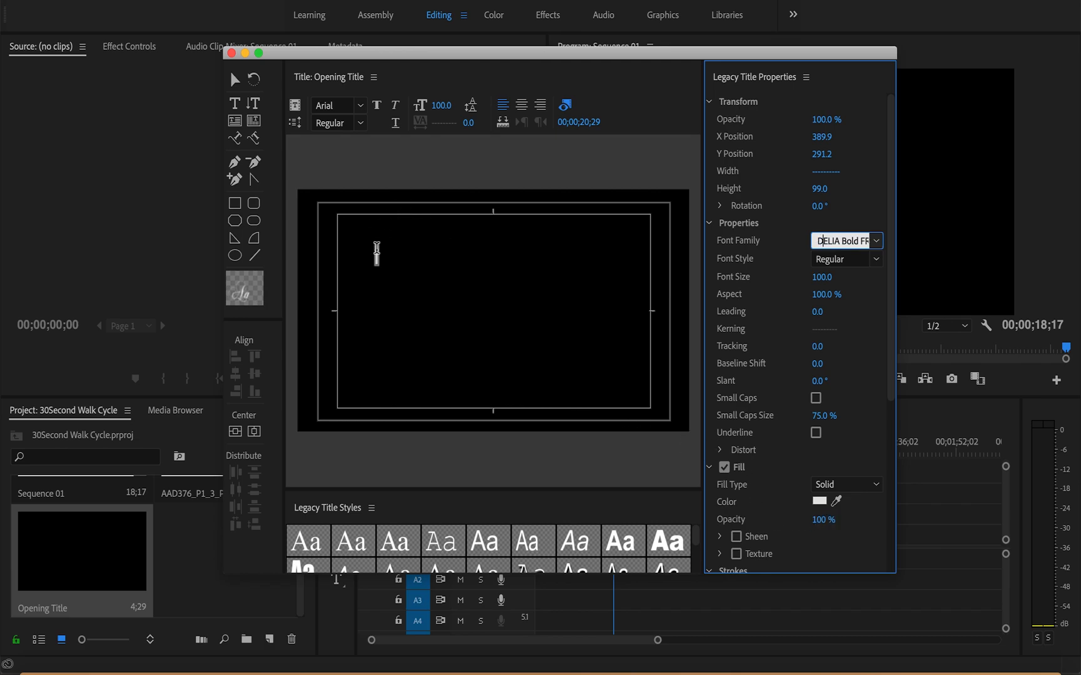
Step: Enter "AAD 376 Animation 1" in the text object, with "Walk Cycle" on the second line
left_click(377, 251)
type("d")
key("BackSpace")
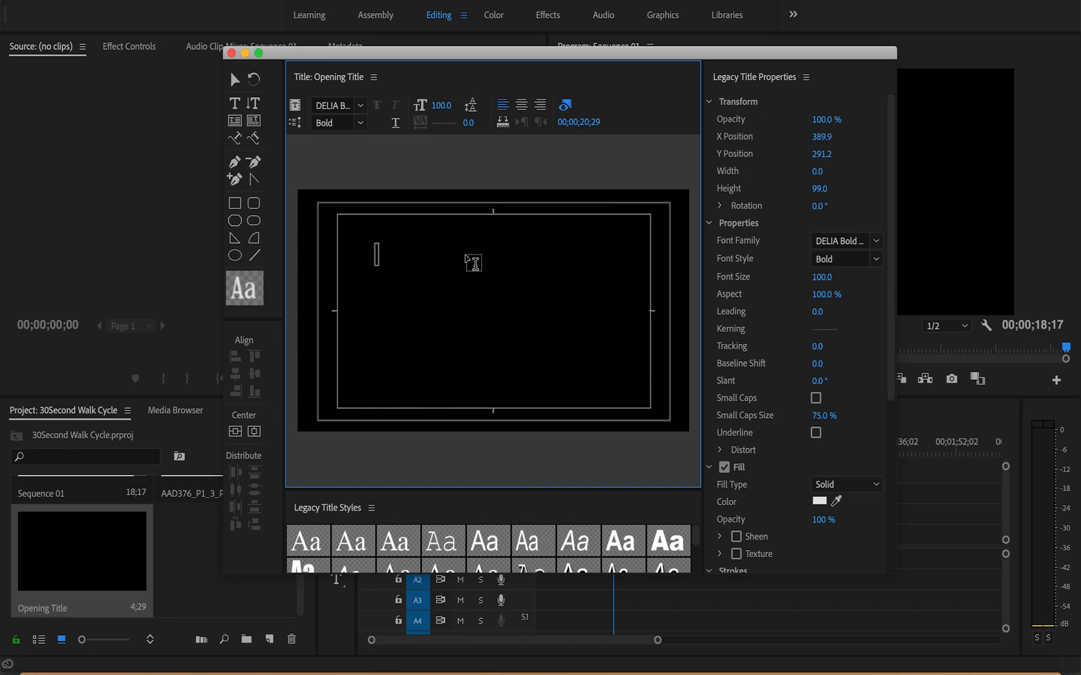
type("AAD")
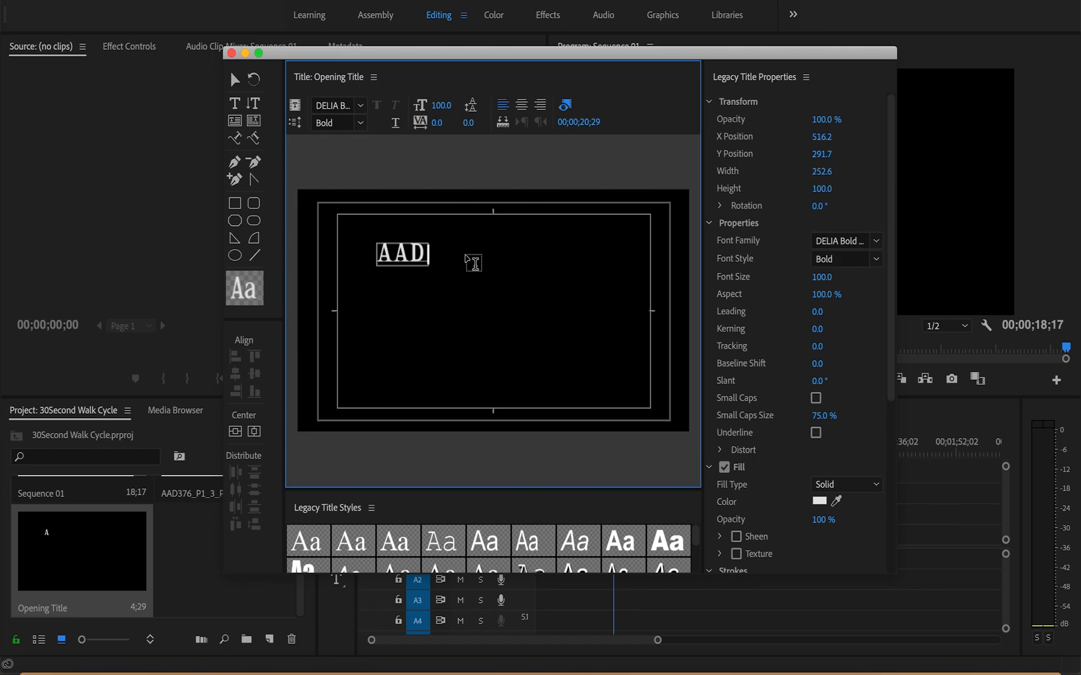
type(" 376 ")
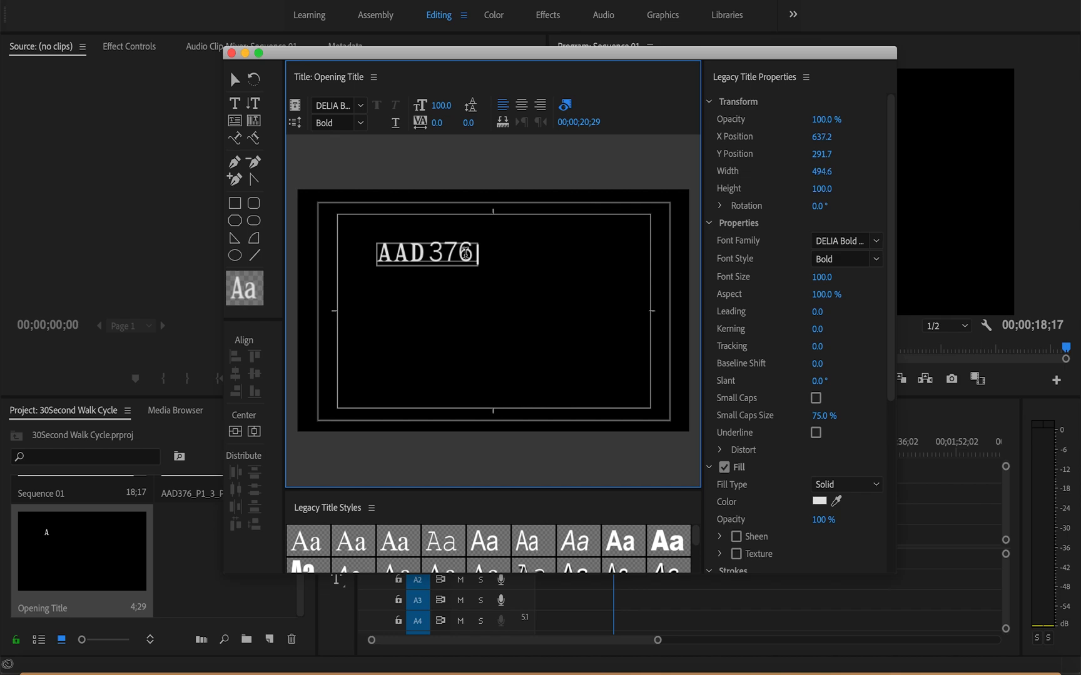
type("Ani")
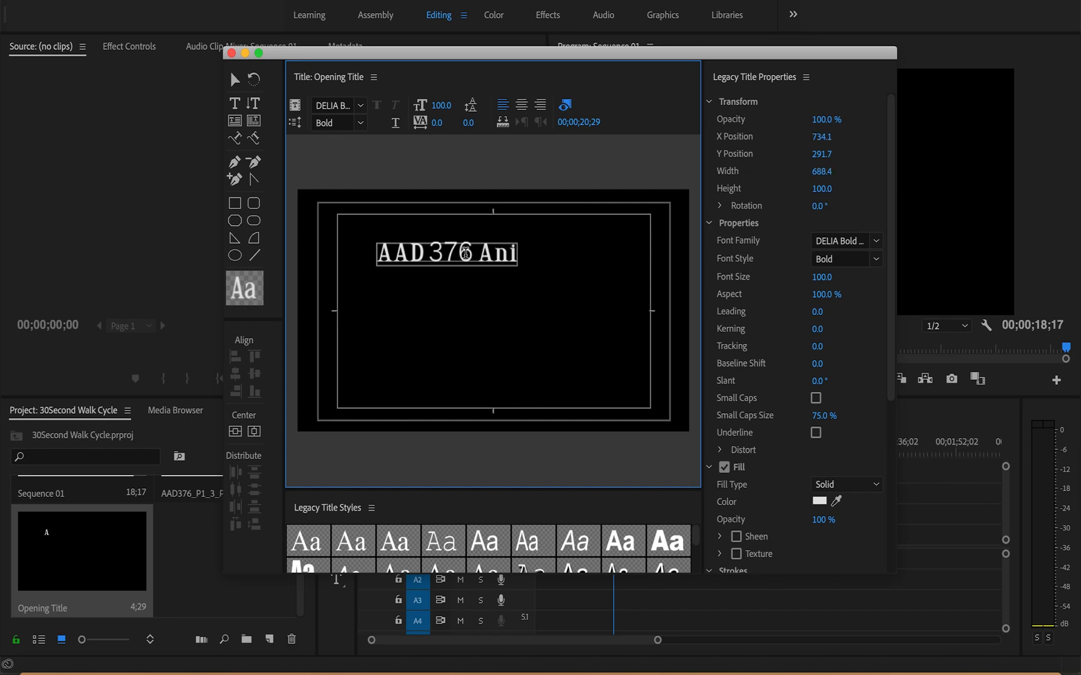
type("mation 1")
key("Return")
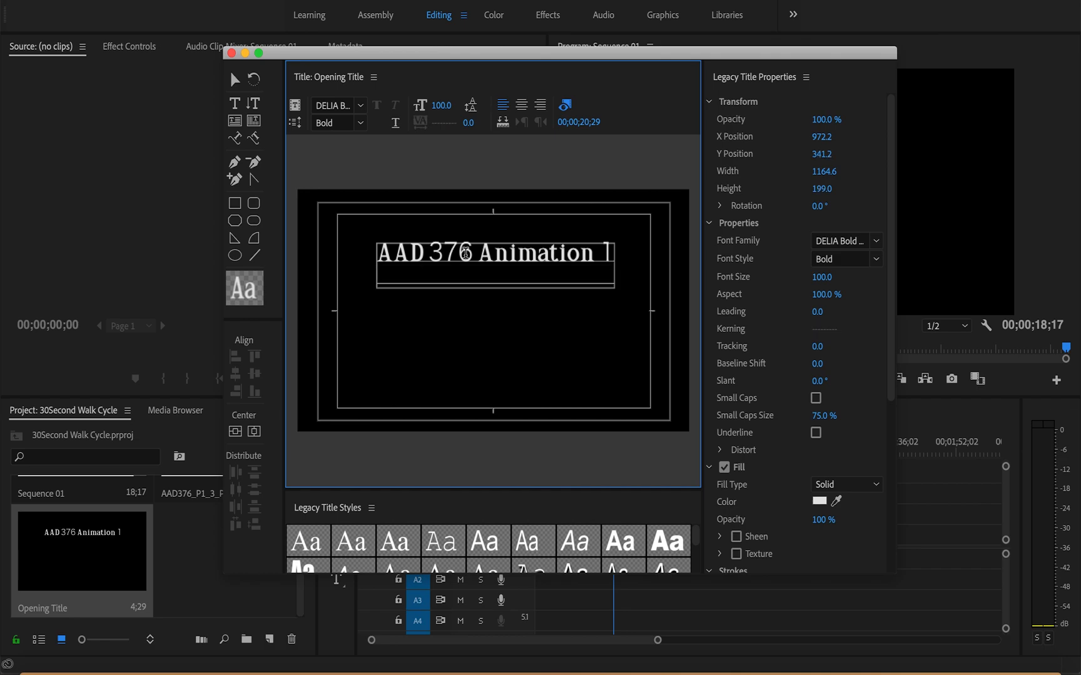
type("Walk")
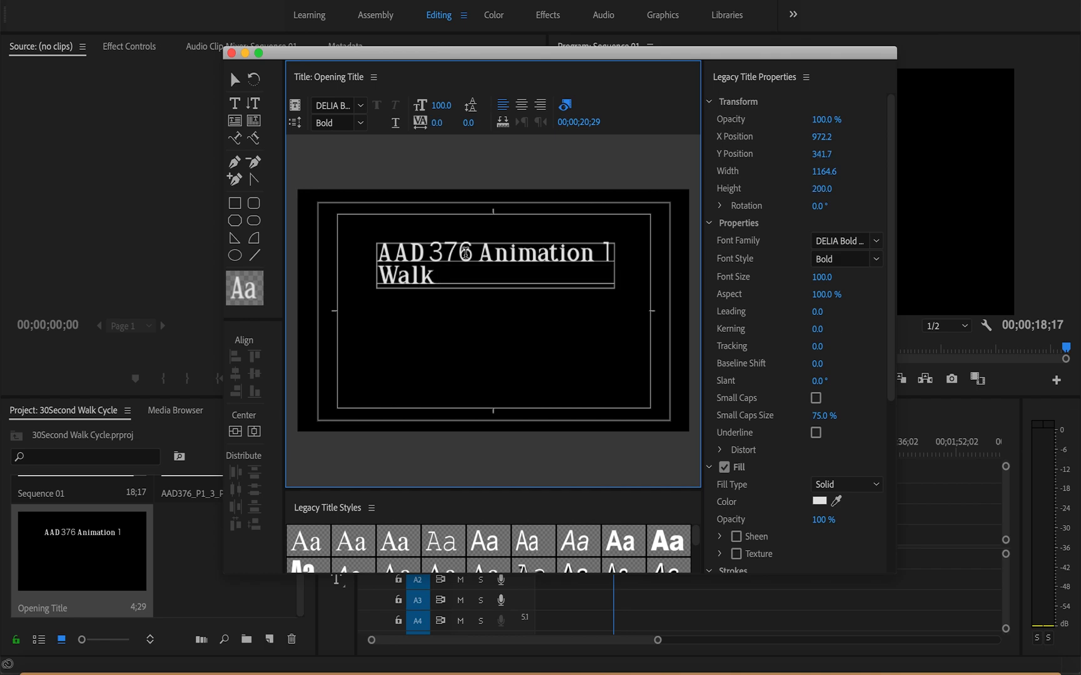
type(" Qycle")
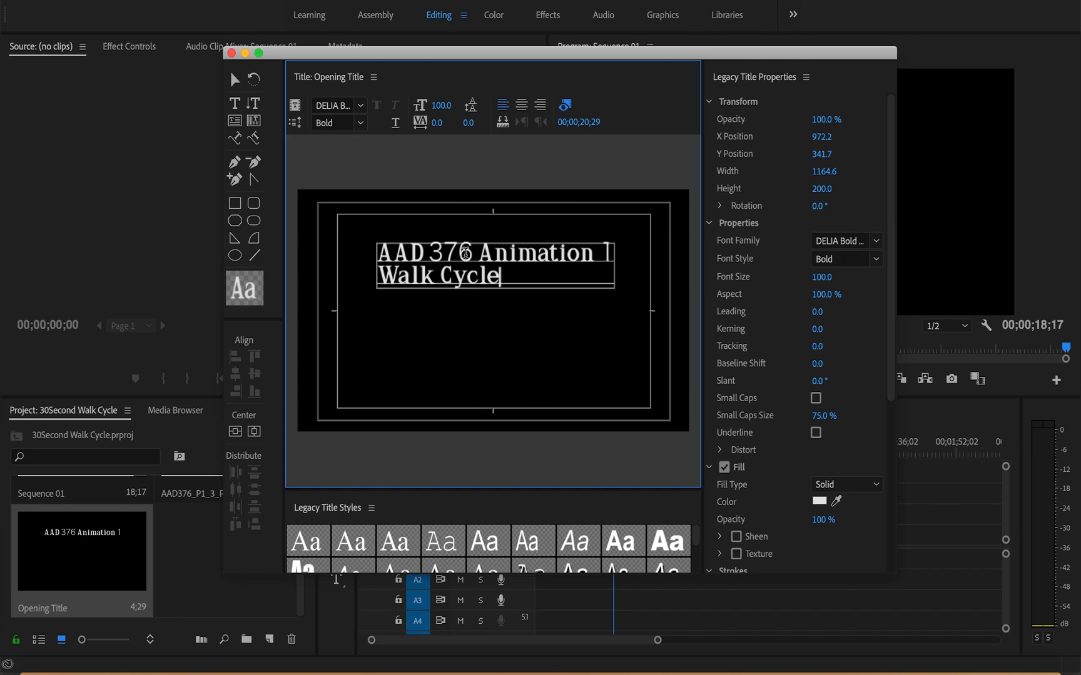
Step: Leave a blank line below "Walk Cycle", then add the author's full name and the ID number on separate lines
key("Return")
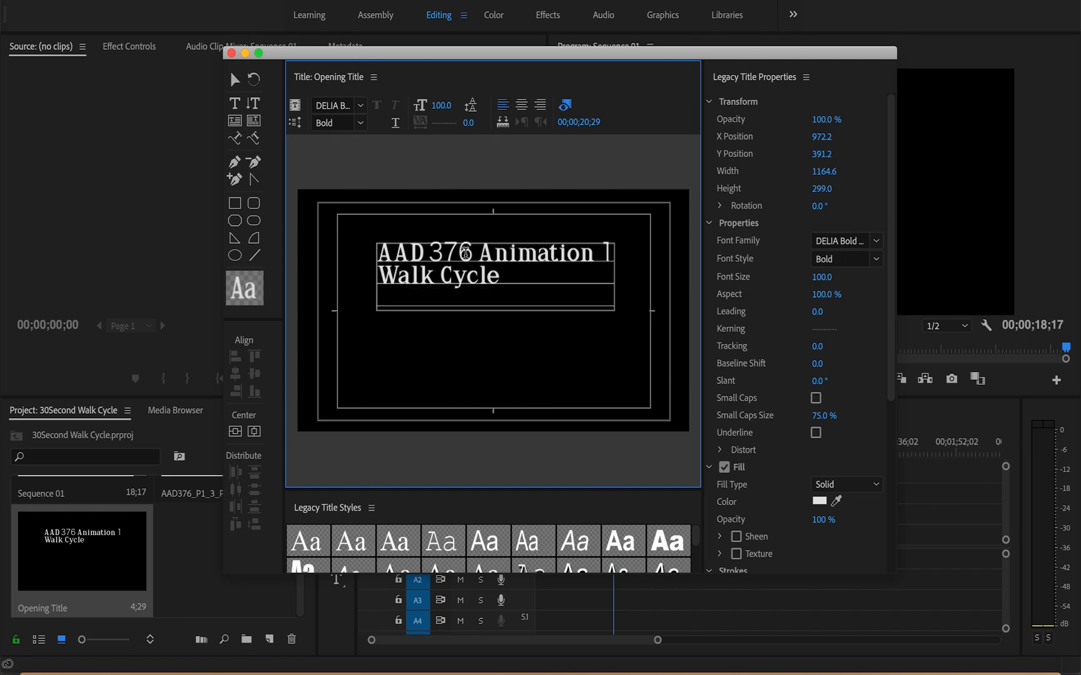
key("Return")
key("Return")
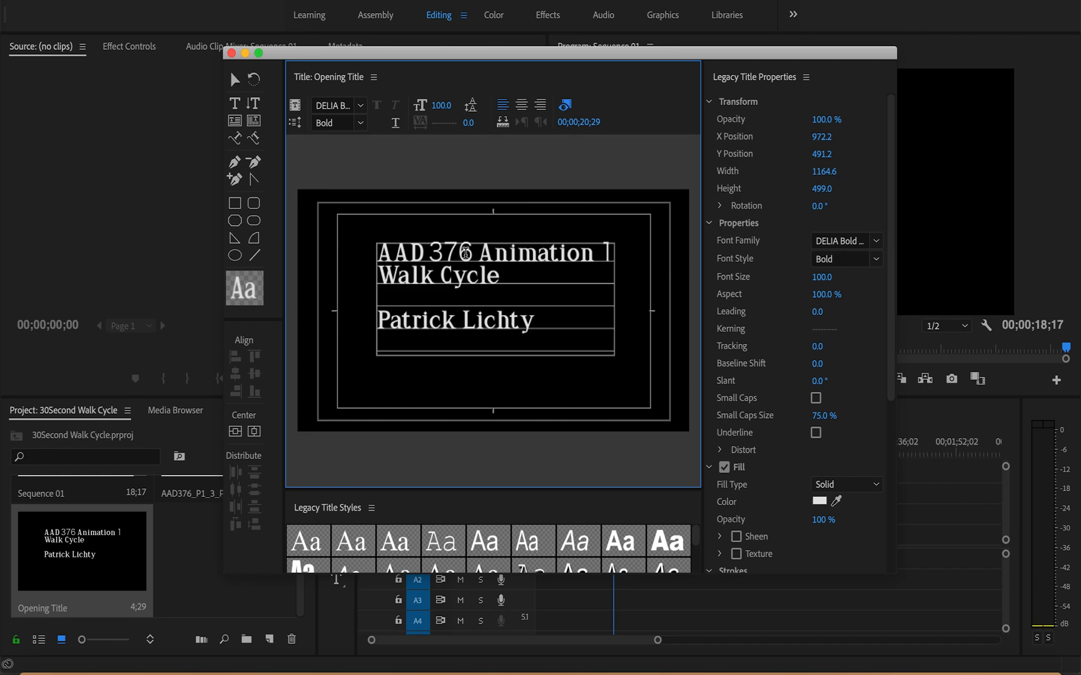
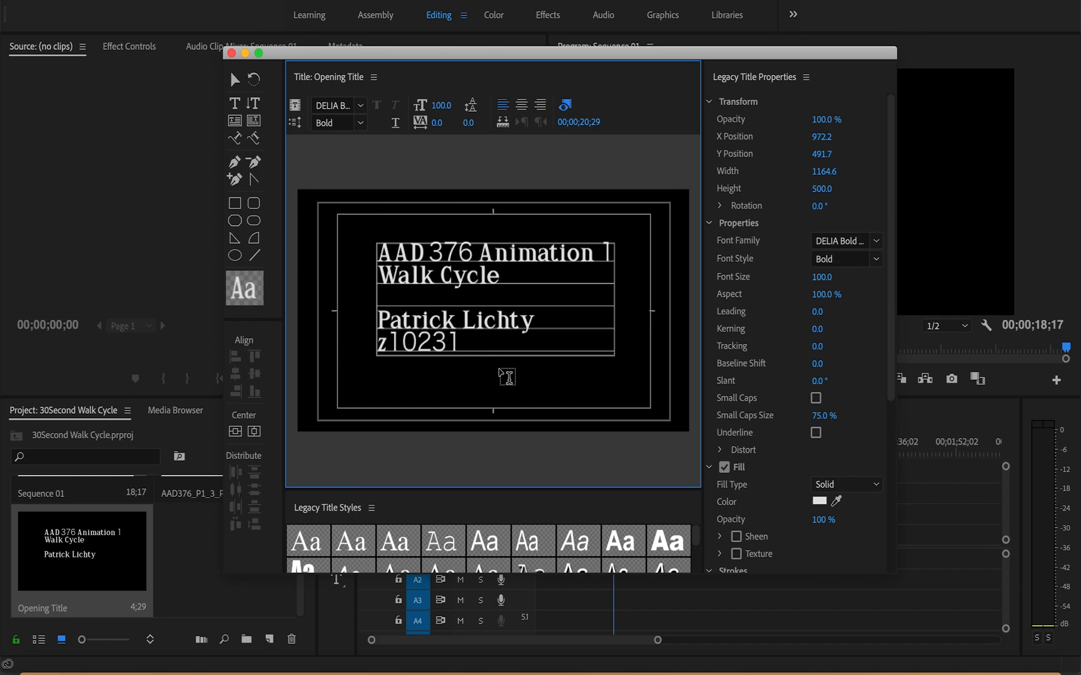
Step: Insert the line "Animation/MMD" between the author's name and the ID number
left_click(546, 320)
key("Return")
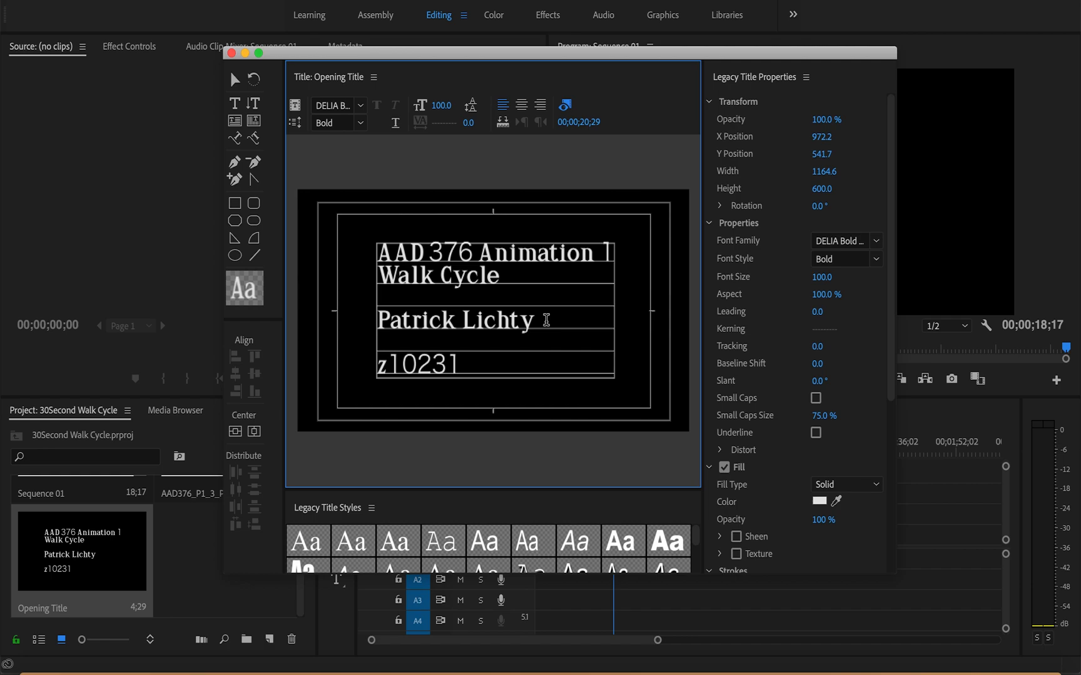
type("Anim")
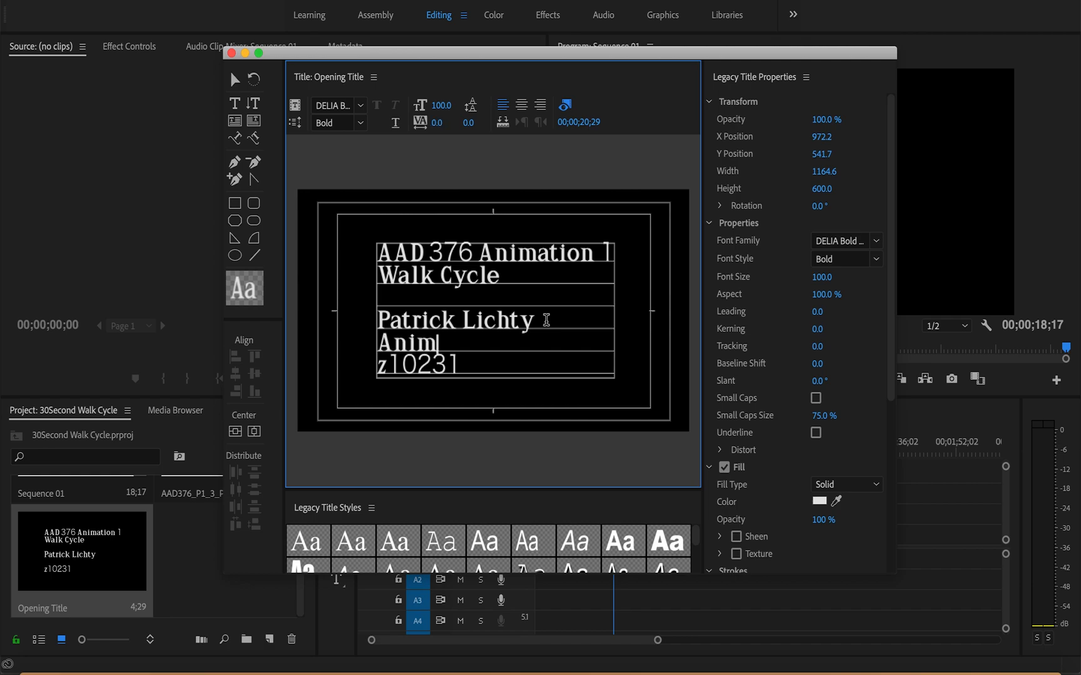
type("ation/MMD")
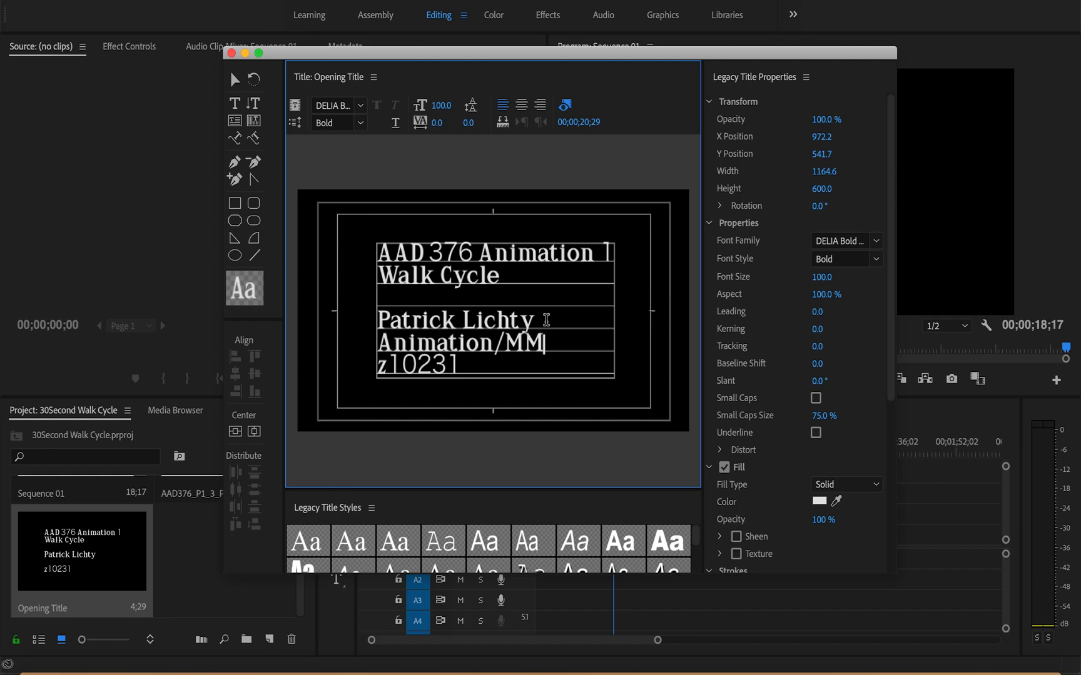
Step: Select all of the title text and set its font family to Atkinson Hyperlegible
left_click(453, 369)
left_click_drag(461, 368, 356, 248)
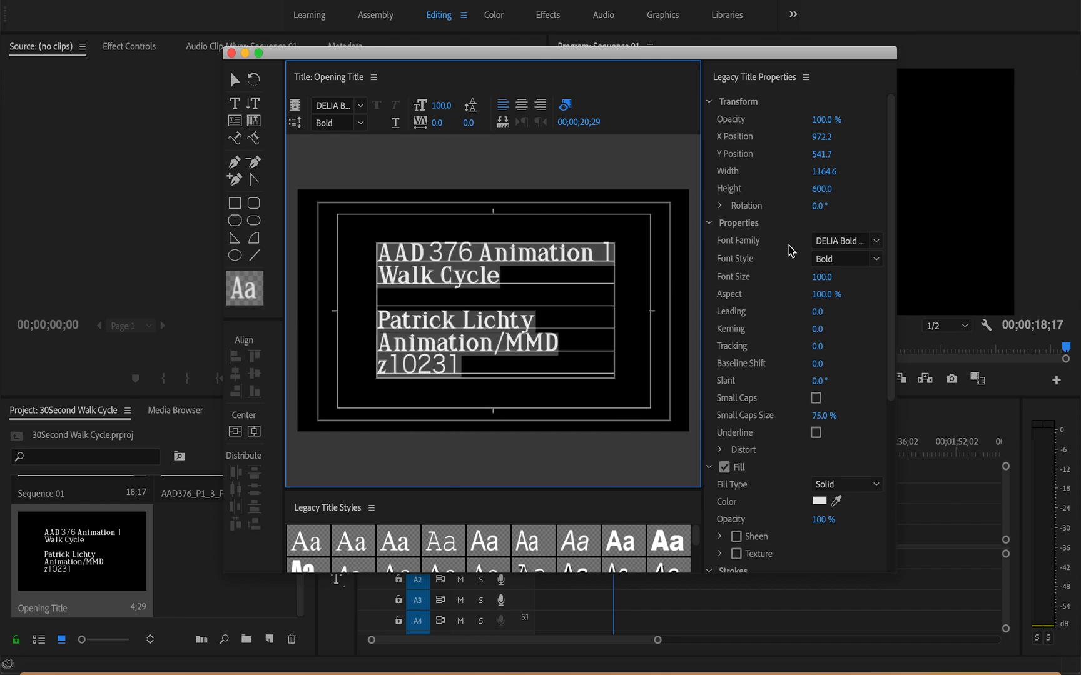
left_click(879, 243)
scroll(876, 291, "up", 2)
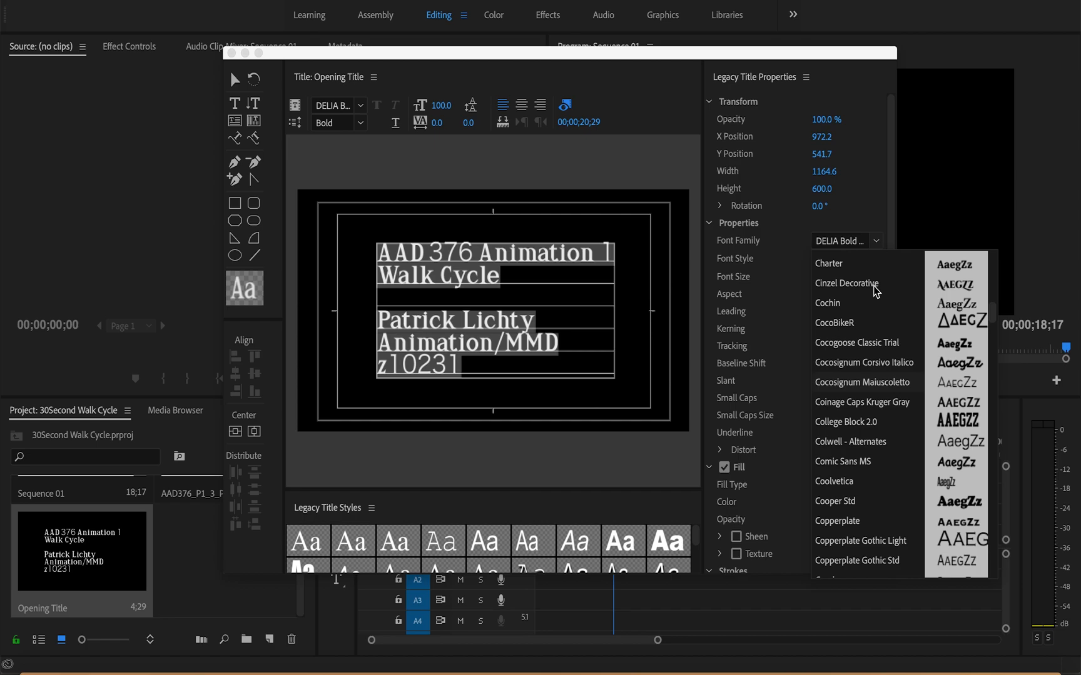
scroll(877, 291, "up", 10)
scroll(876, 291, "down", 1)
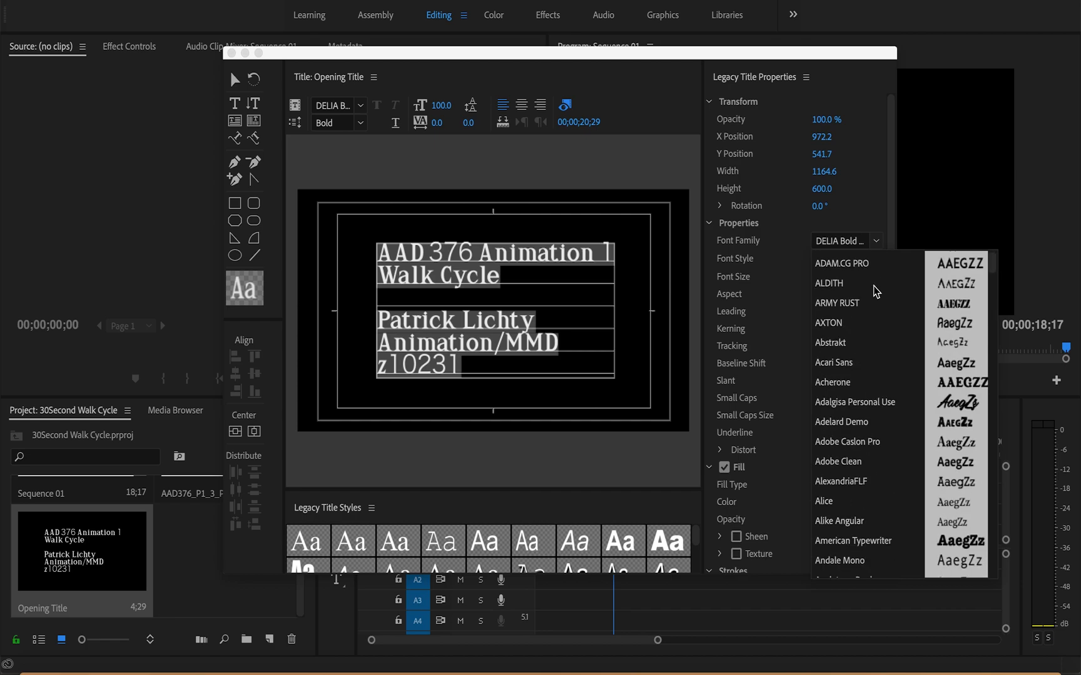
scroll(876, 291, "down", 1)
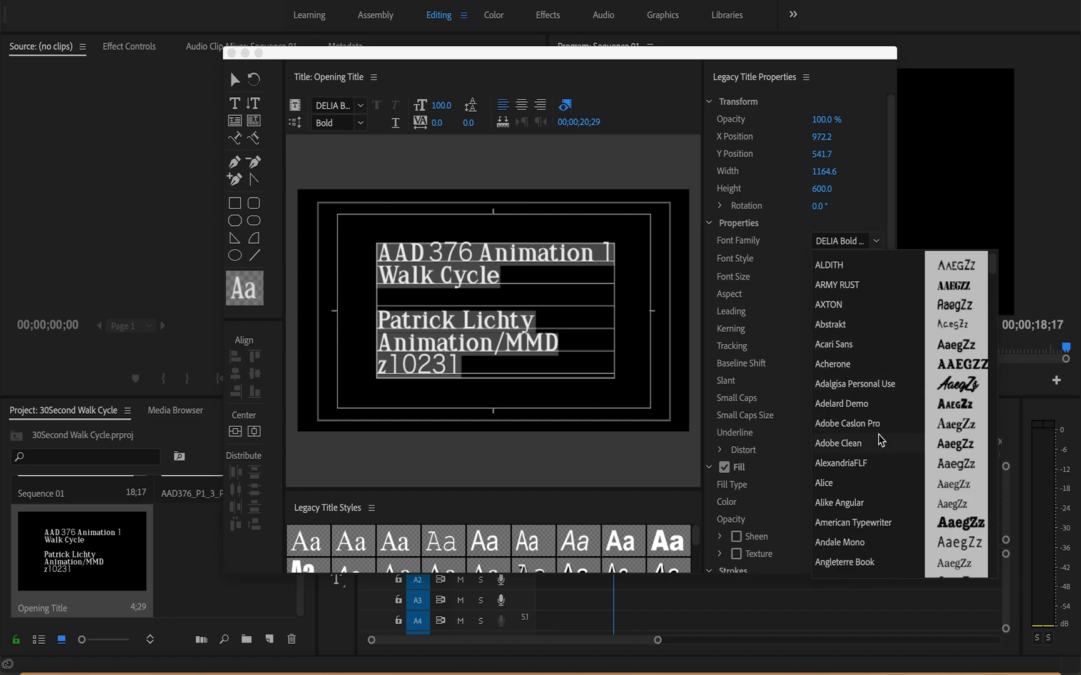
scroll(881, 439, "down", 5)
scroll(881, 439, "down", 8)
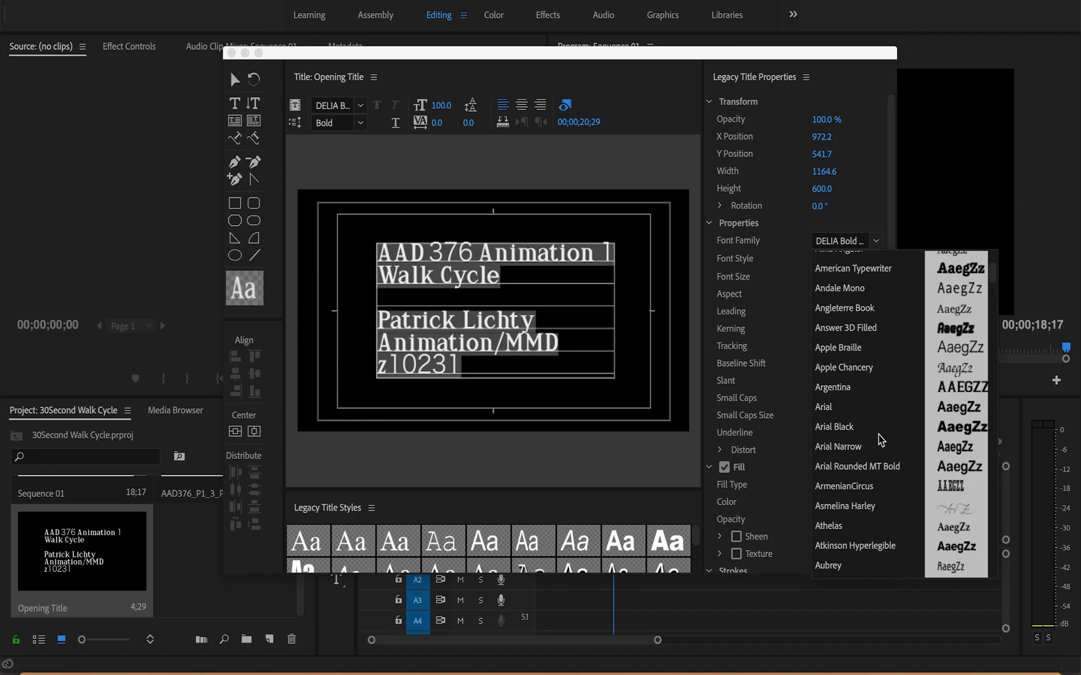
scroll(881, 440, "down", 2)
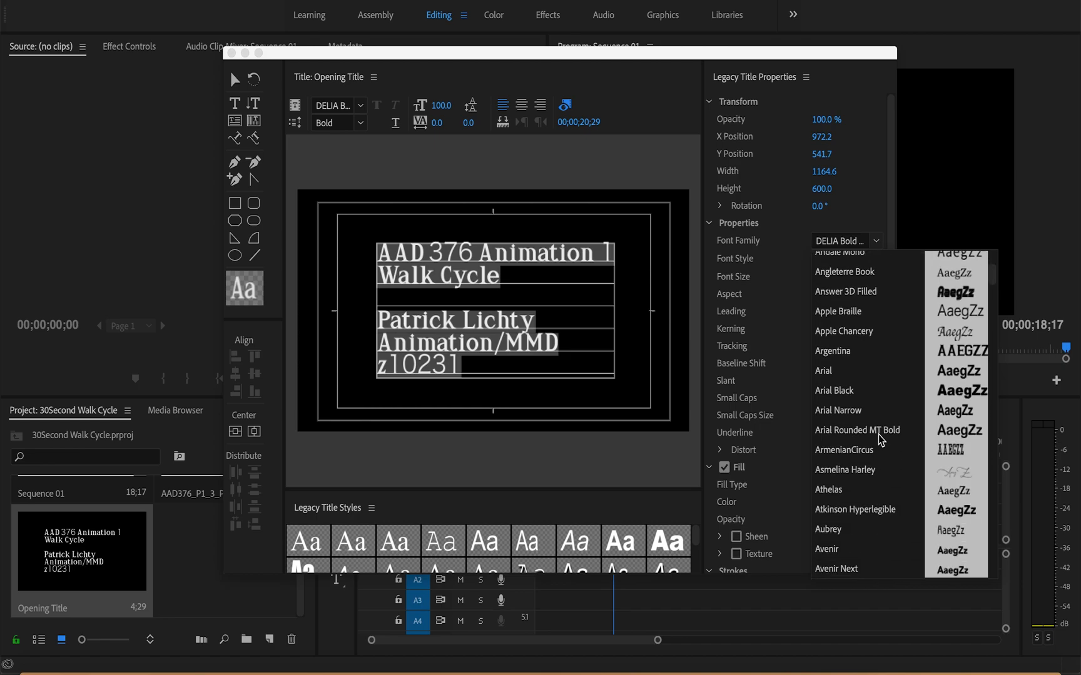
left_click(882, 514)
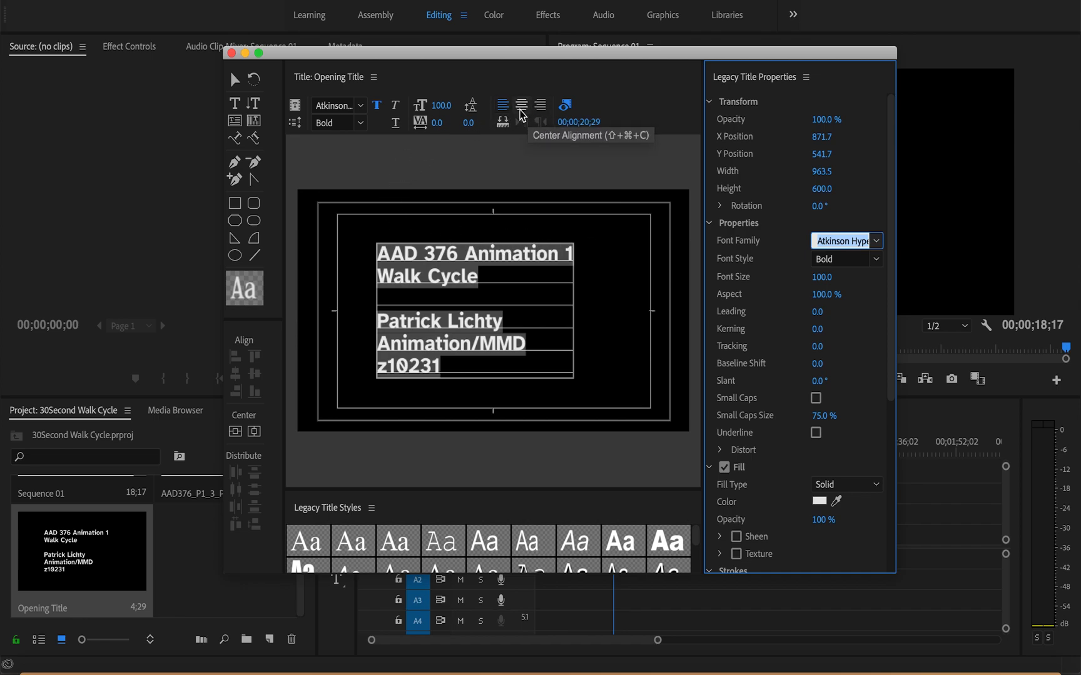
Step: Center-align the title text, turn off bold for the Regular style, and switch to the Selection tool
left_click(526, 112)
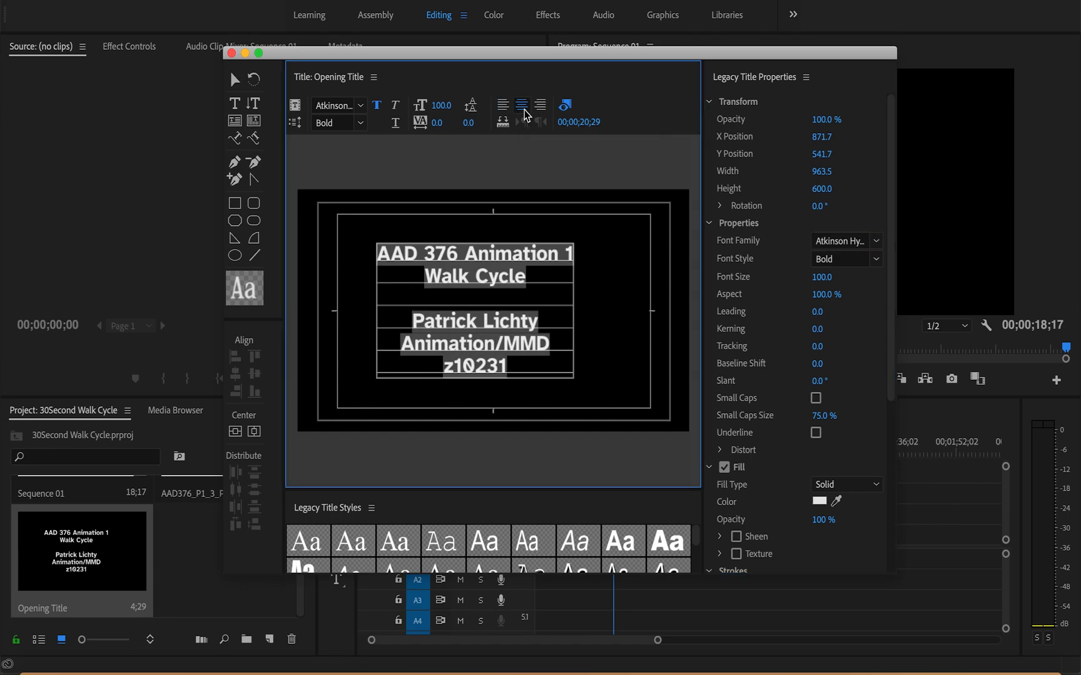
left_click(377, 106)
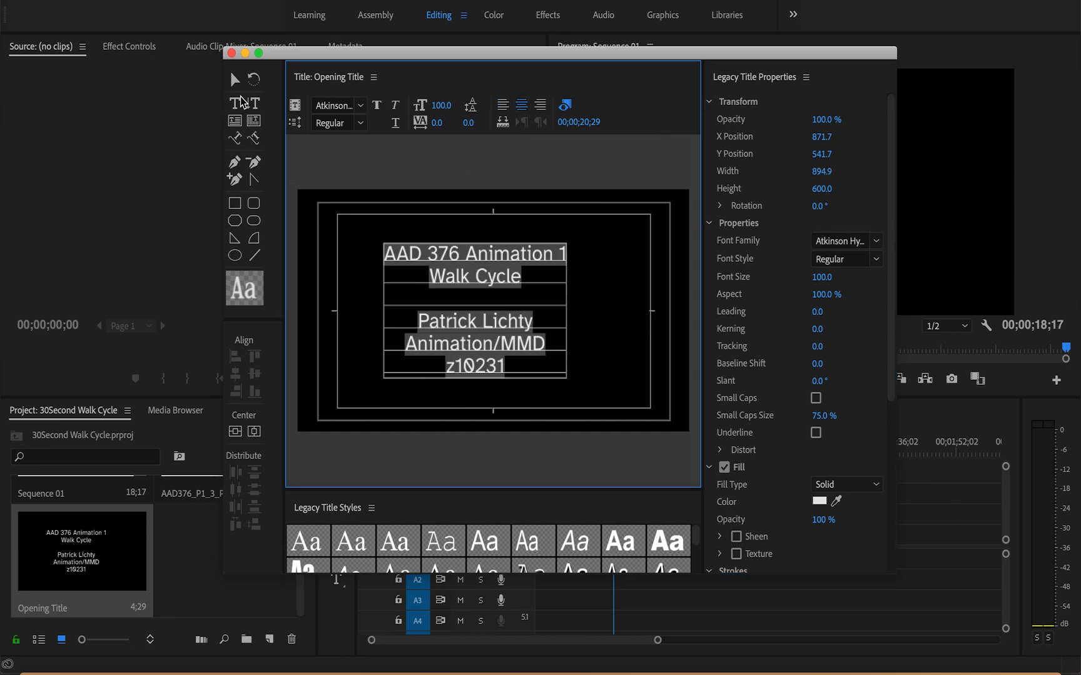
left_click(234, 79)
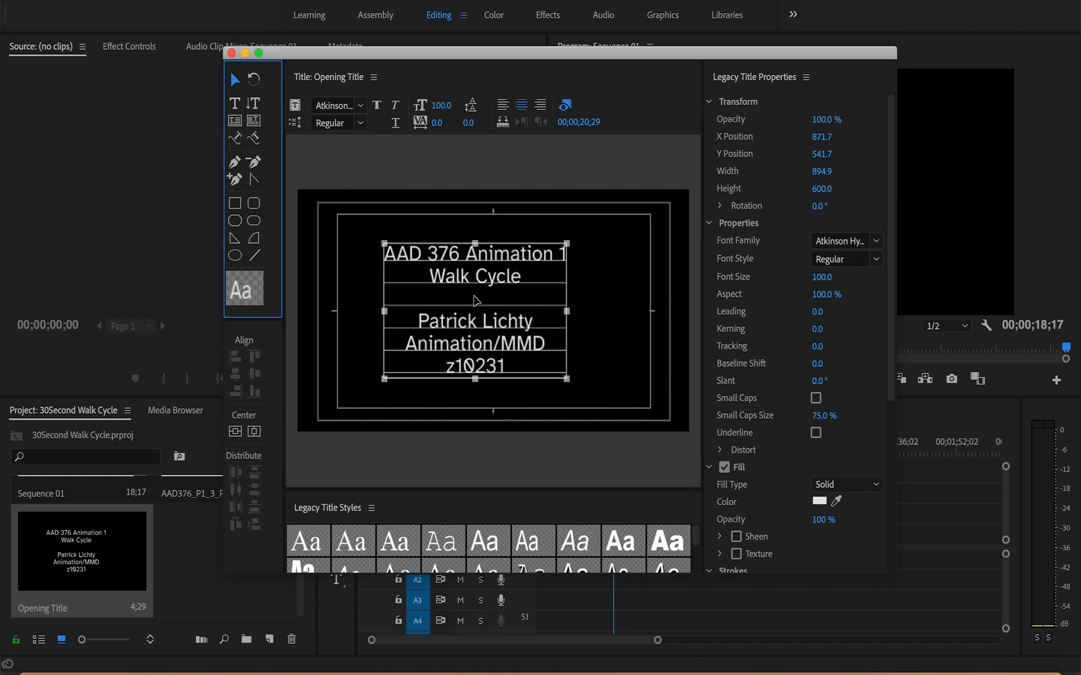
Step: Move the title text block near the frame's centre, about X 949, Y 531, then save and close the title
left_click_drag(485, 280, 497, 271)
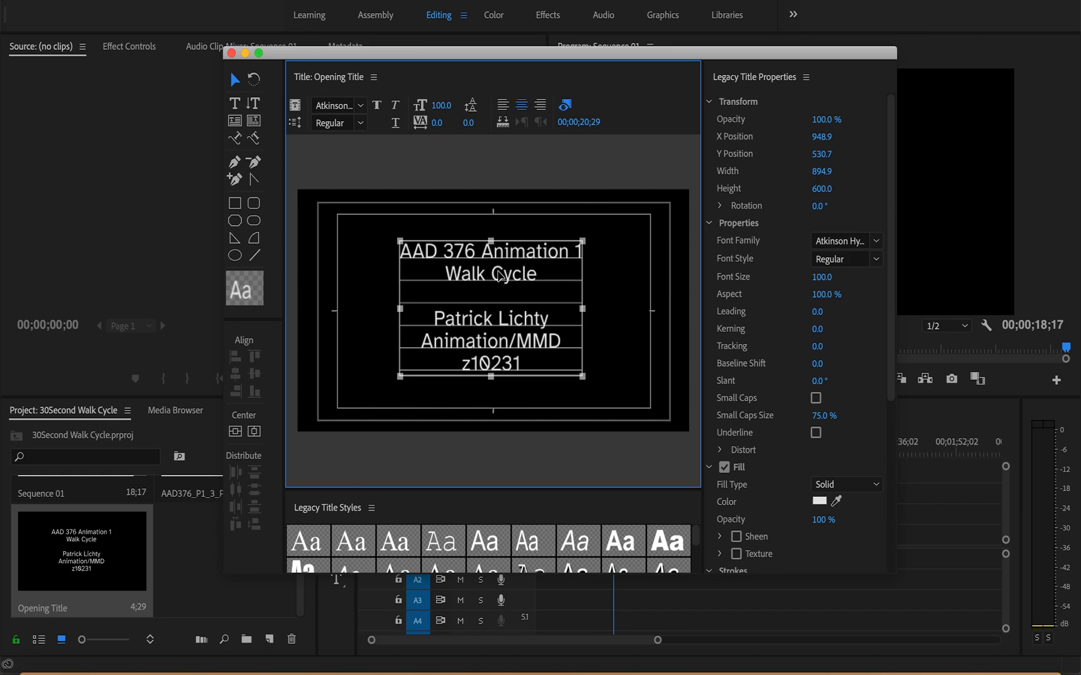
key("super+s")
left_click(231, 54)
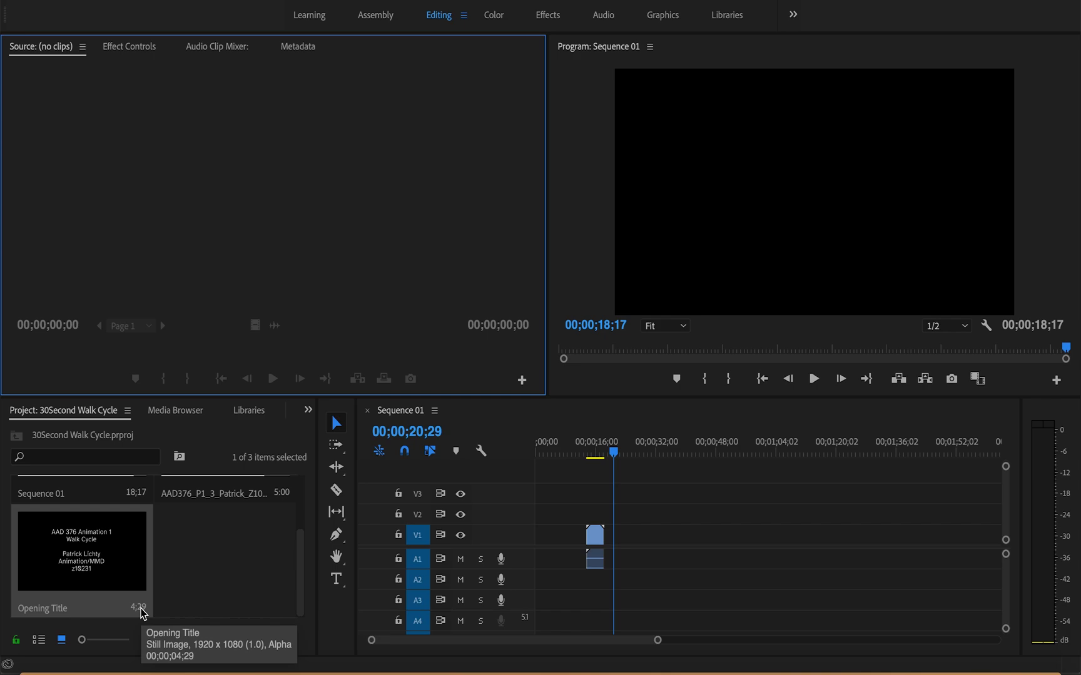
Step: Place Opening Title at the start of track V1 and set the project item's duration to 00;00;03;00
left_click_drag(113, 566, 543, 535)
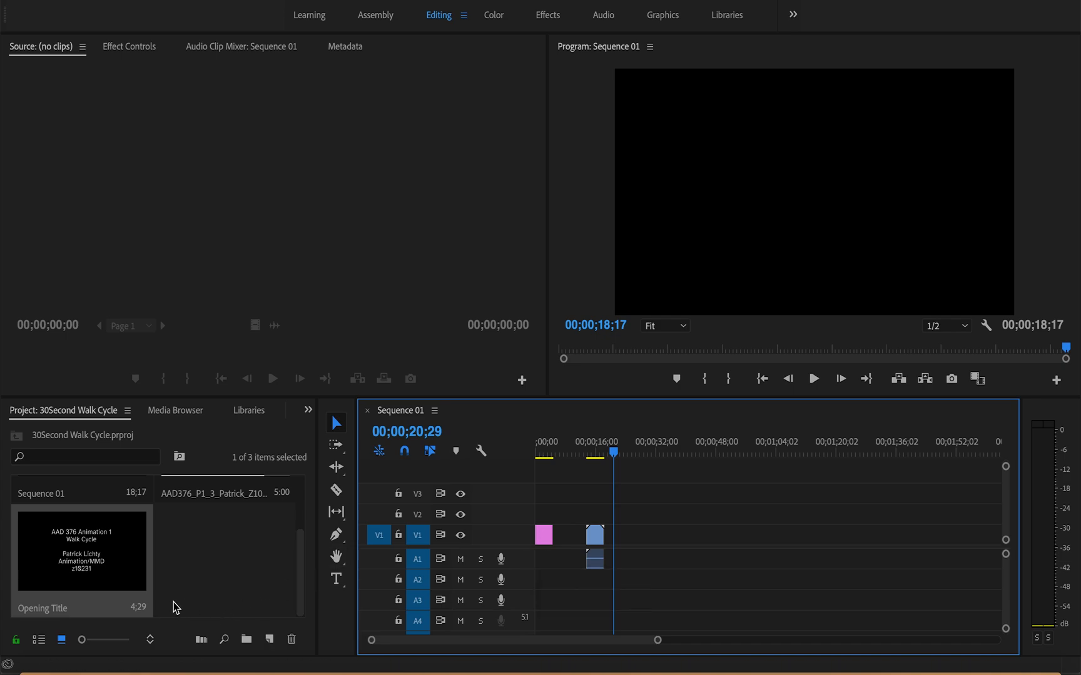
right_click(141, 614)
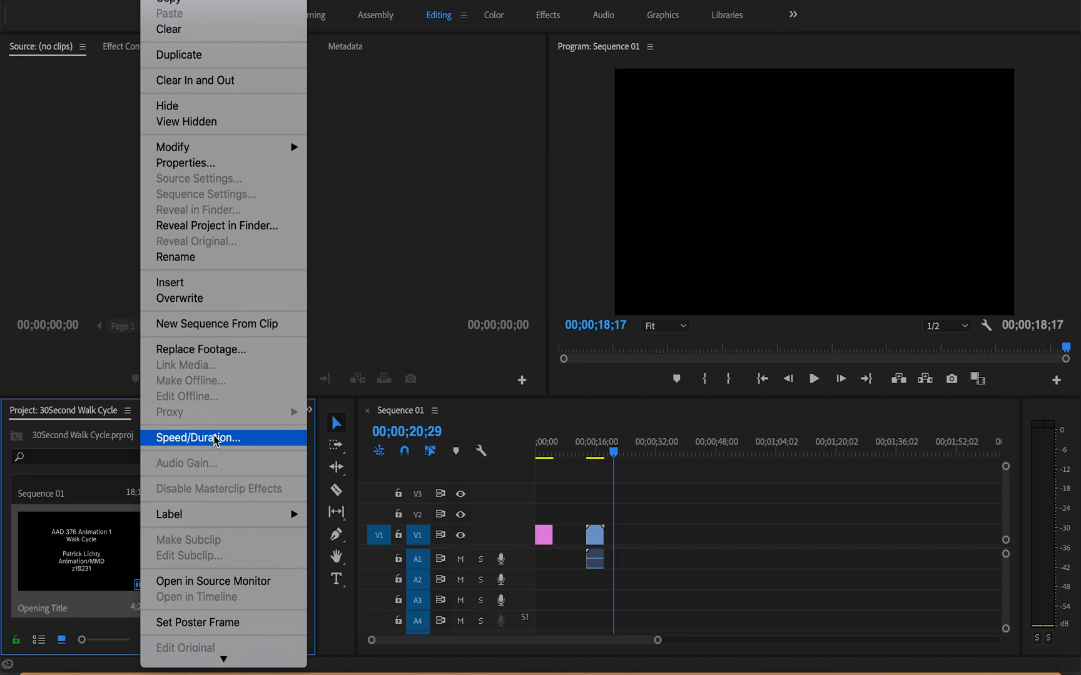
left_click(215, 440)
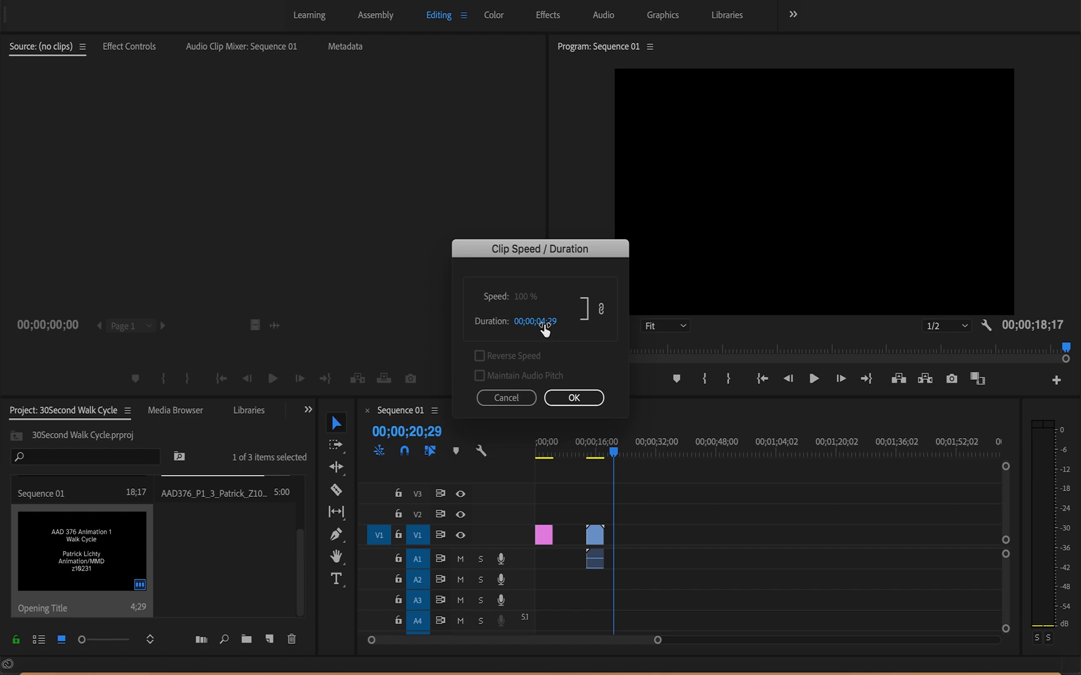
left_click(544, 330)
left_click(546, 324)
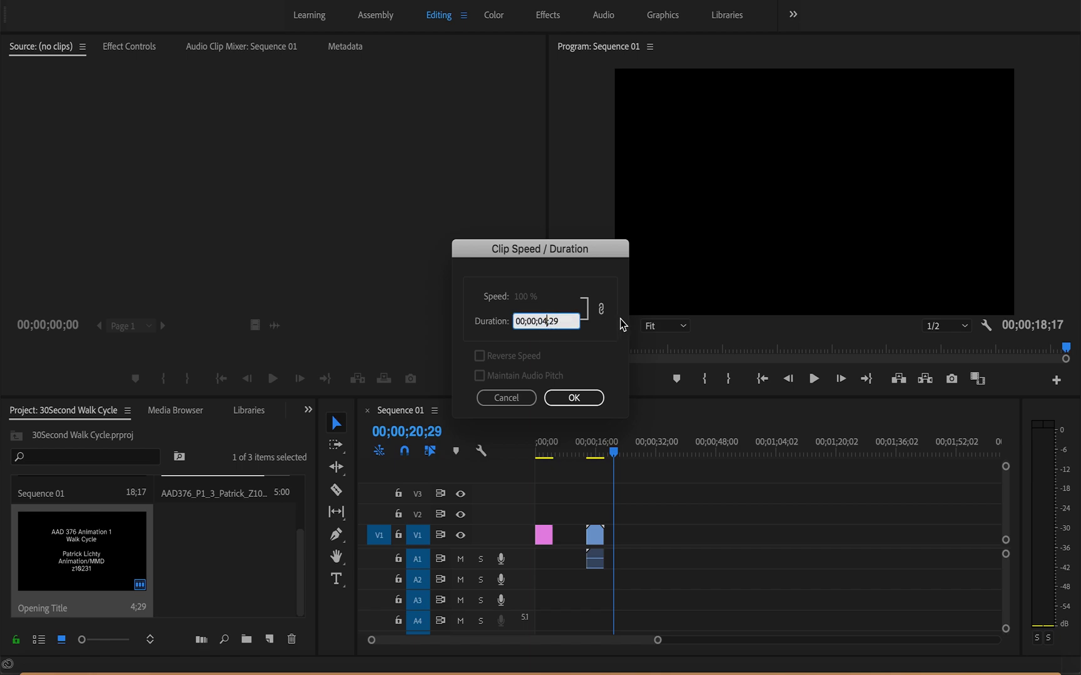
key("BackSpace")
type("3")
key("BackSpace")
type("00")
left_click(577, 398)
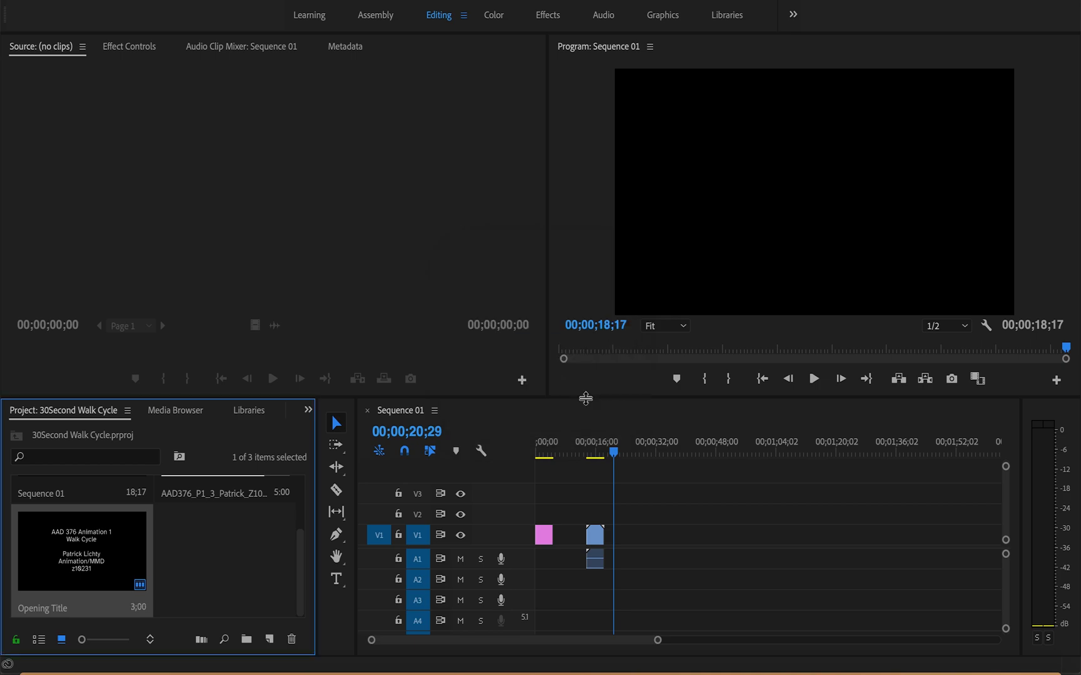
Step: Delete the title clip from V1 and place the 3-second Opening Title at the start of the track instead
left_click(546, 537)
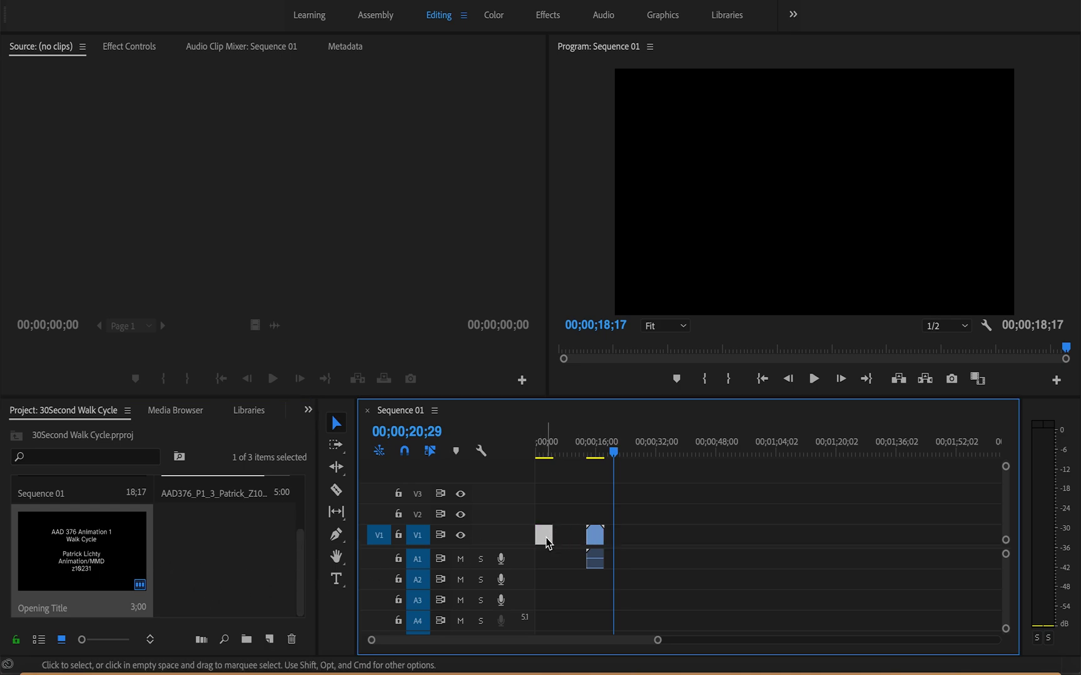
key("Delete")
left_click_drag(77, 599, 536, 553)
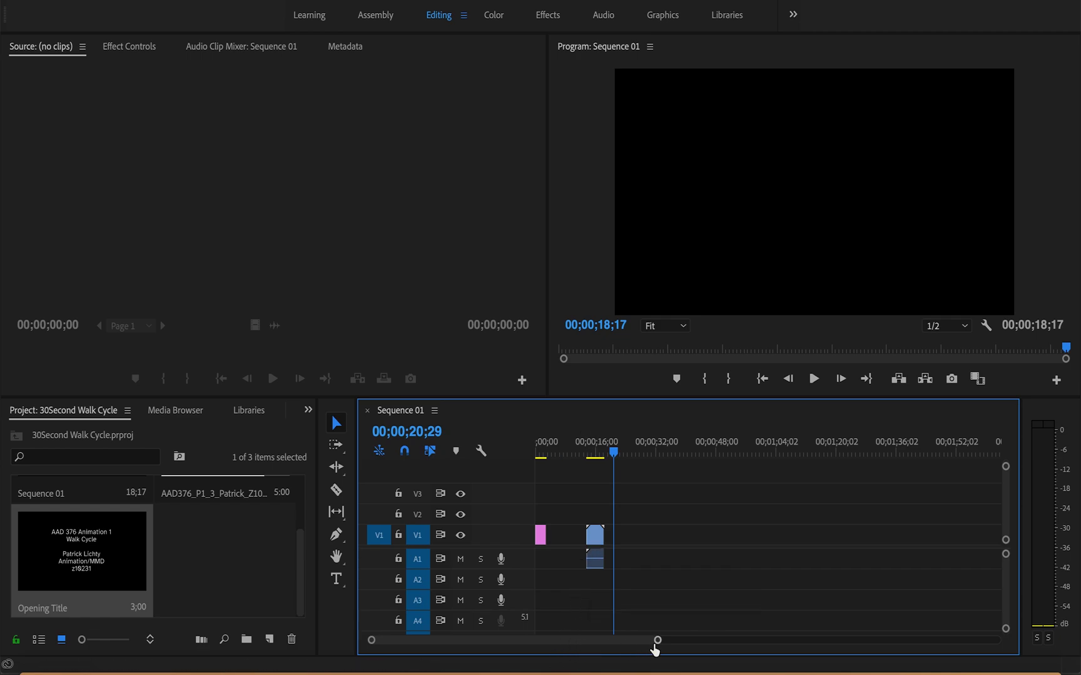
Step: Move the walk cycle clip on V1 and A1 so it starts directly where the opening title ends
left_click_drag(657, 641, 610, 661)
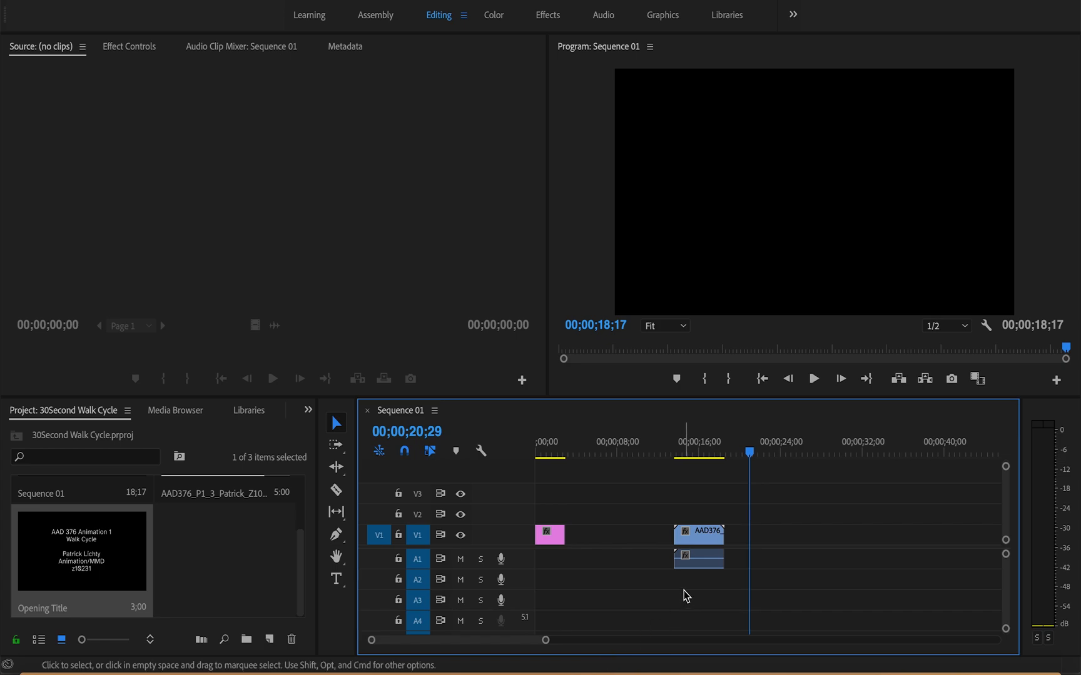
left_click_drag(702, 543, 598, 540)
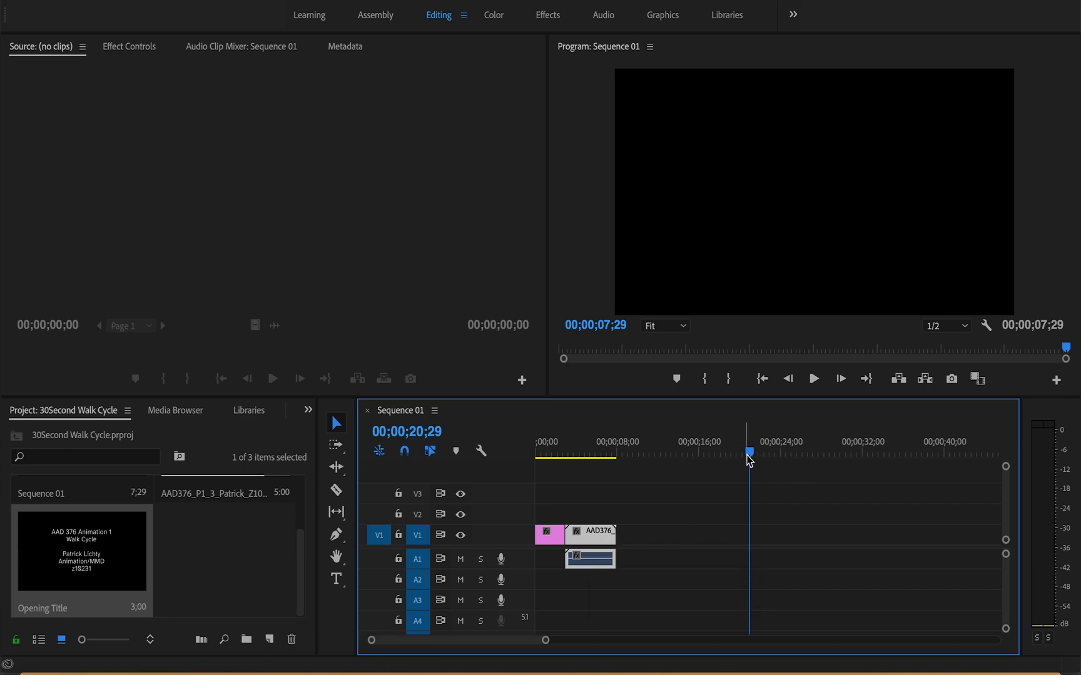
left_click_drag(749, 461, 633, 455)
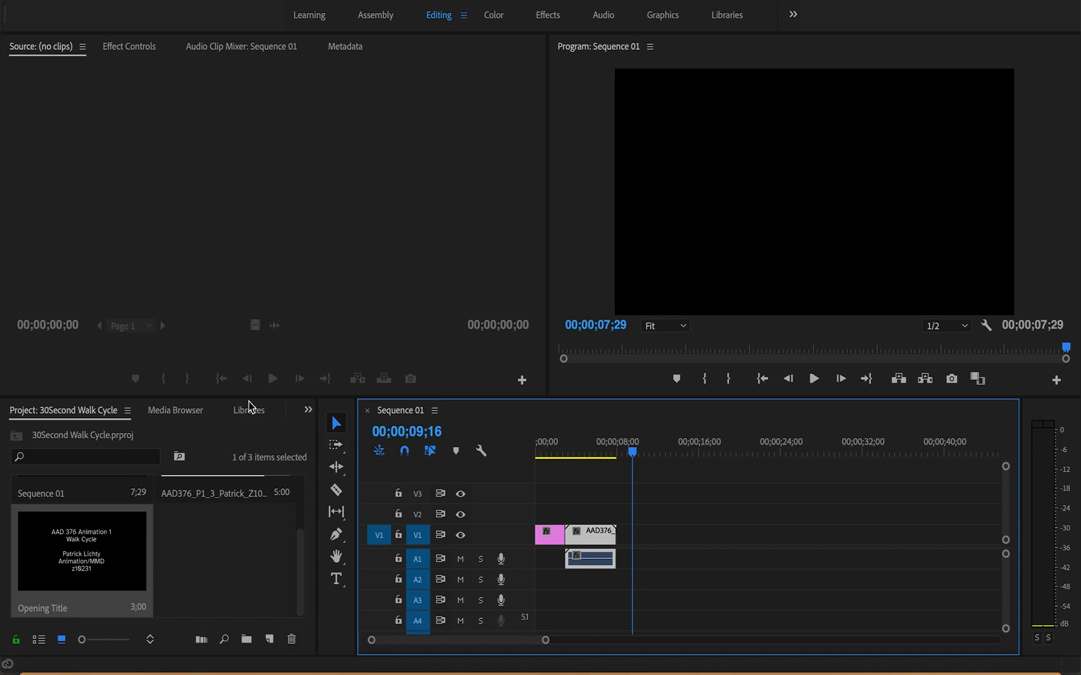
Step: Apply the Cross Dissolve video transition to the start of the walk cycle clip, at its cut with the opening title
left_click(307, 410)
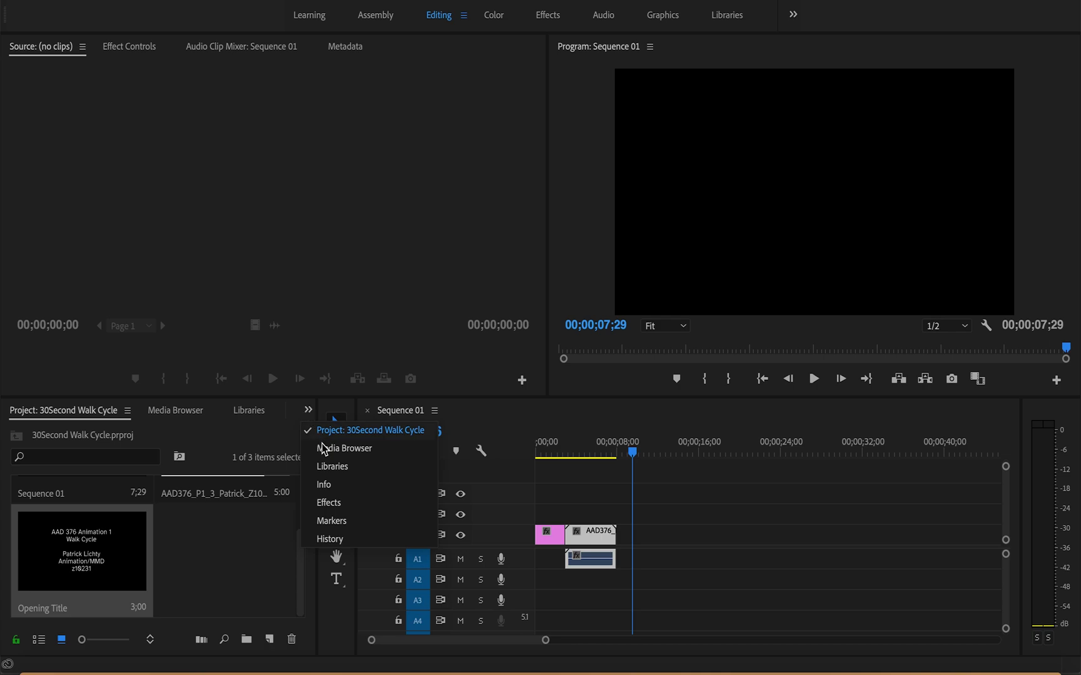
left_click(334, 504)
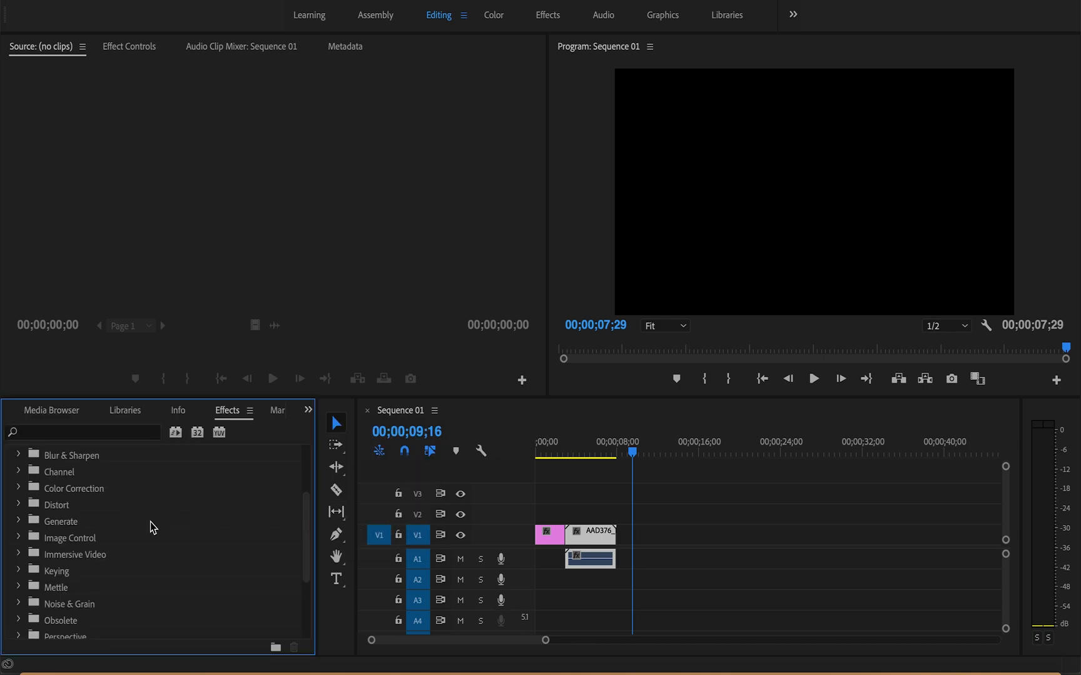
scroll(111, 562, "down", 3)
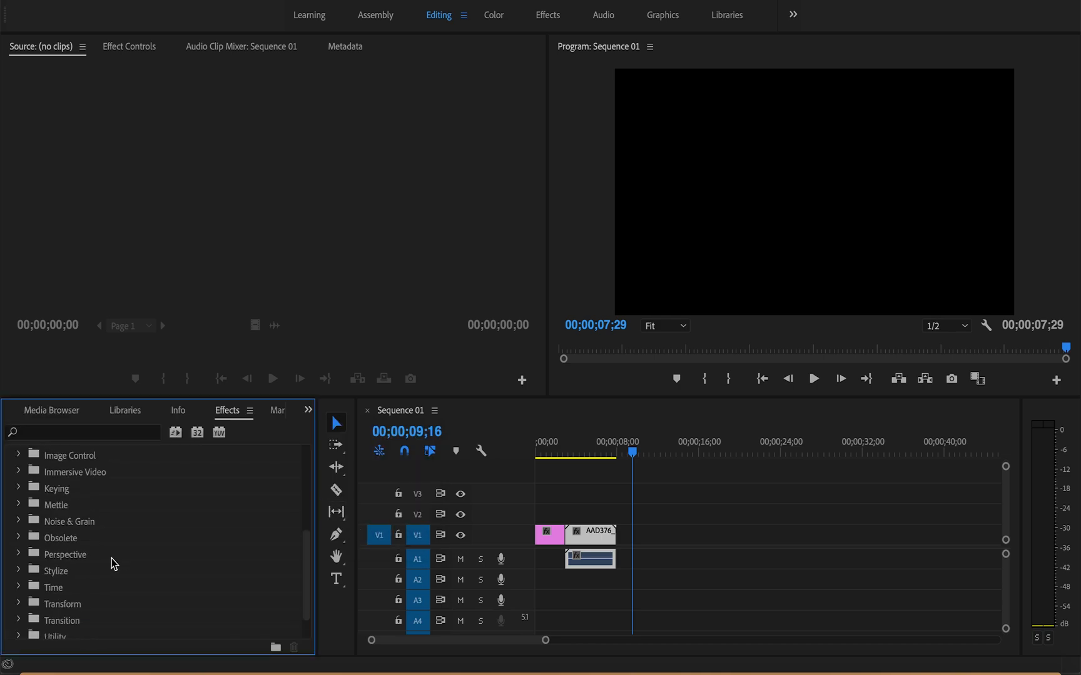
scroll(111, 562, "up", 5)
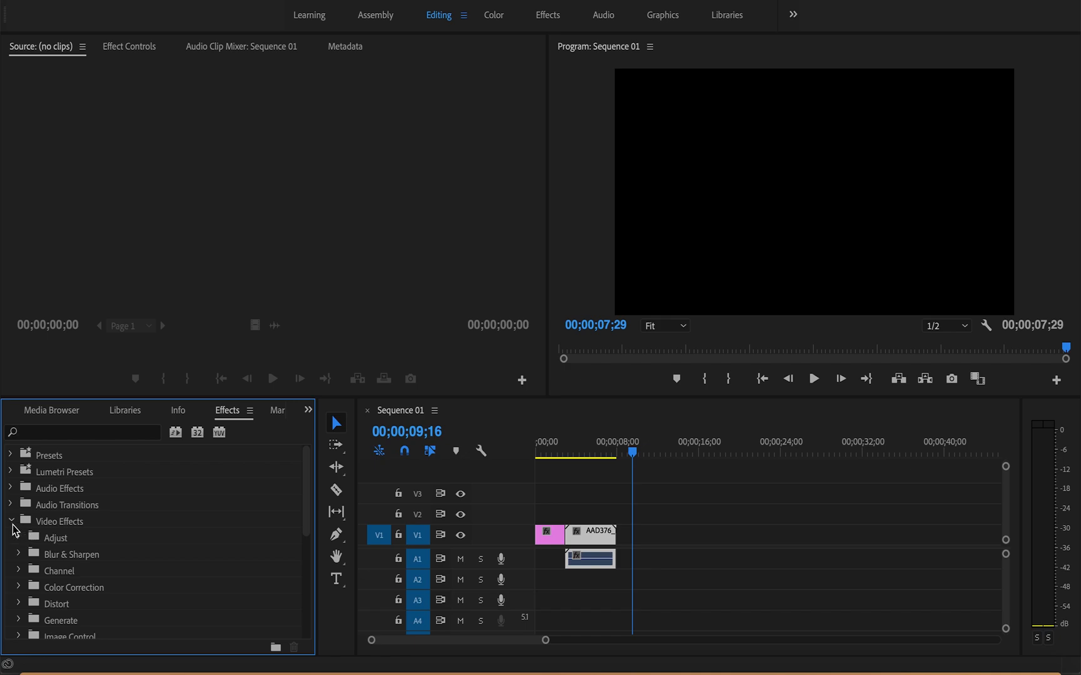
left_click(11, 523)
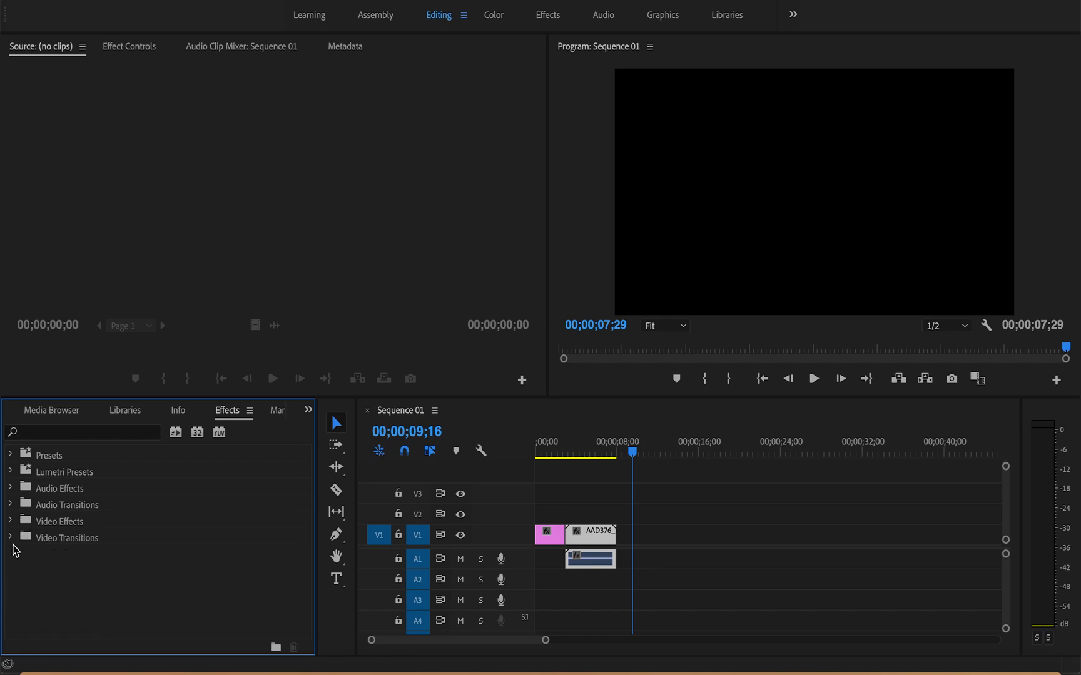
left_click(11, 538)
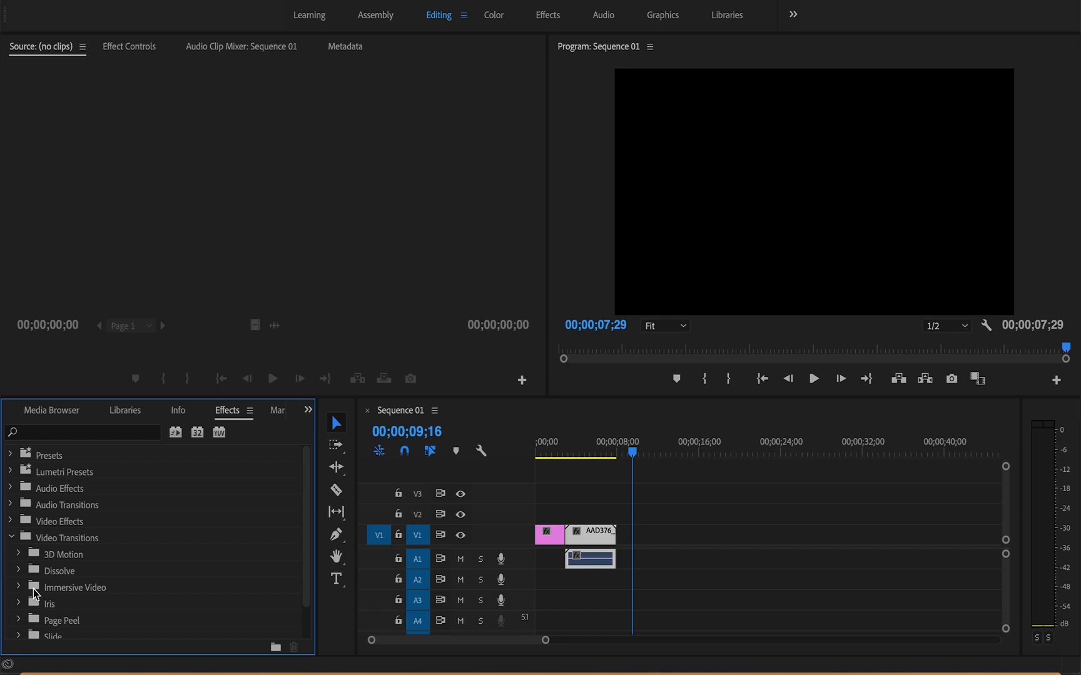
left_click(20, 571)
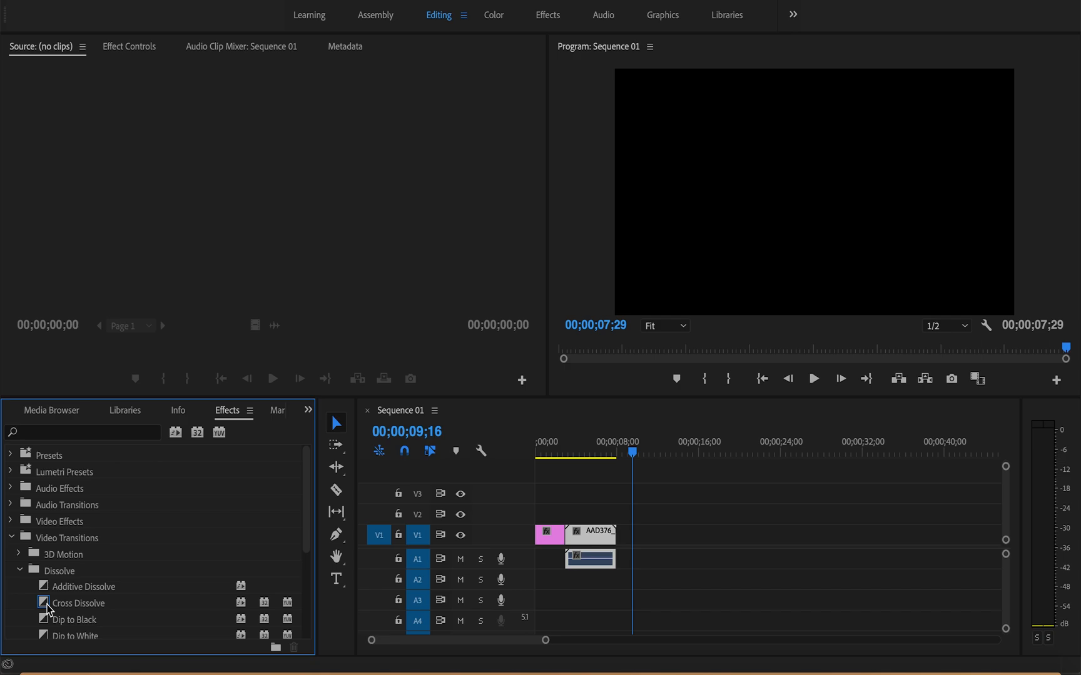
left_click_drag(45, 608, 565, 542)
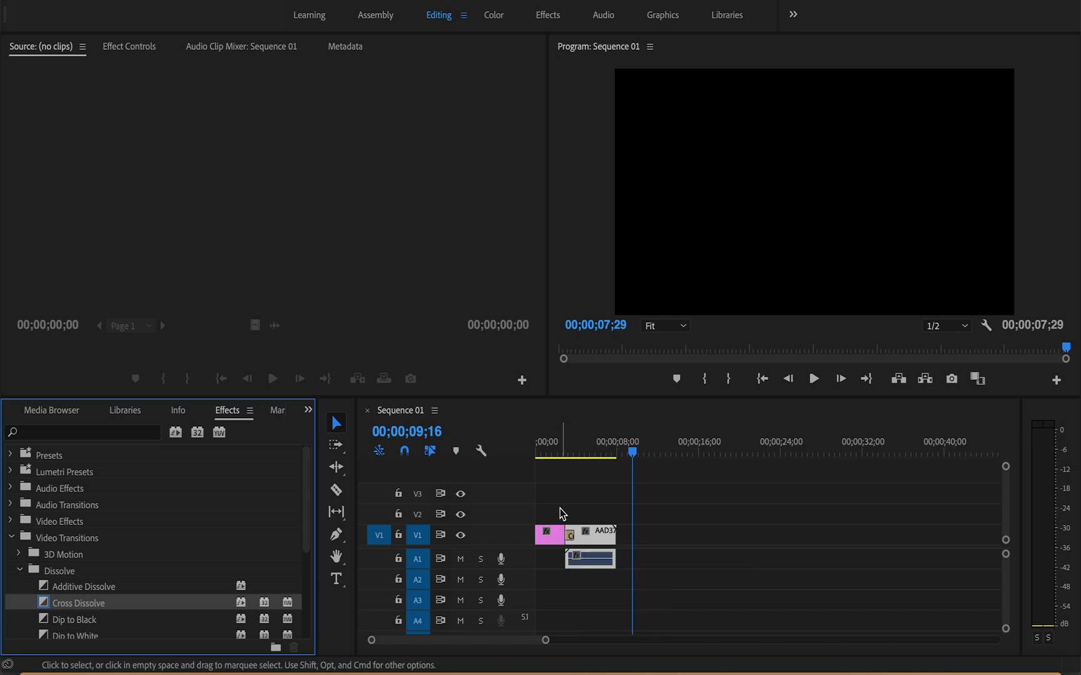
Step: Trim the walk cycle clip's end back to 00;00;04;00 and extend it again to about 00;00;04;13
left_click(541, 454)
left_click_drag(542, 455, 497, 459)
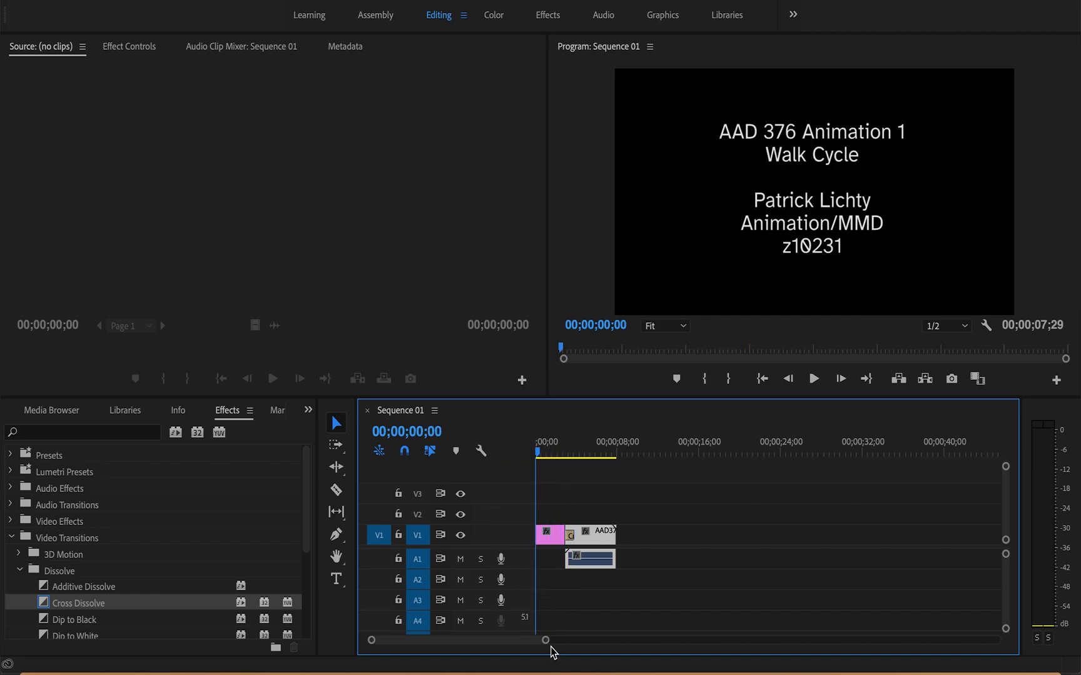
left_click_drag(547, 642, 518, 639)
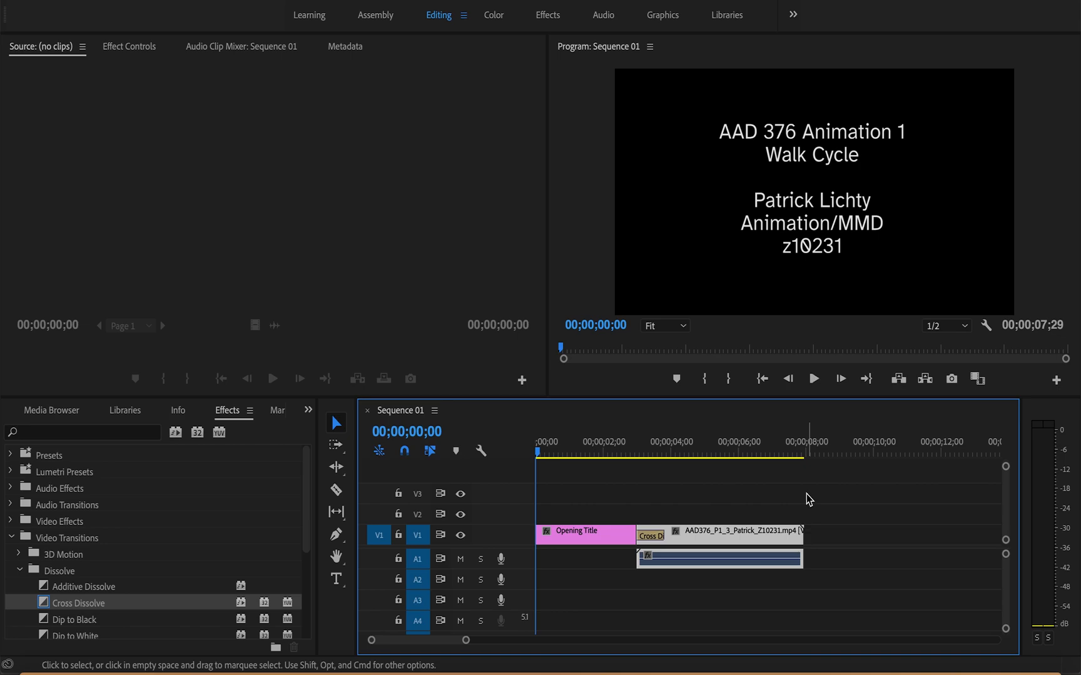
left_click_drag(798, 459, 674, 480)
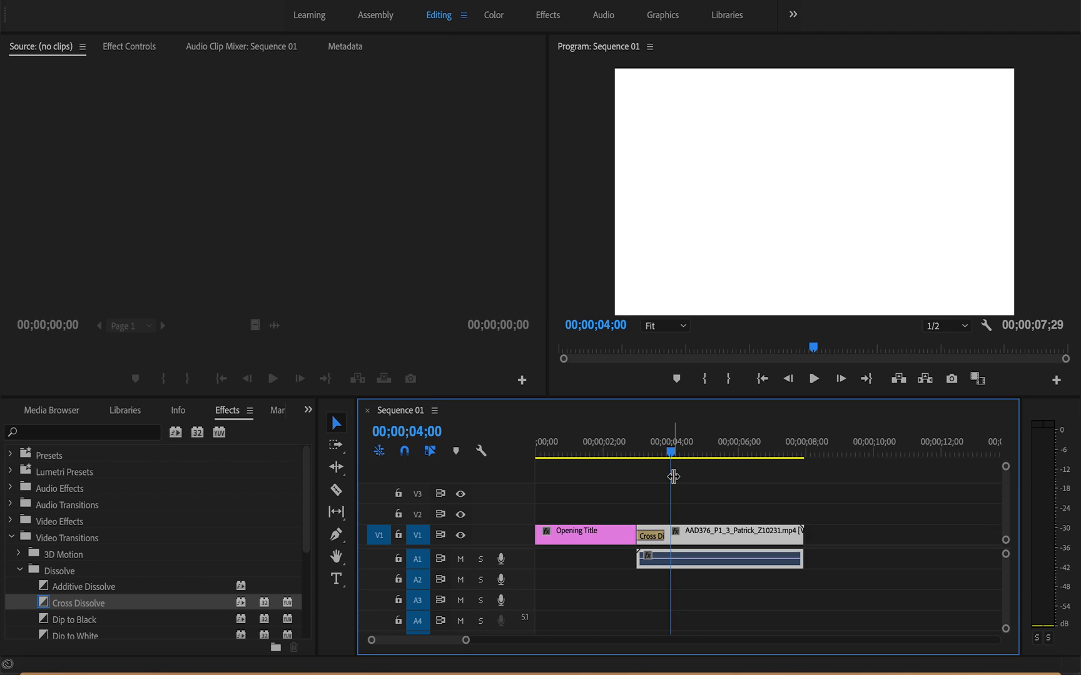
left_click(800, 539)
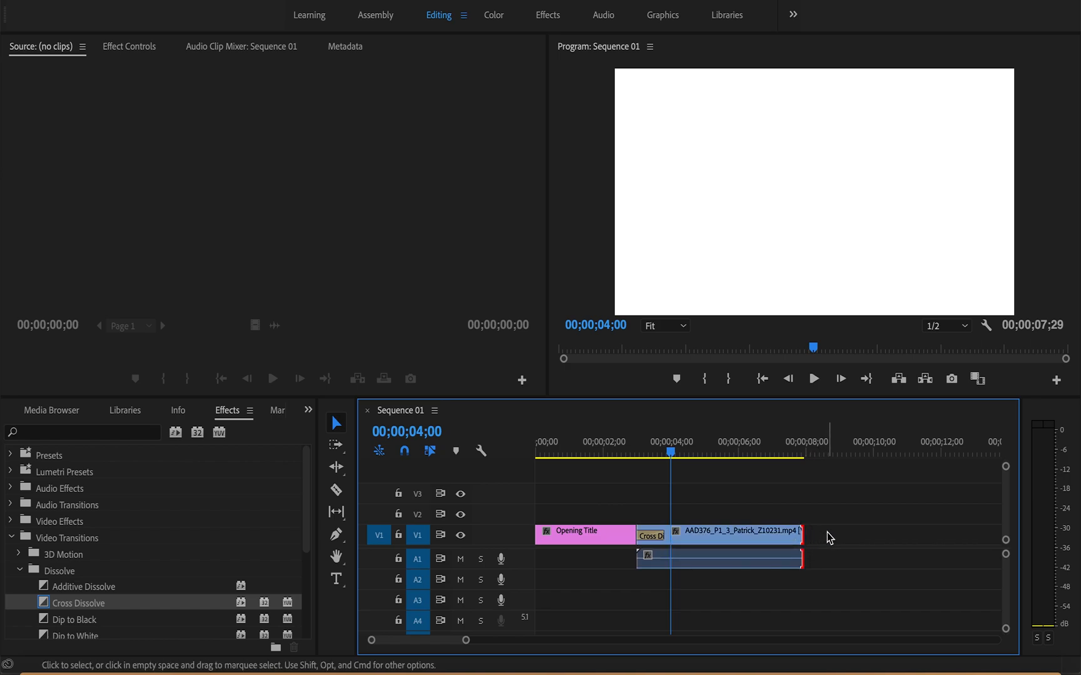
left_click_drag(797, 536, 668, 553)
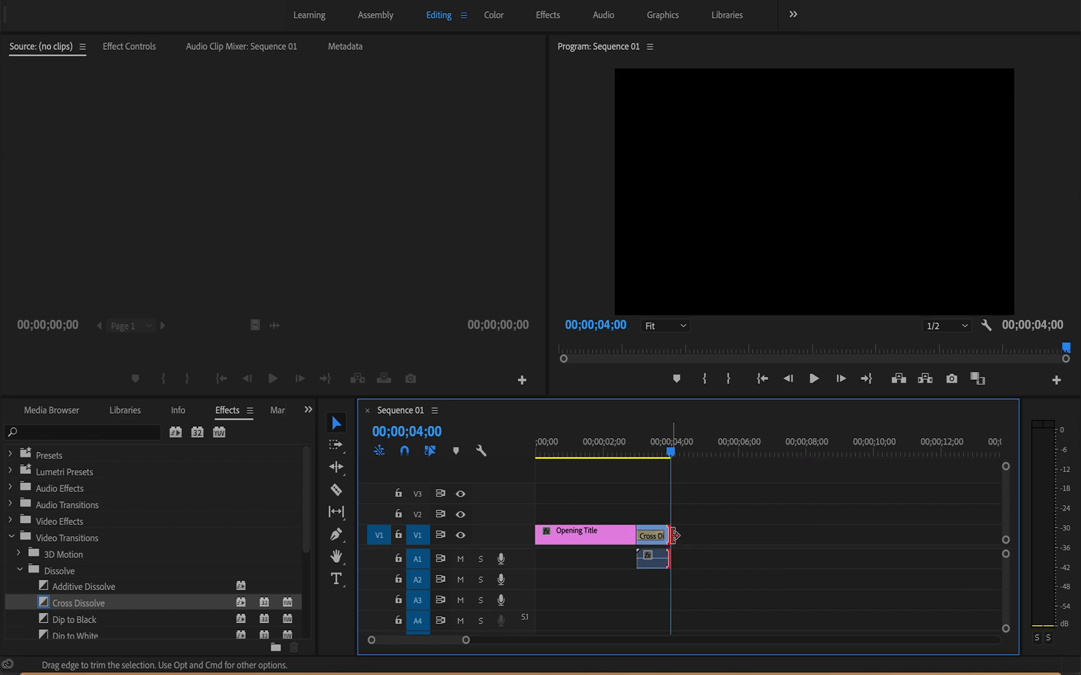
mouse_move(671, 459)
left_mouse_down()
mouse_move(652, 457)
mouse_move(672, 458)
mouse_move(660, 459)
left_mouse_up()
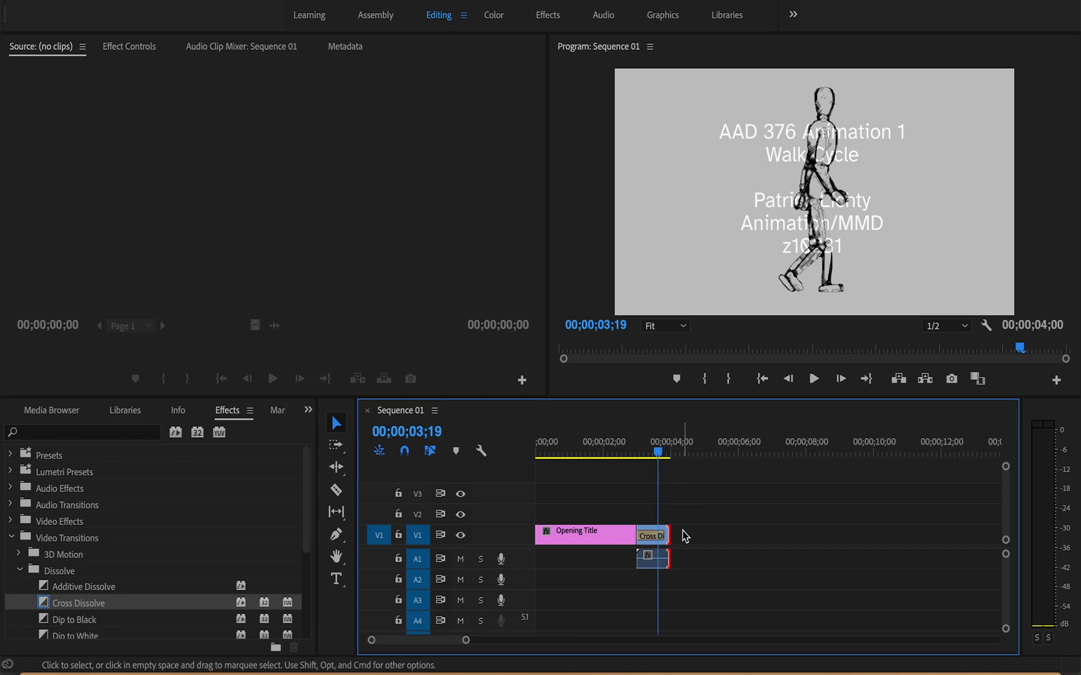
left_click_drag(668, 536, 679, 536)
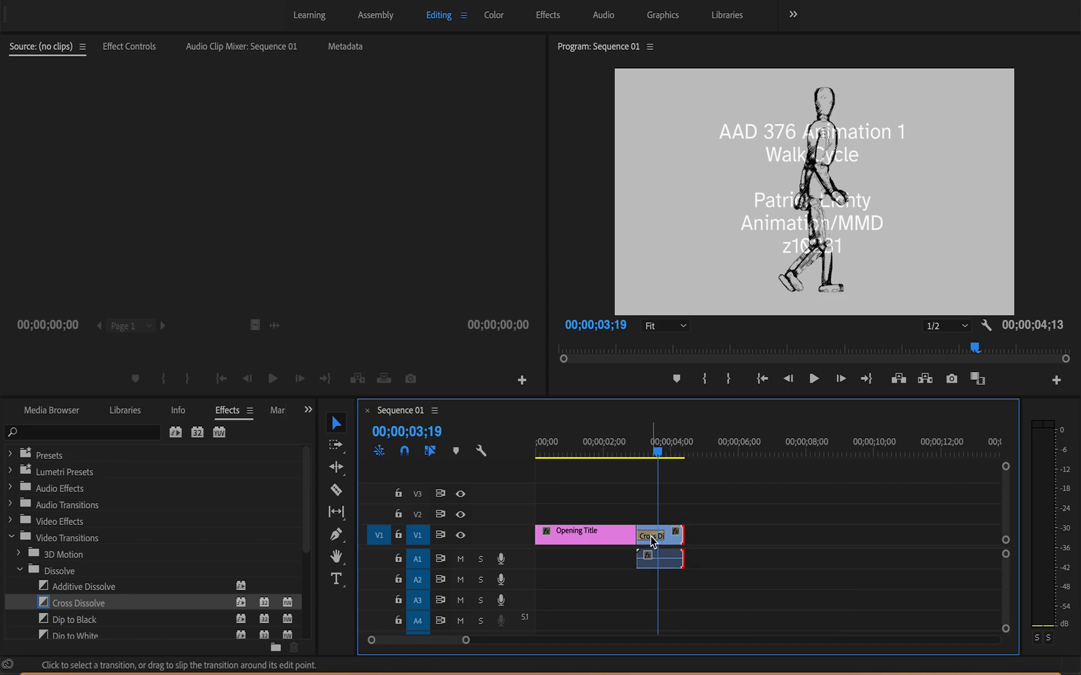
Step: Shorten the duration of the Cross Dissolve between the opening title and the walk cycle clip
right_click(651, 542)
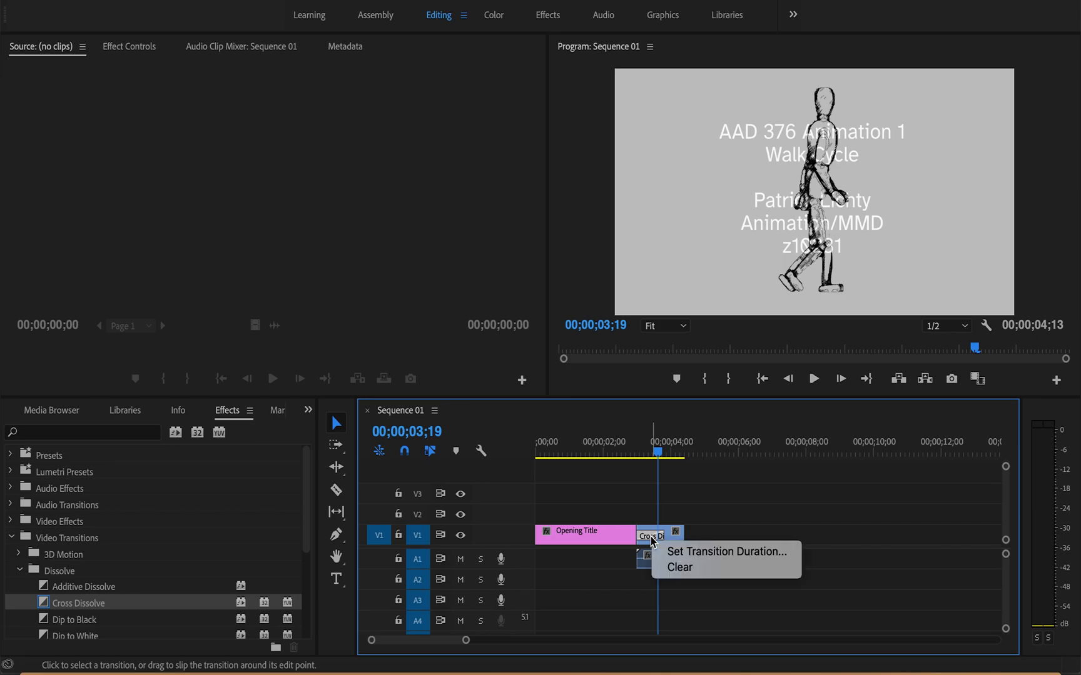
left_click(698, 552)
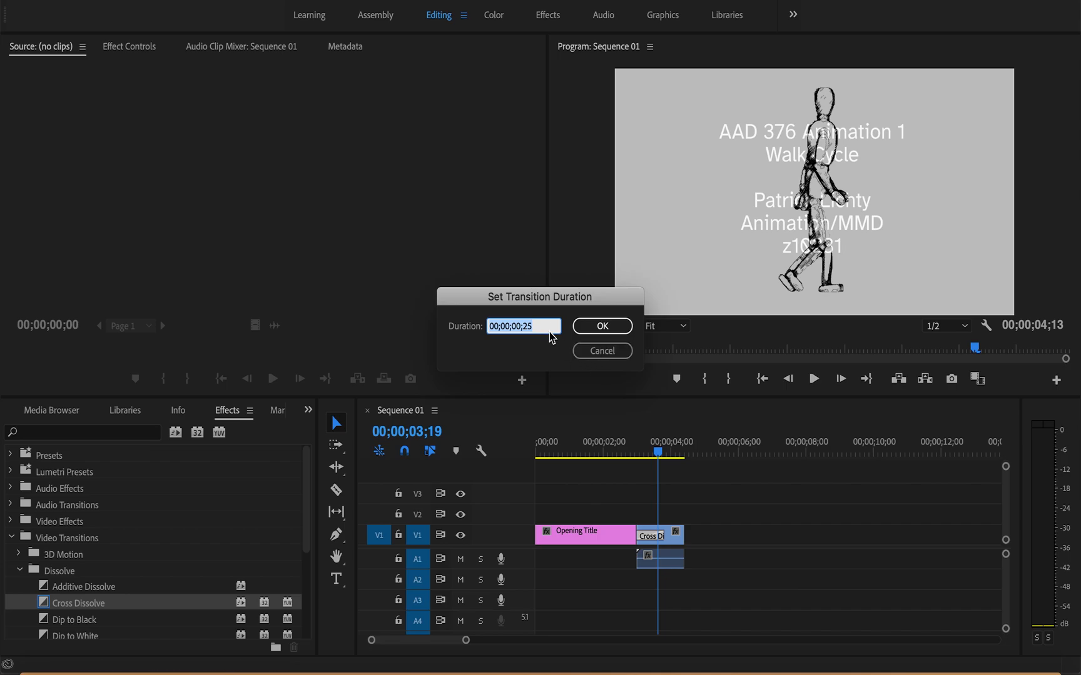
left_click(533, 328)
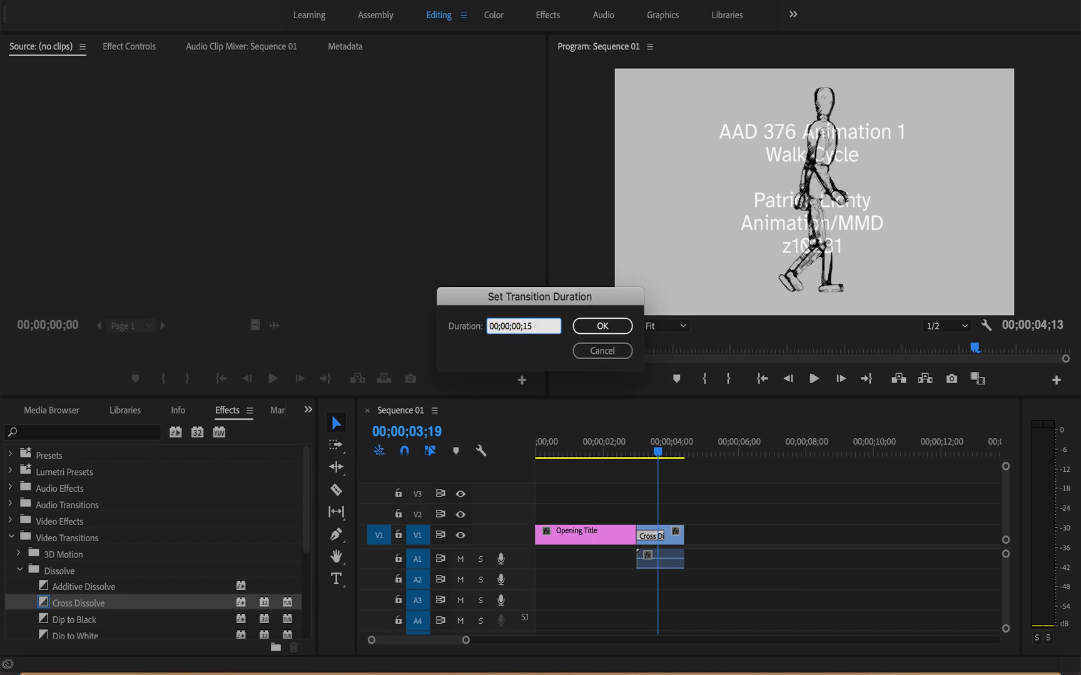
key("Return")
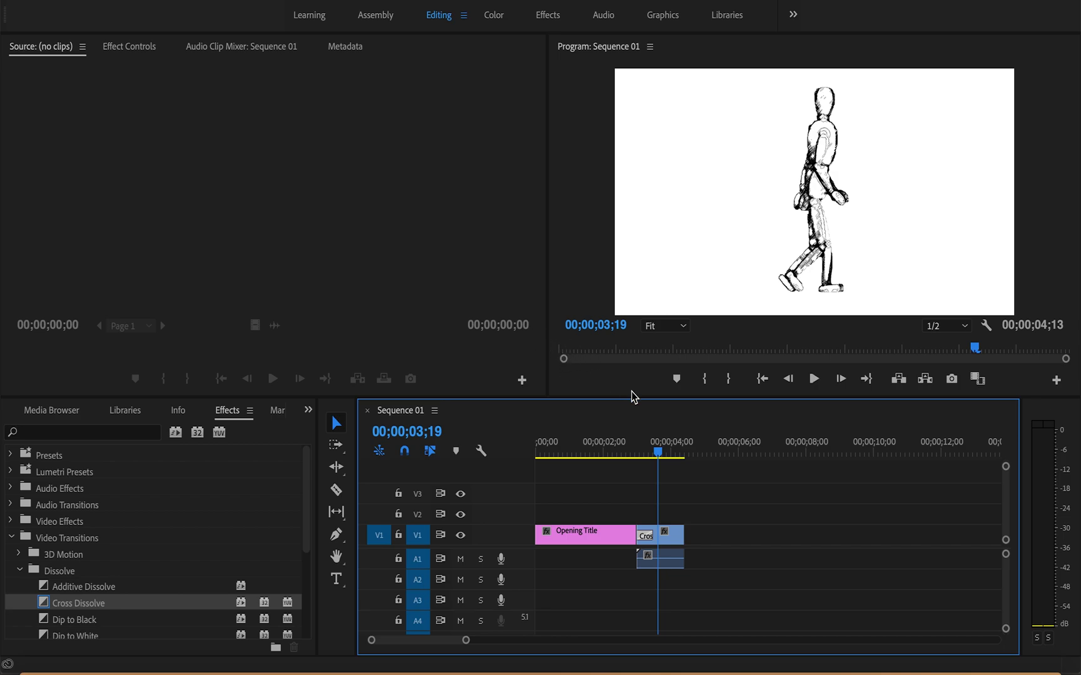
Step: Split the walk cycle clip and its audio at 00;00;04;00 with the Razor tool
left_click(660, 456)
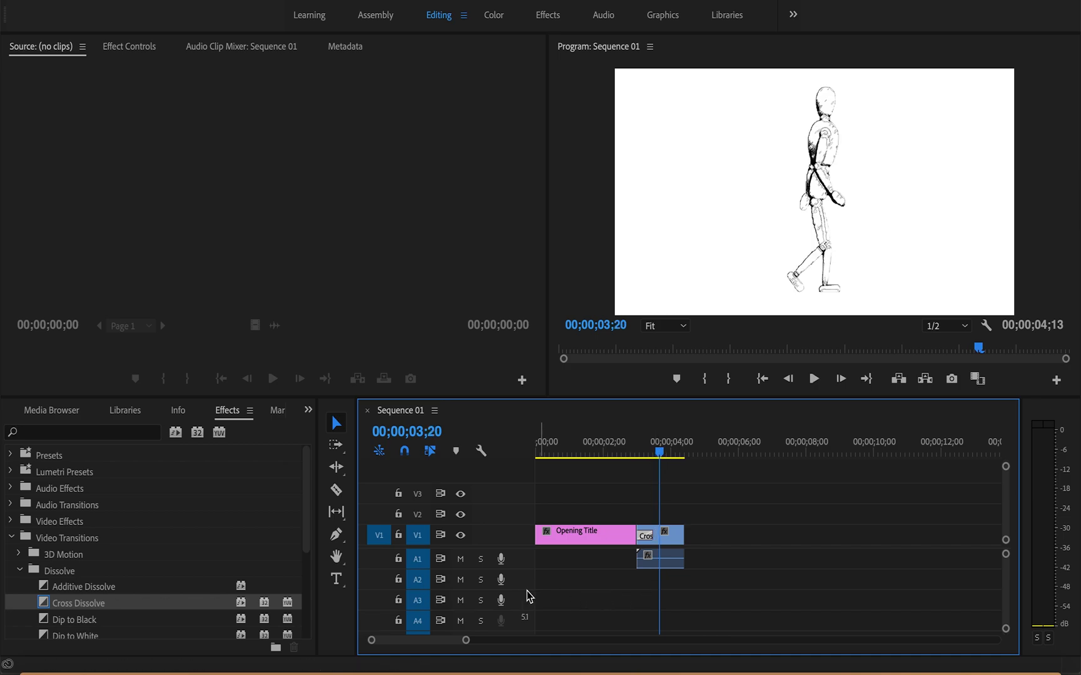
left_click_drag(466, 641, 449, 642)
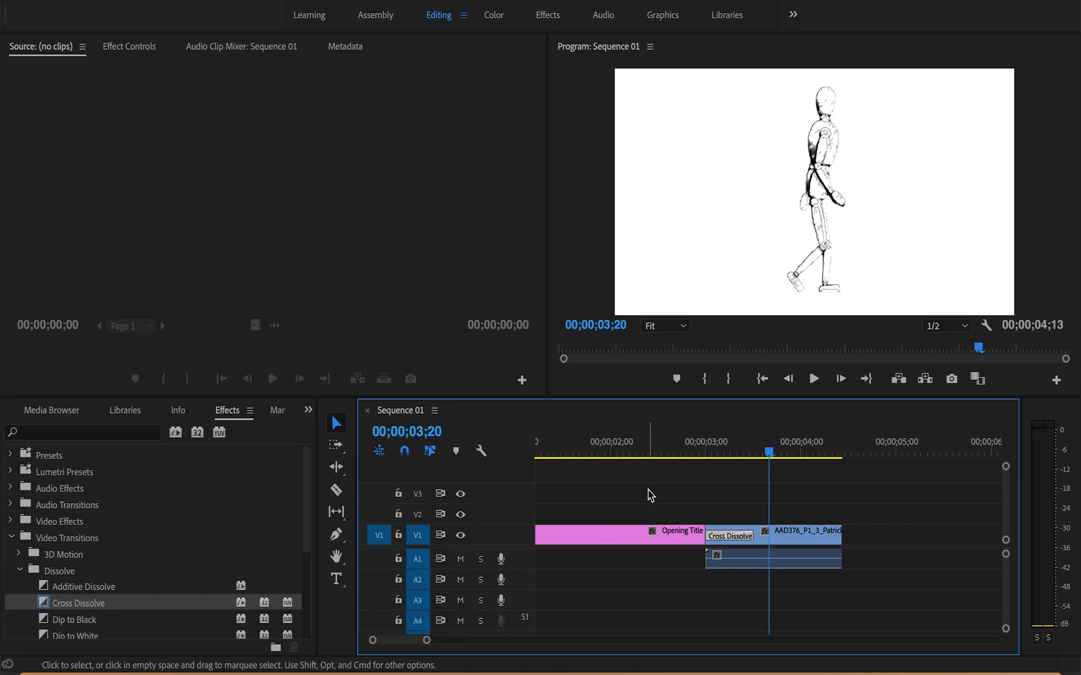
left_click_drag(772, 457, 804, 456)
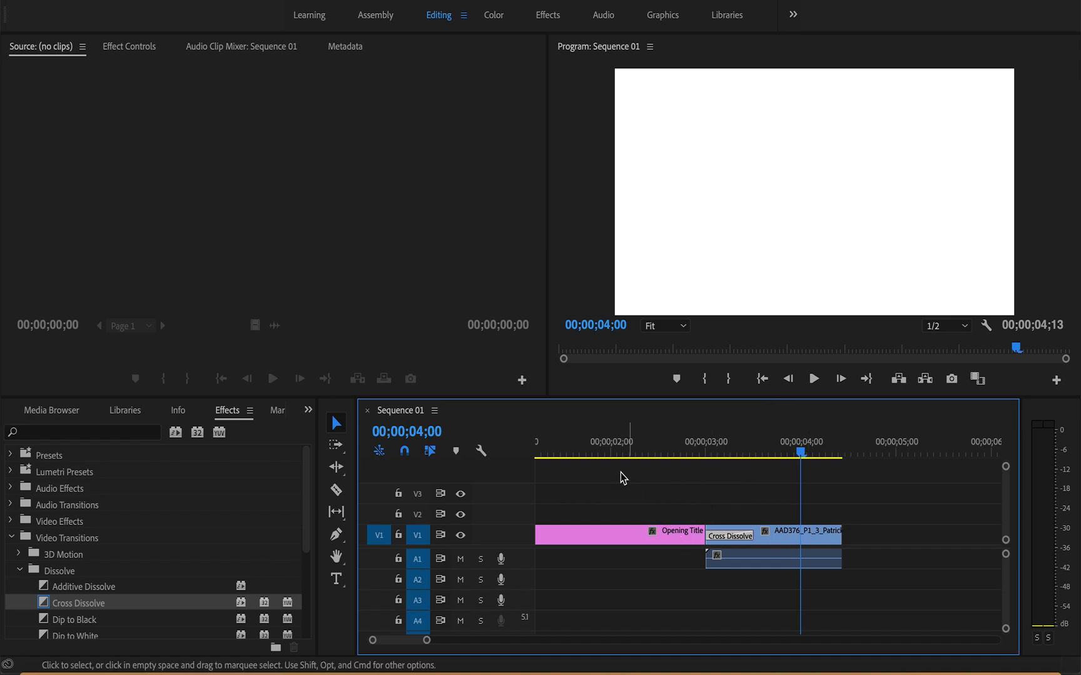
left_click(337, 494)
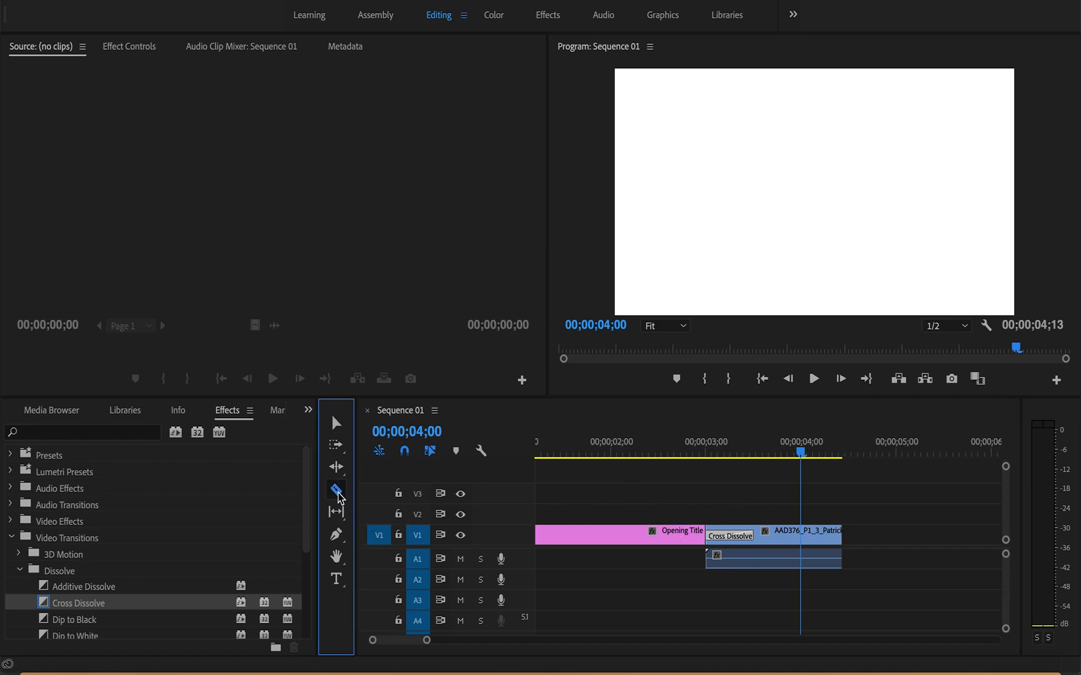
left_click(804, 538)
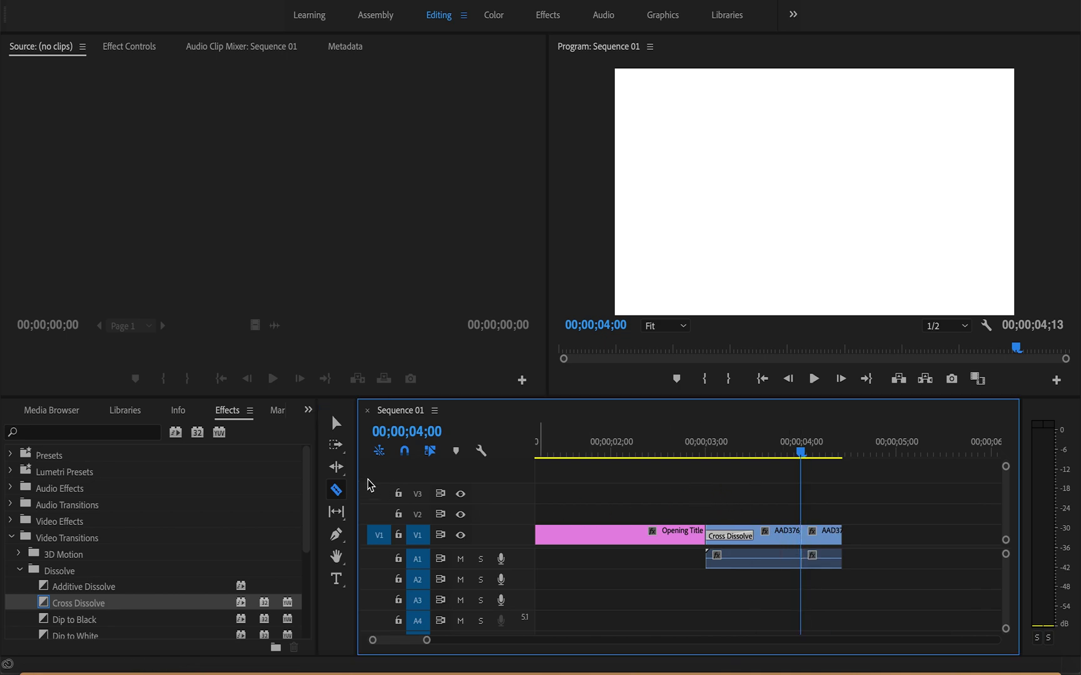
Step: Delete the leftover walk cycle segment after 00;00;04;00 and scrub the playhead across the remaining clip's end
left_click(333, 426)
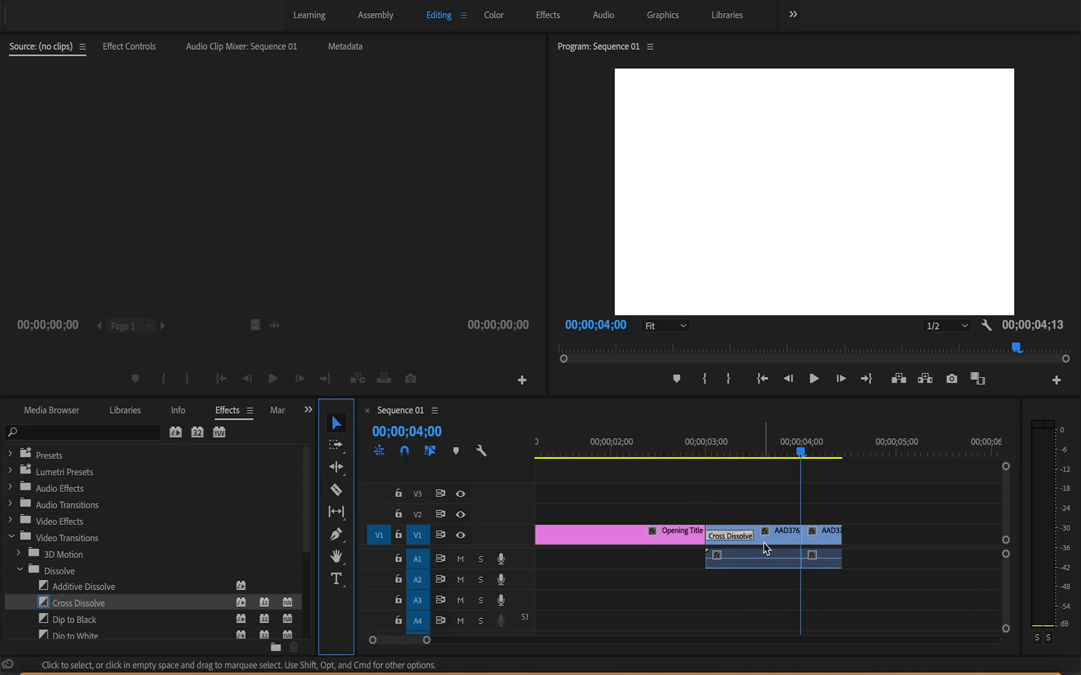
left_click(824, 540)
key("Delete")
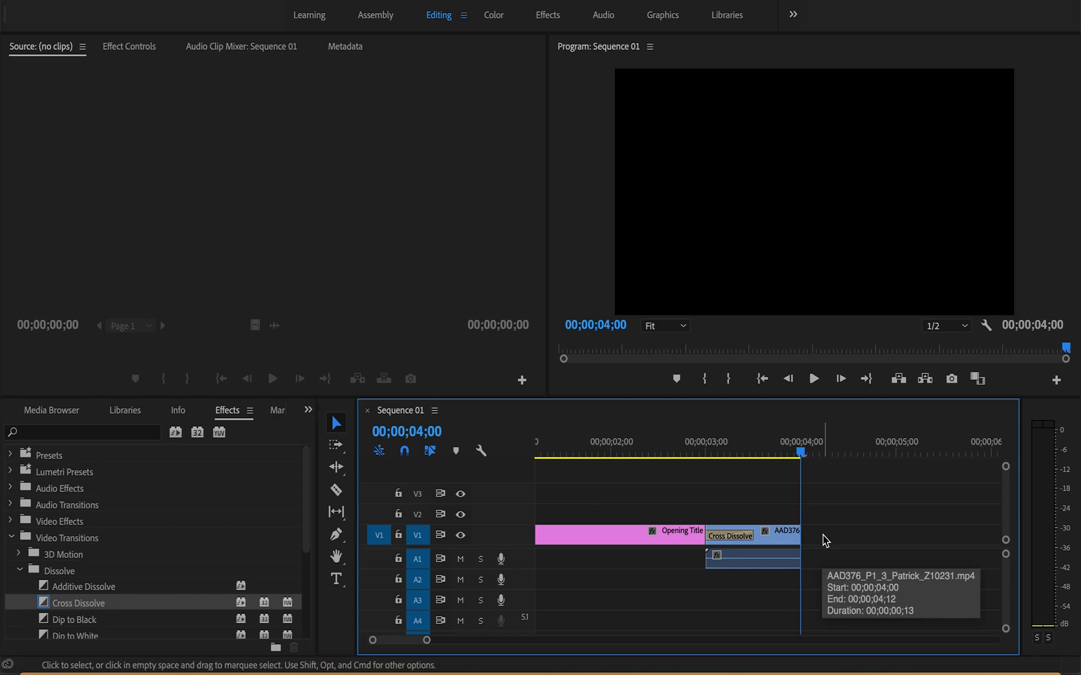
mouse_move(803, 456)
left_mouse_down()
mouse_move(736, 456)
mouse_move(784, 458)
left_mouse_up()
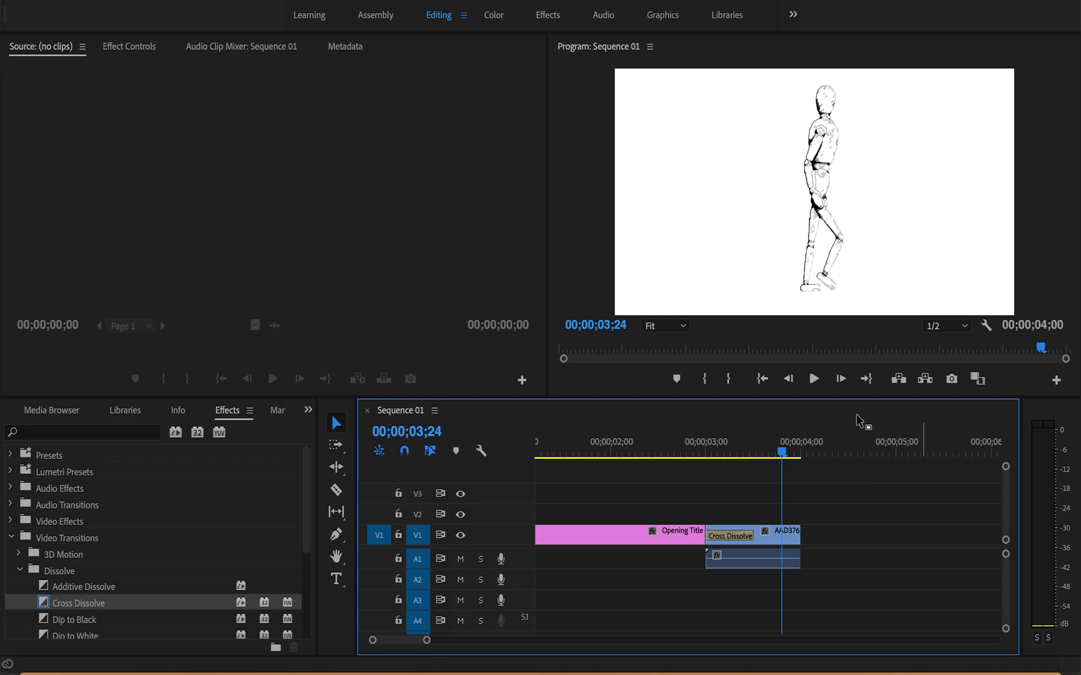
left_click_drag(788, 462, 820, 467)
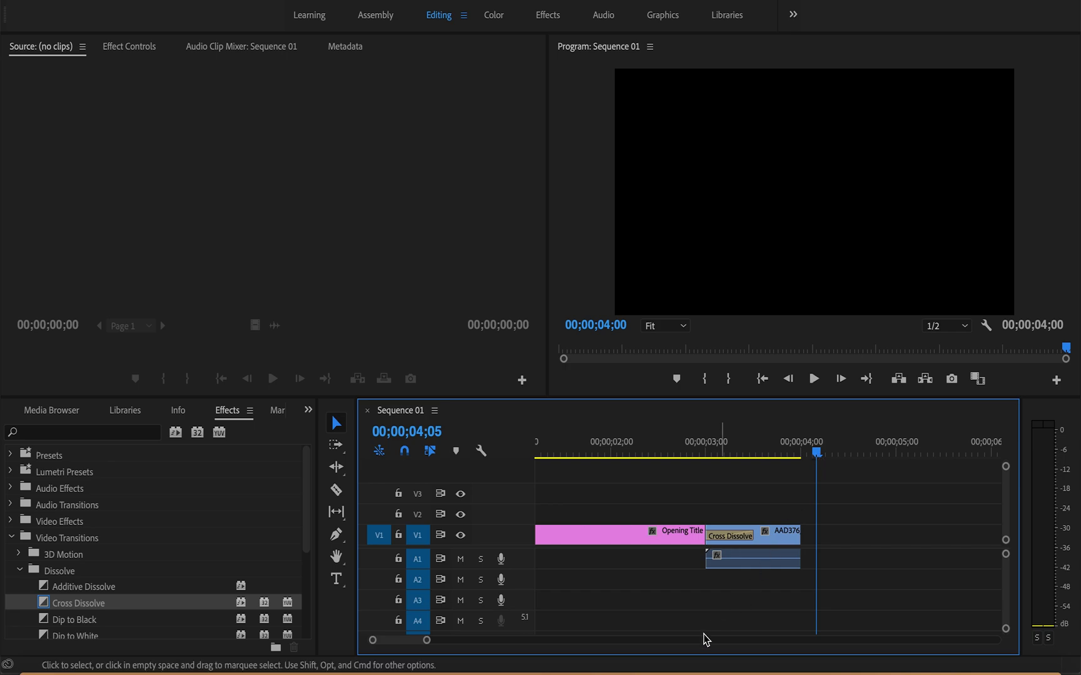
Step: Show the effect controls of the trimmed walk cycle clip and move the playhead to 00;00;03;18
left_click_drag(426, 646, 474, 651)
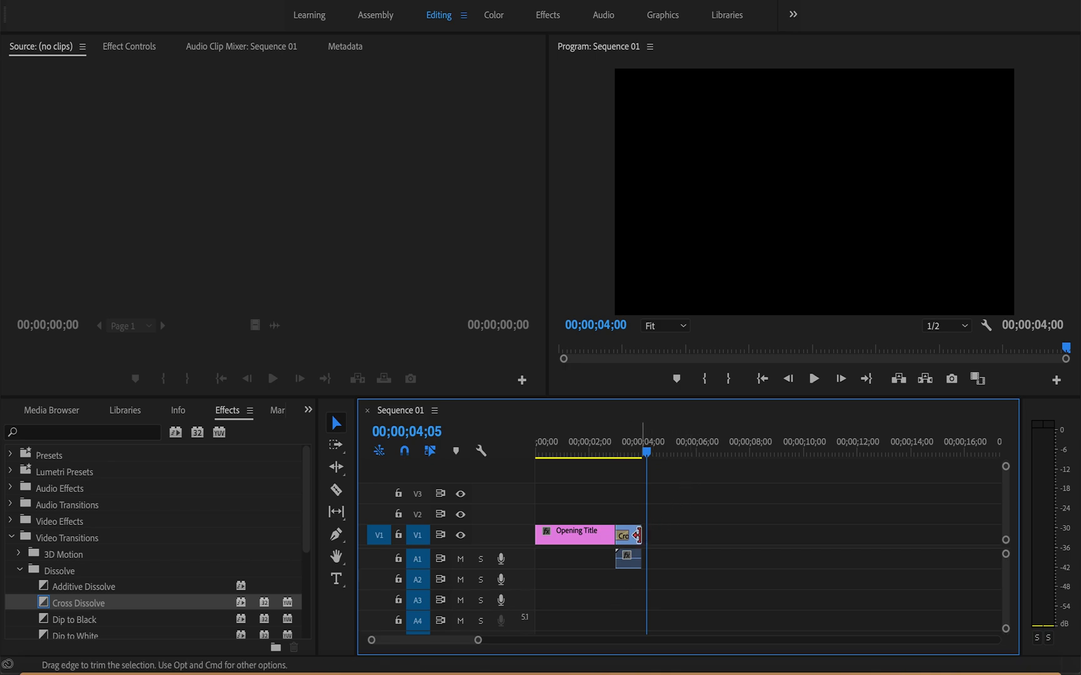
left_click(637, 558)
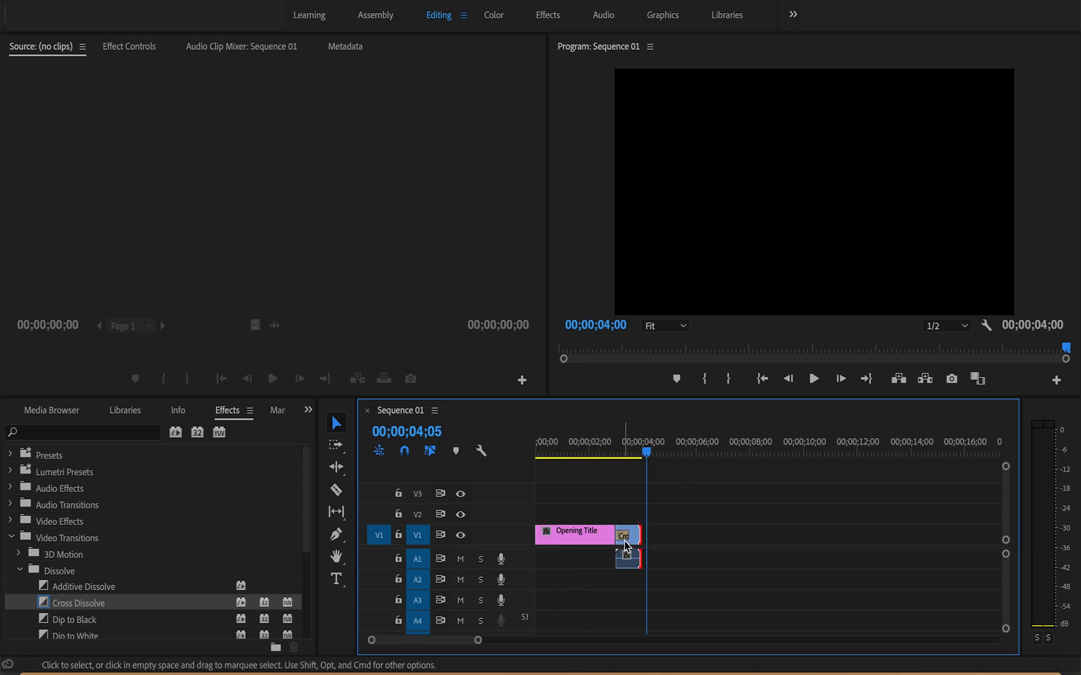
left_click(633, 539)
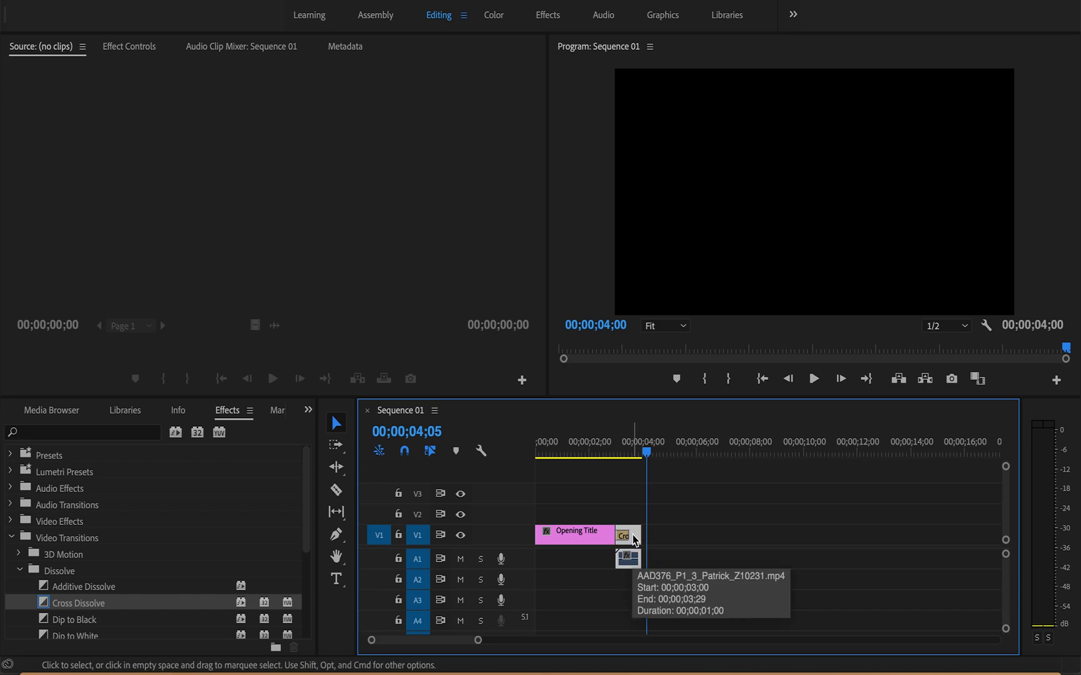
left_click(128, 47)
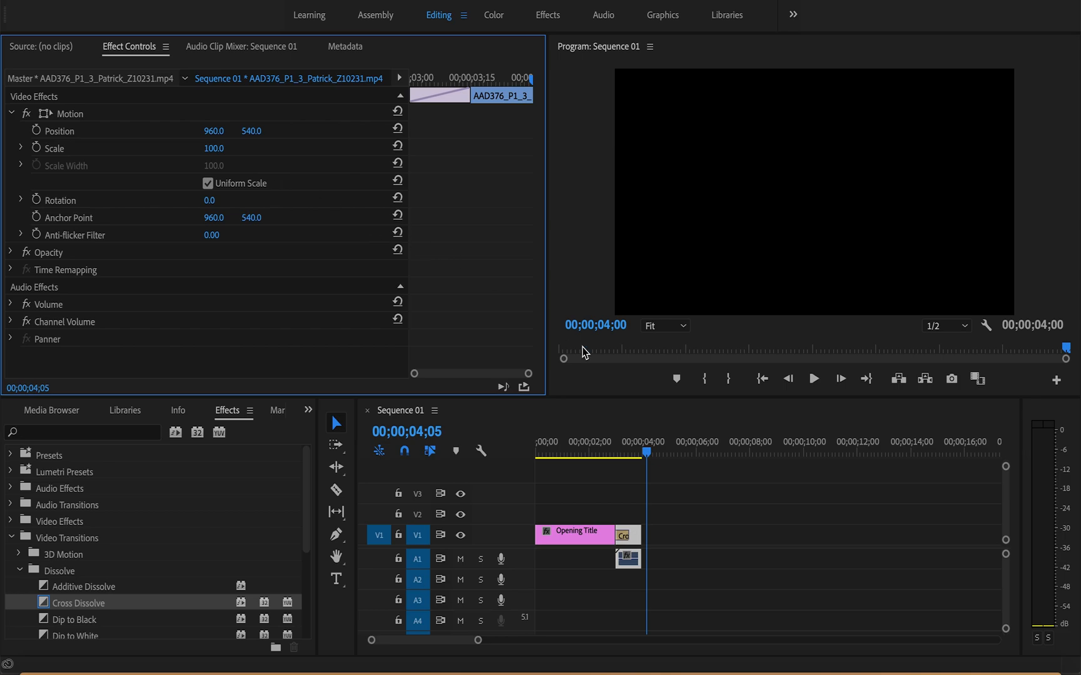
left_click(637, 453)
left_click_drag(638, 454, 633, 454)
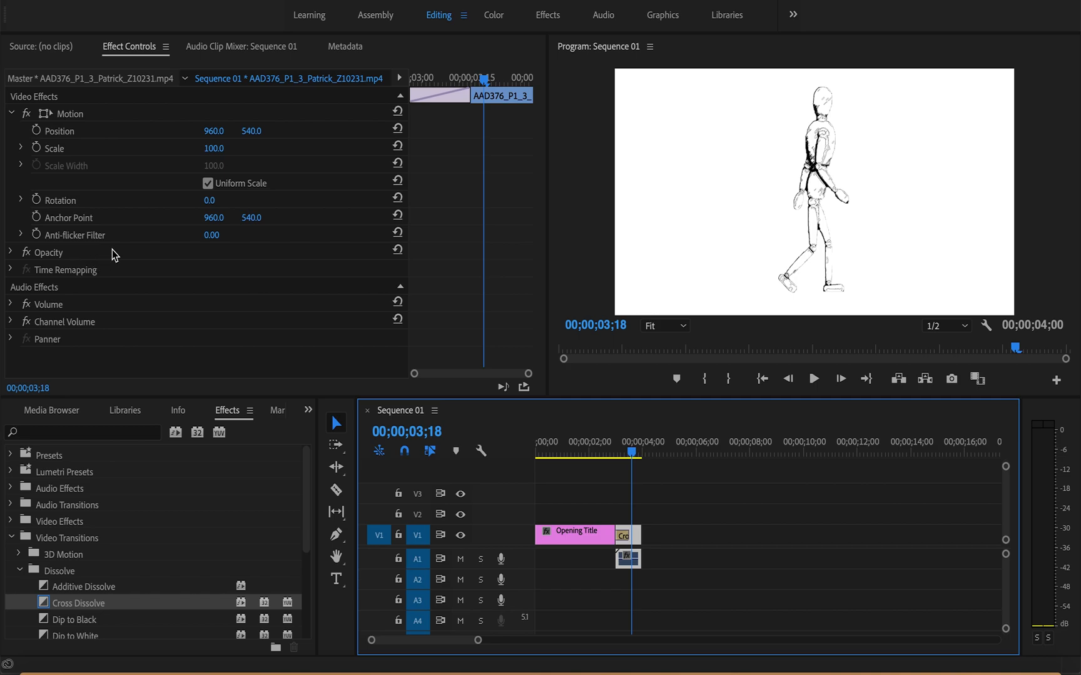
Step: Set the walk cycle clip's scale to 57 and its rotation to 16°
left_click(216, 149)
left_click_drag(216, 149, 189, 149)
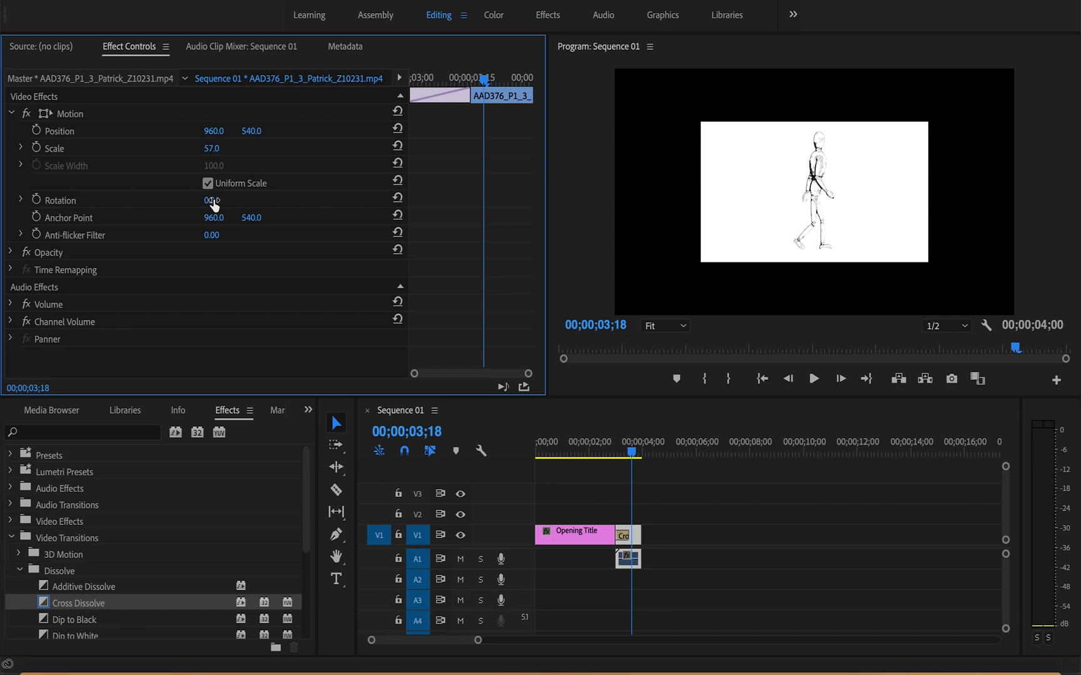
left_click_drag(211, 205, 229, 202)
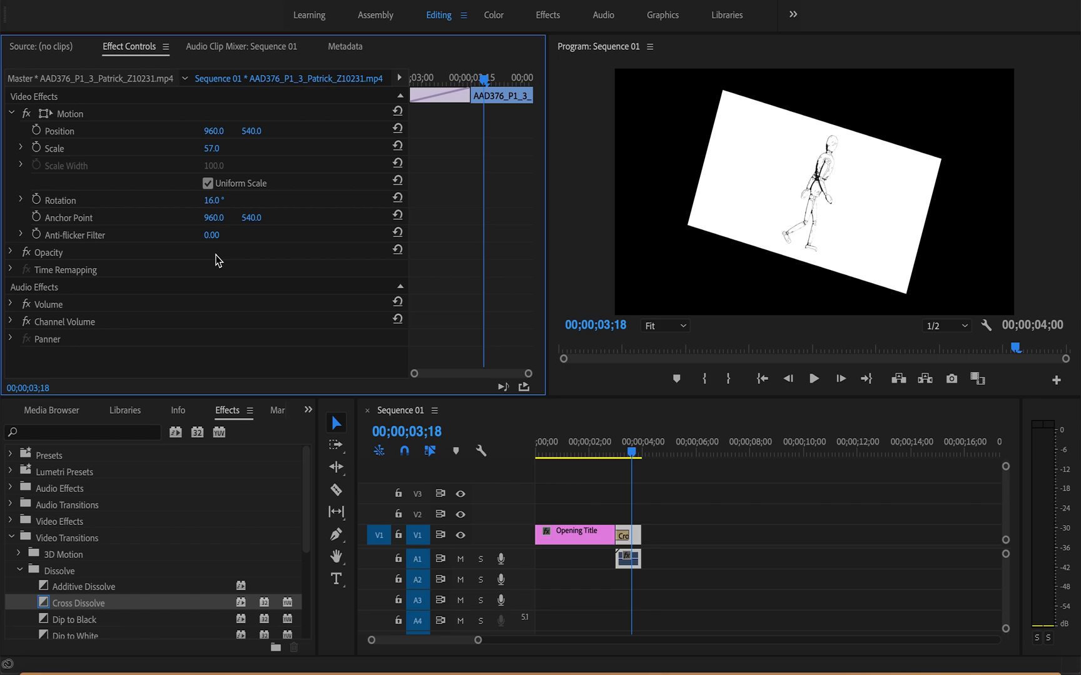
Step: Undo the rotation and scale changes on the walk cycle clip
key("super+a")
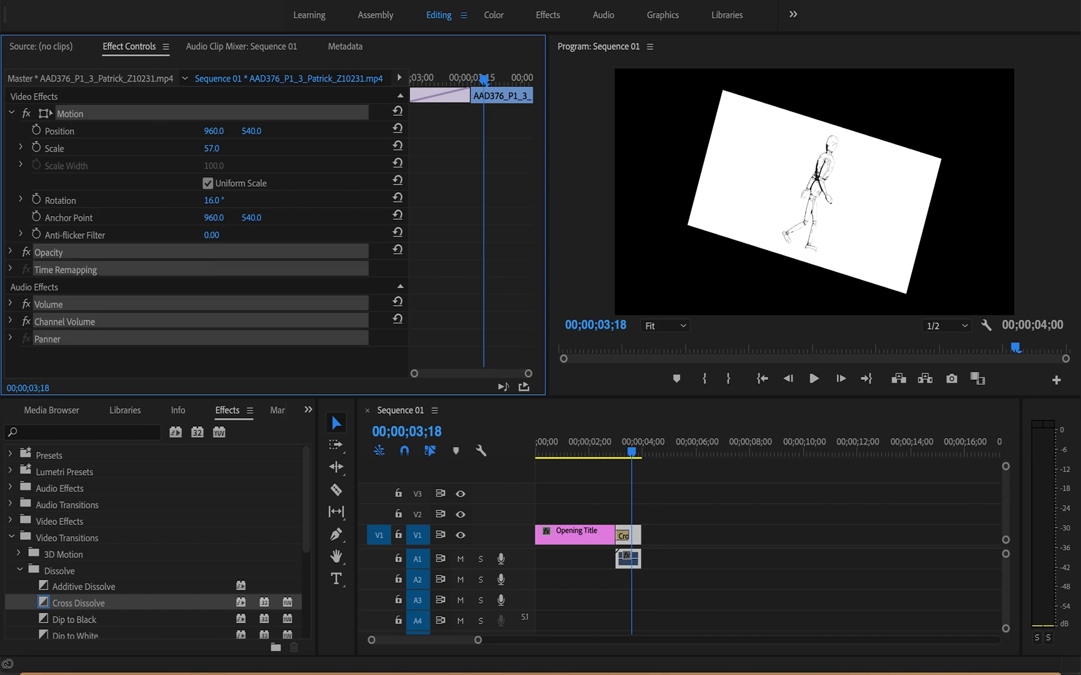
left_click(175, 0)
left_click(189, 2)
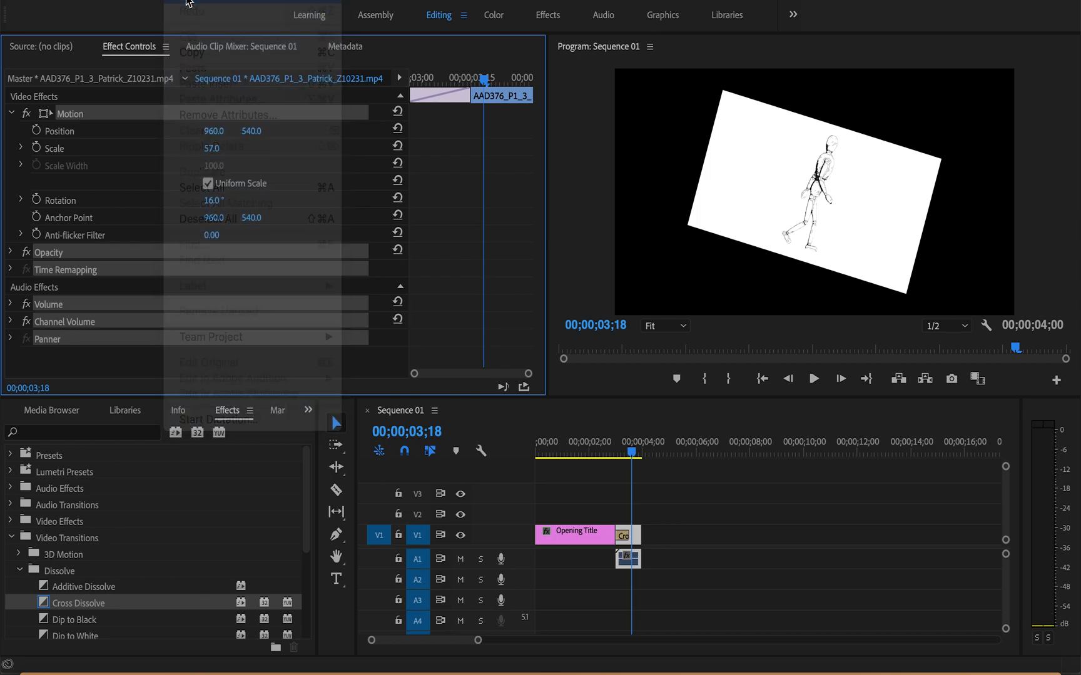
left_click(189, 1)
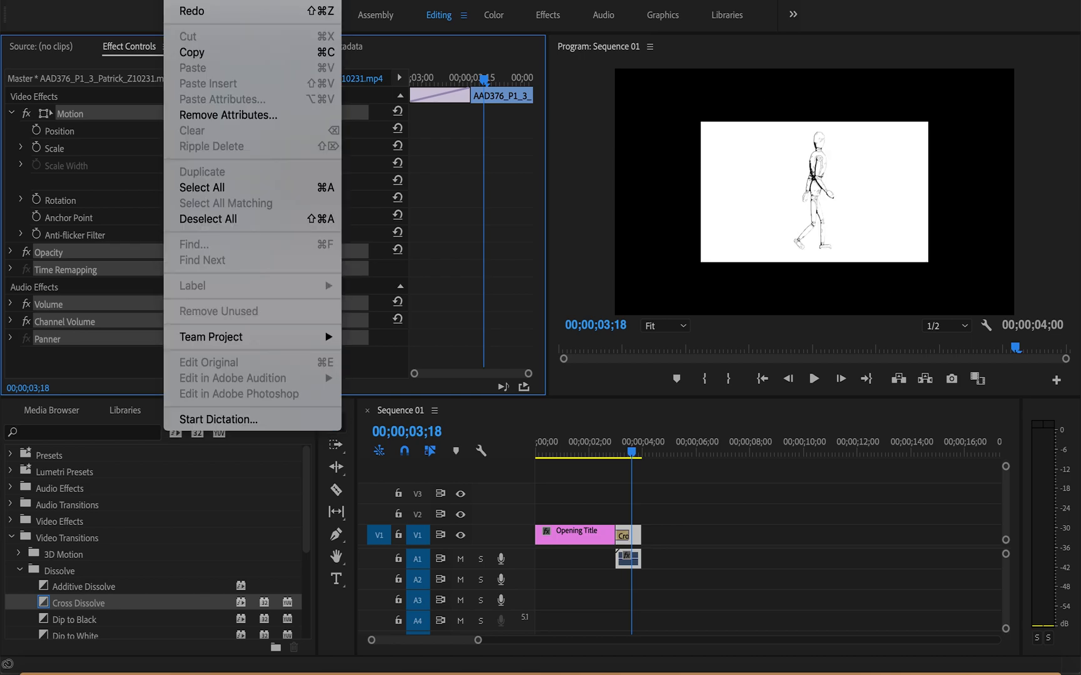
left_click(195, 3)
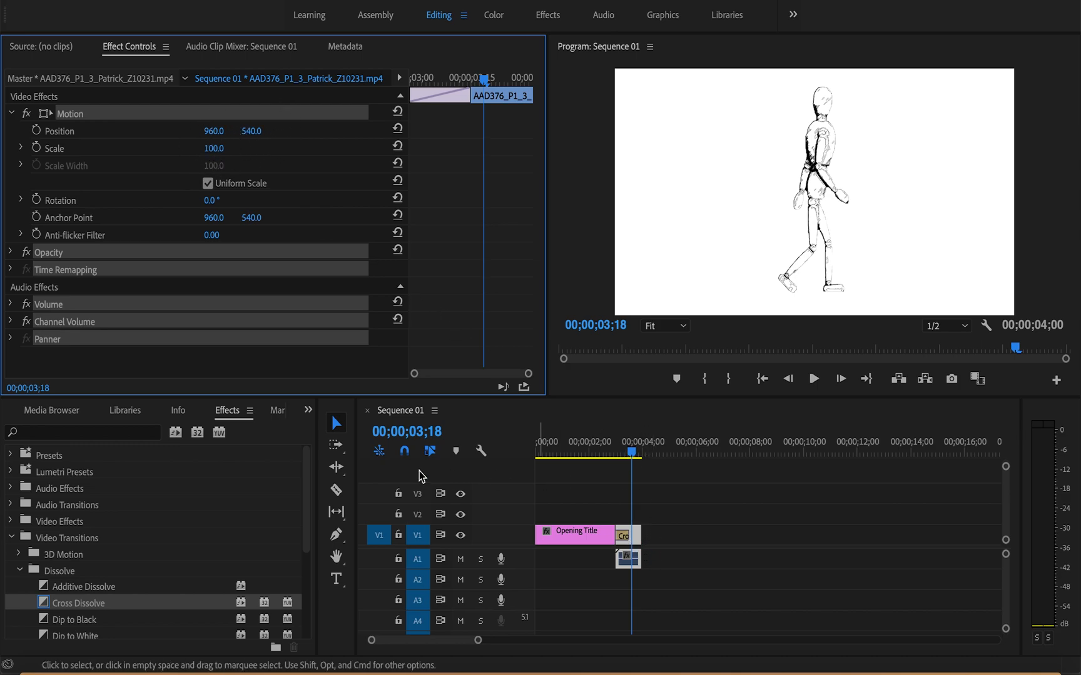
left_click(596, 197)
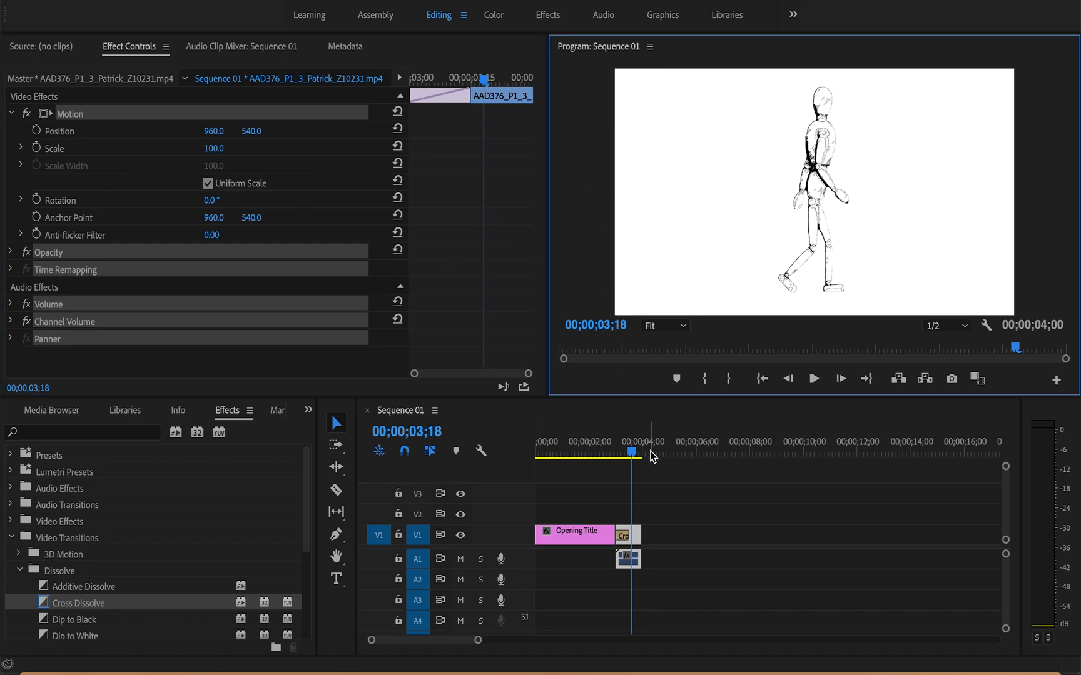
Step: Select the walk cycle clip for copying and move the playhead just past its end, to 00;00;04;05
left_click(637, 539)
key("super")
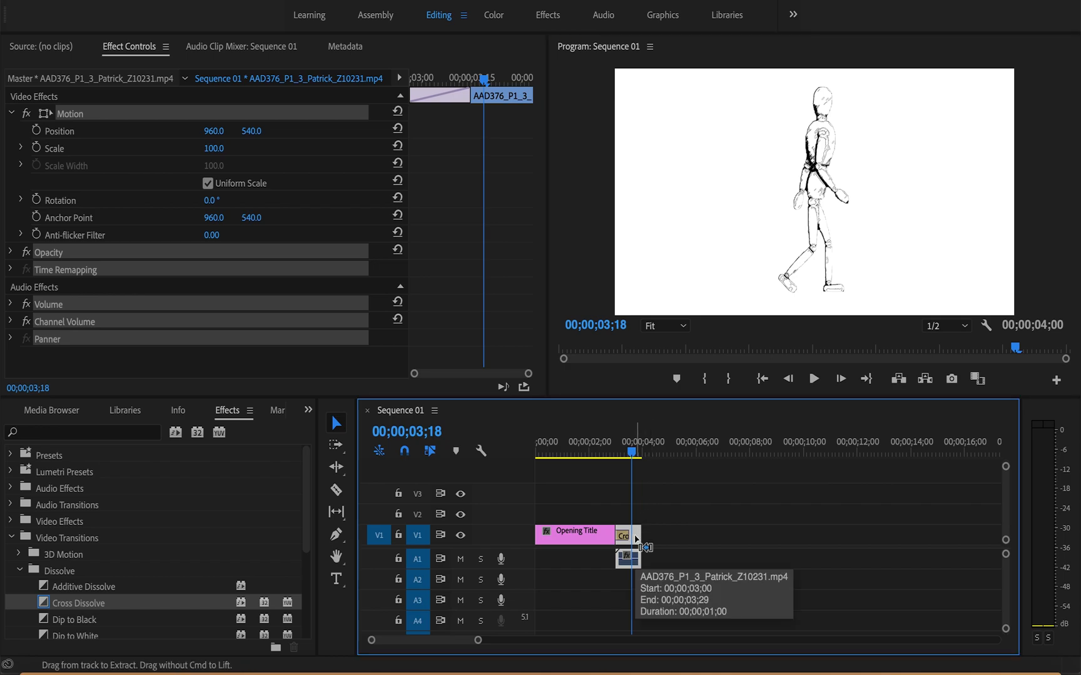
left_click_drag(632, 451, 651, 454)
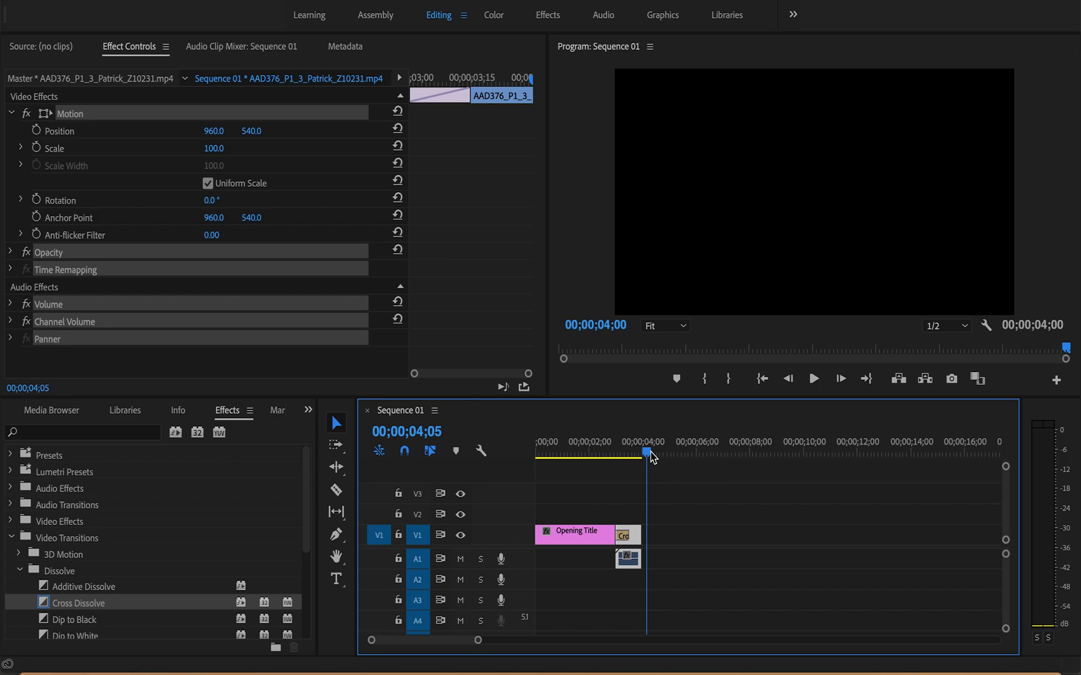
left_click(635, 536)
left_click(629, 538)
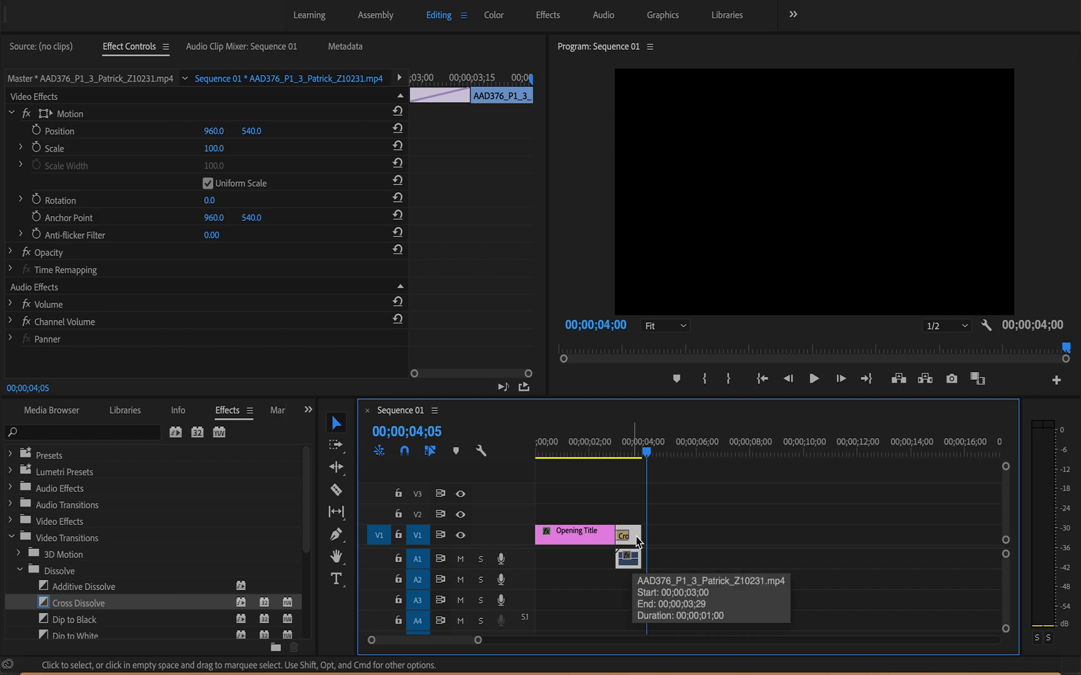
left_click(58, 413)
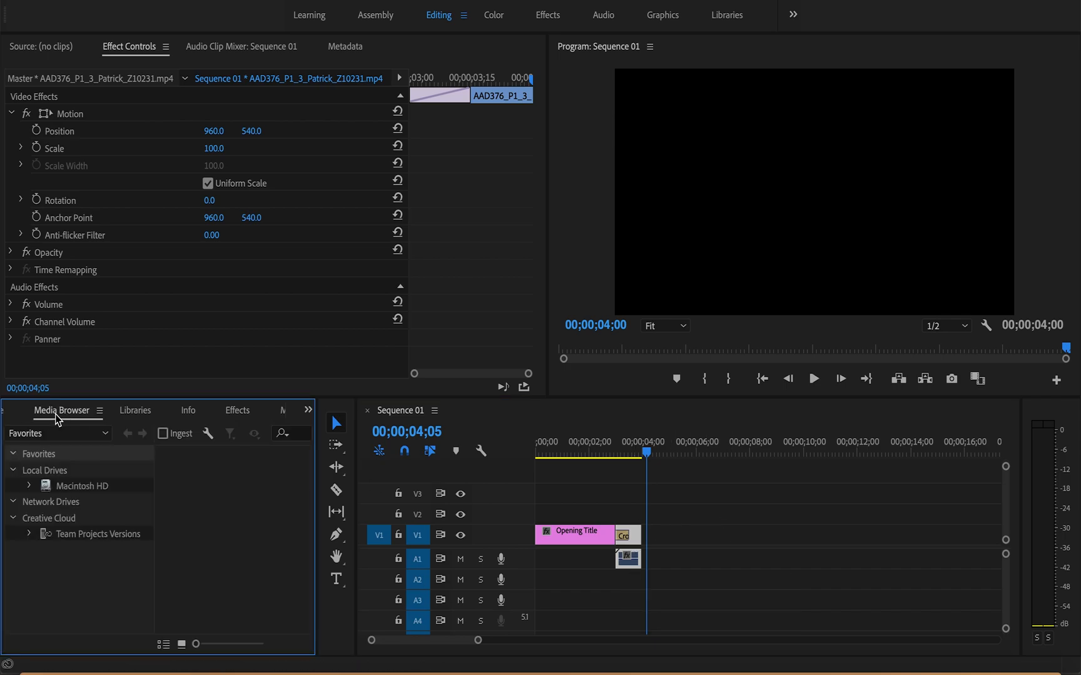
left_click(28, 413)
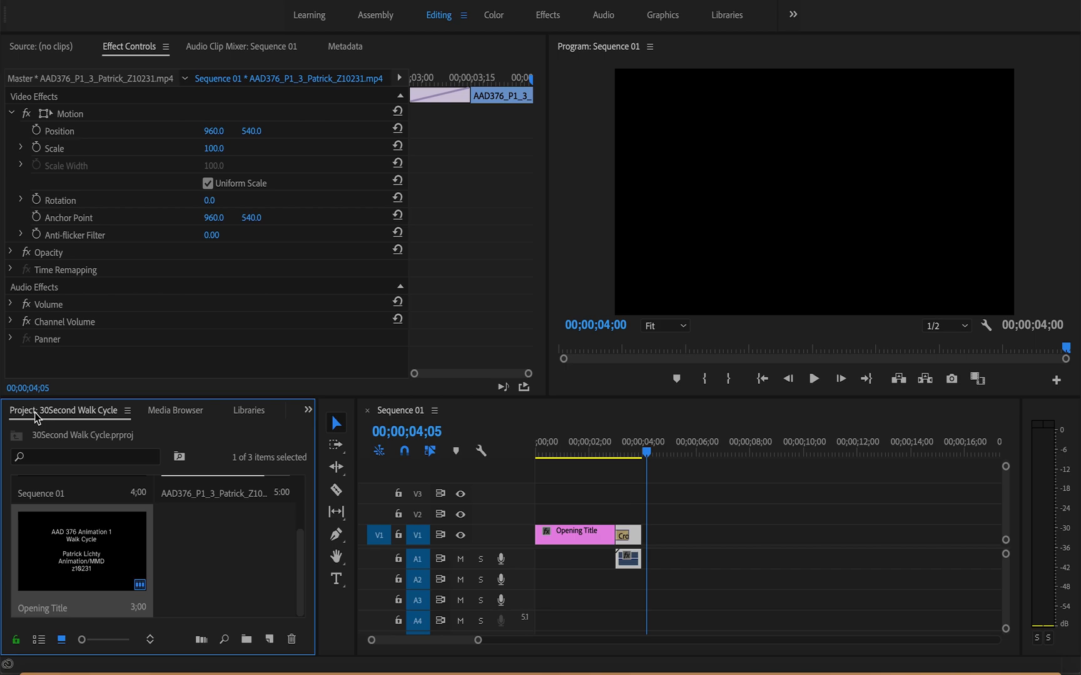
key("ctrl+v")
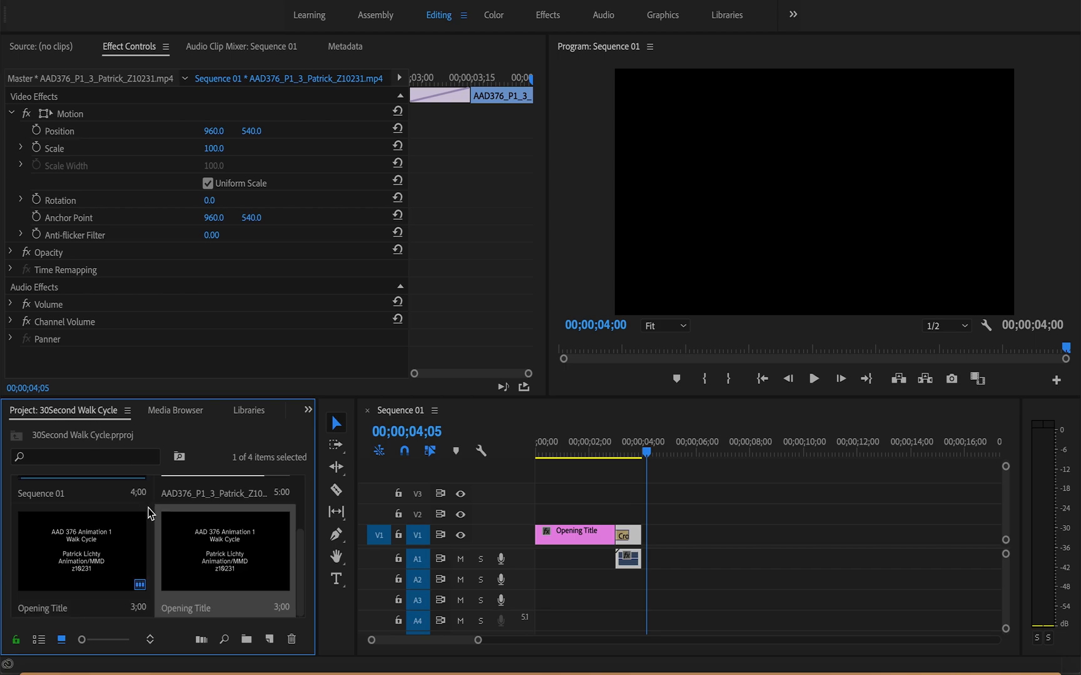
key("super+z")
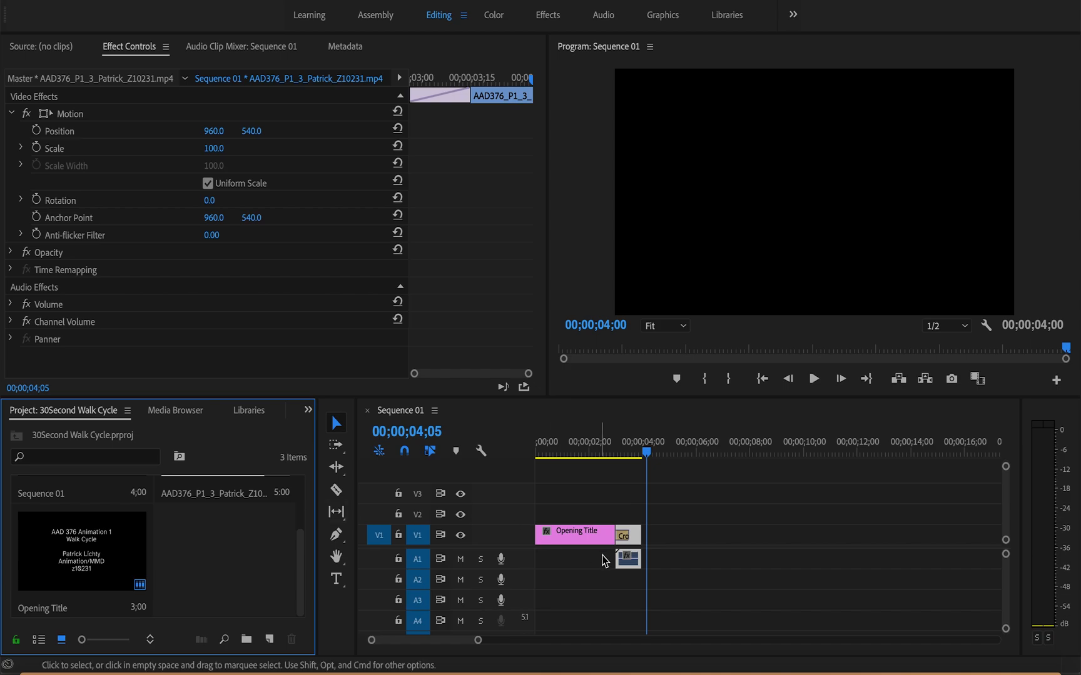
Step: Duplicate the one-second walk cycle clip and place the copy flush against its end at 00;00;04;00
left_click(636, 536)
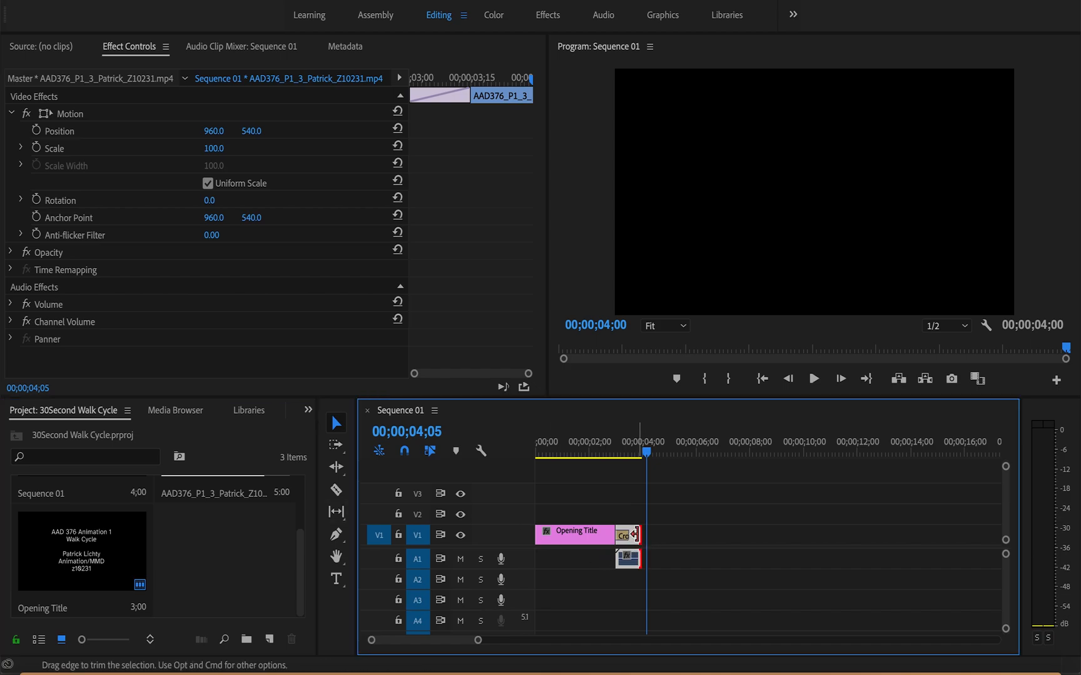
left_click(634, 536)
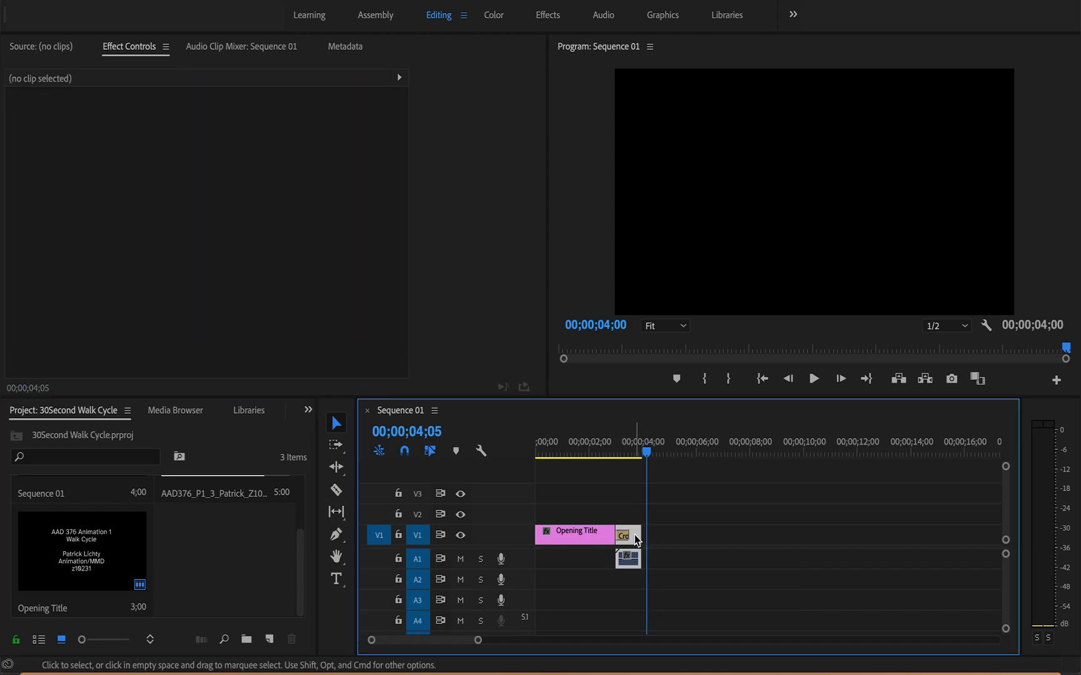
key("super+v")
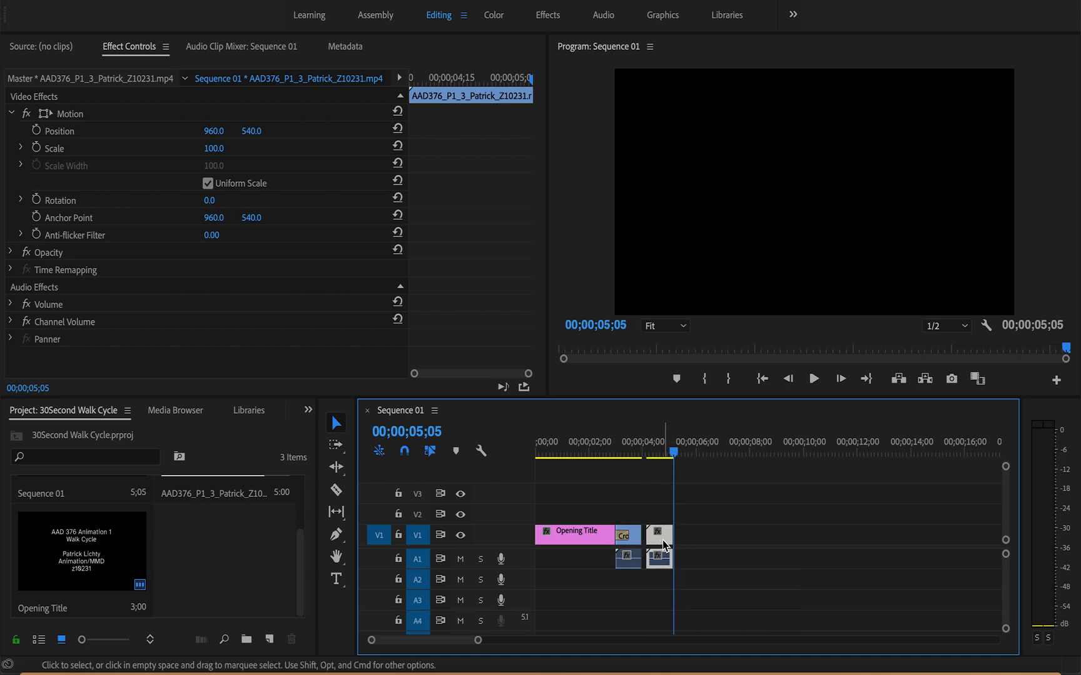
left_click_drag(665, 543, 660, 543)
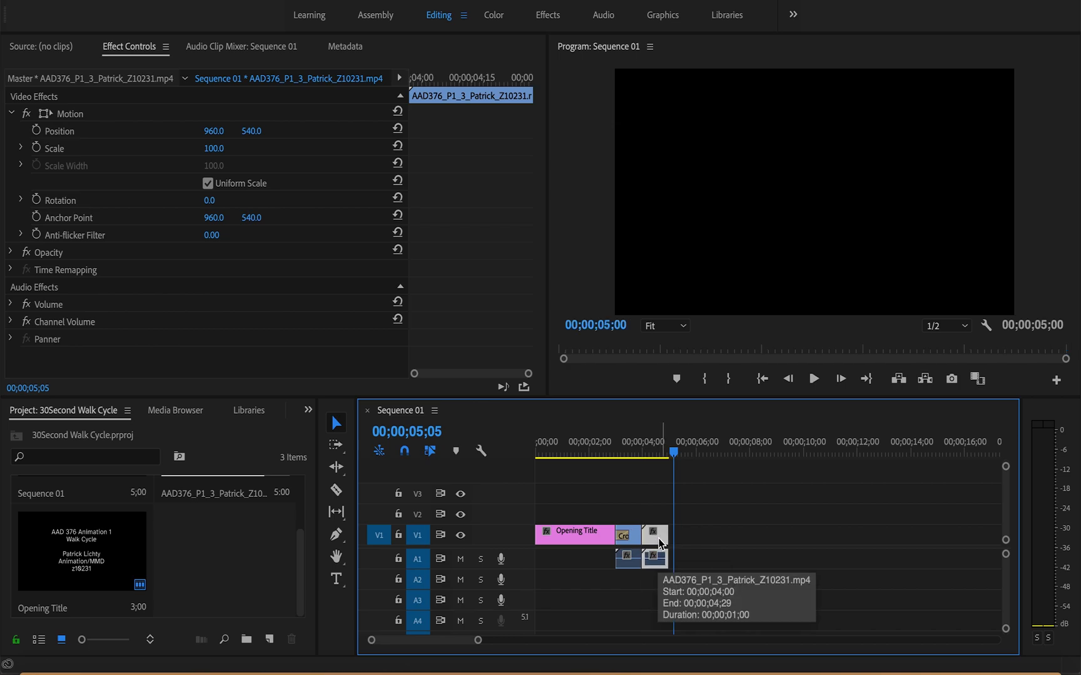
Step: Duplicate both walk cycle clips with their audio and butt the copies against the second clip at 00;00;05;00
left_click_drag(655, 491, 639, 588)
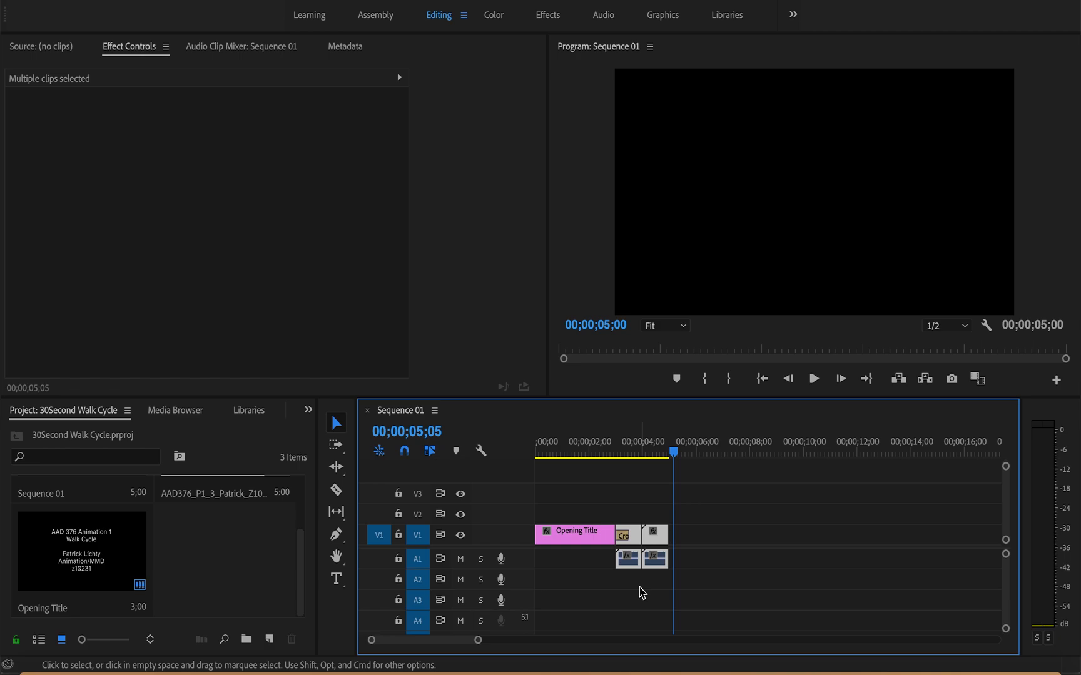
key("super+v")
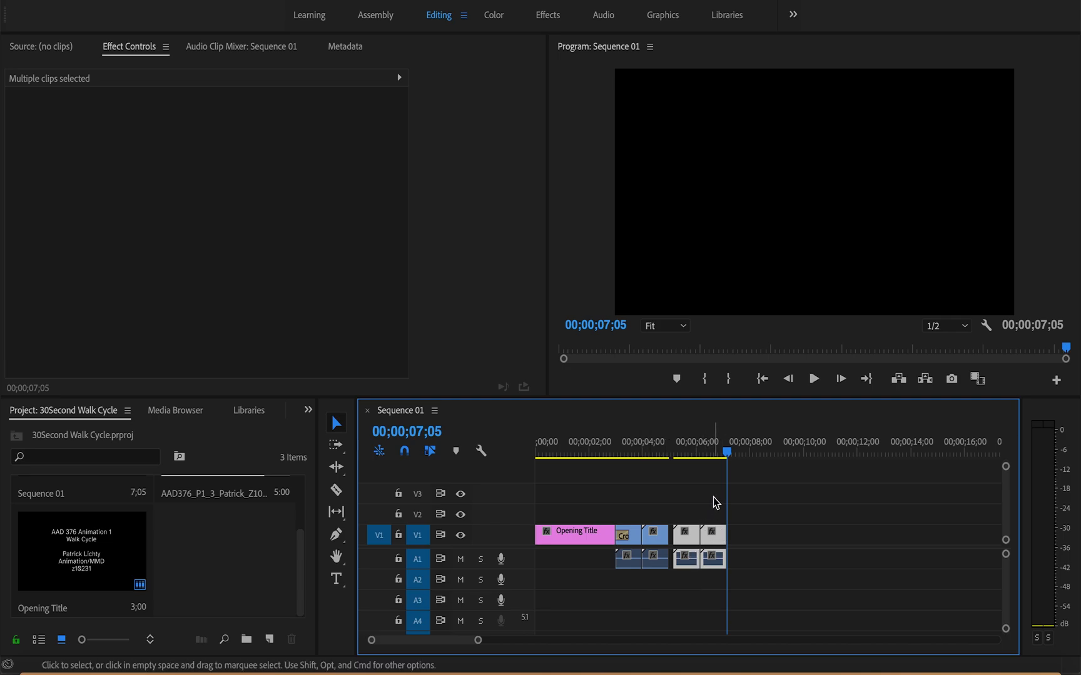
left_click_drag(684, 540, 681, 539)
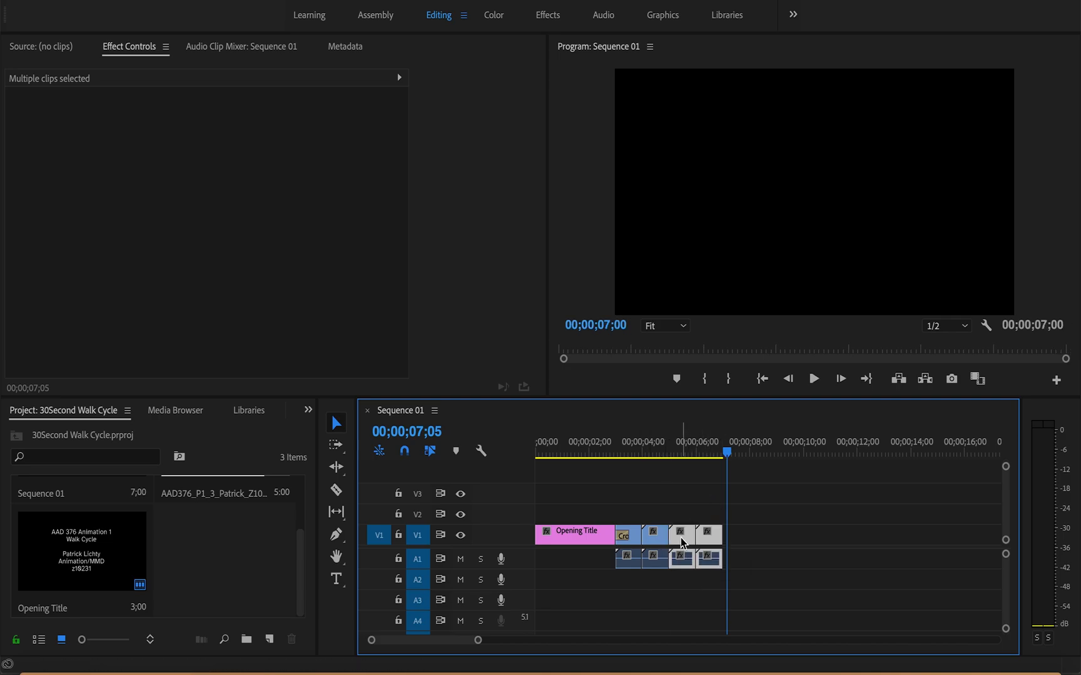
Step: Duplicate all four walk cycle clips with their audio and close the gap so the copies start at 00;00;07;00
left_click_drag(710, 500, 641, 600)
key("super+v")
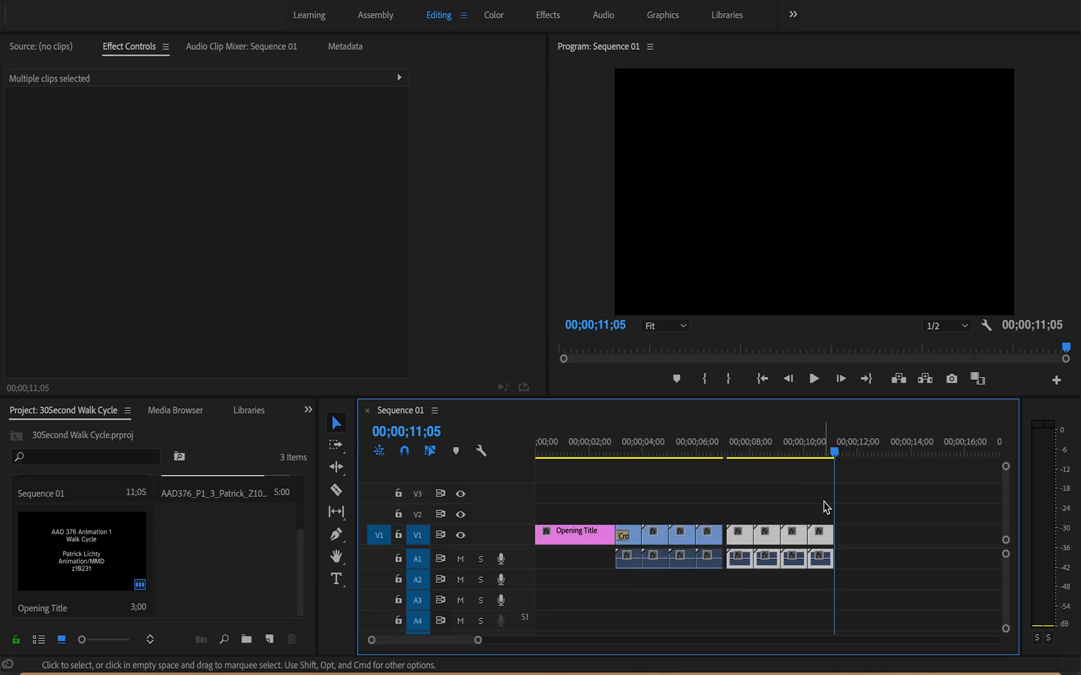
left_click_drag(737, 540, 735, 538)
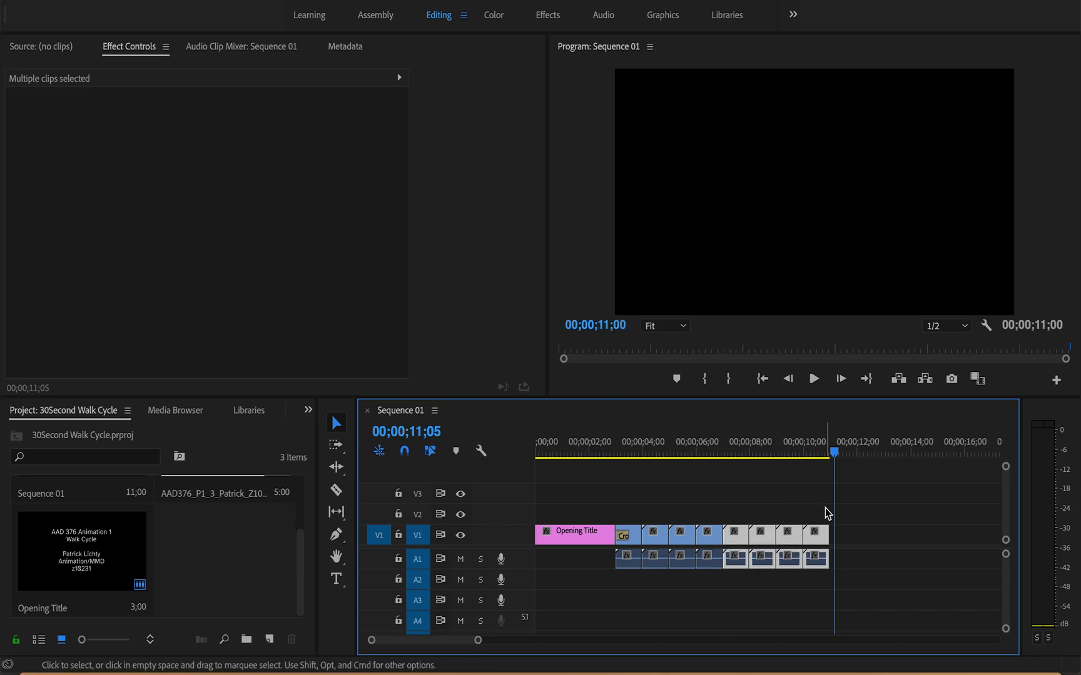
Step: Duplicate all eight walk cycle clips with their audio and move the copies flush to the earlier ones at 00;00;11;00
left_click_drag(817, 509, 638, 609)
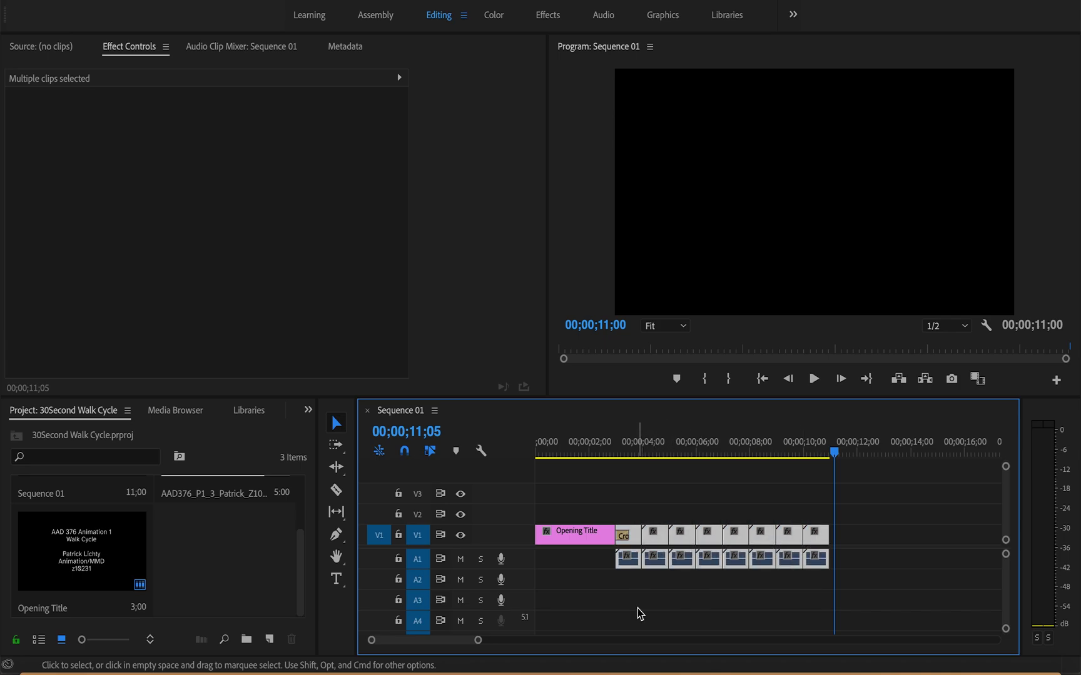
key("super+c")
key("super+v")
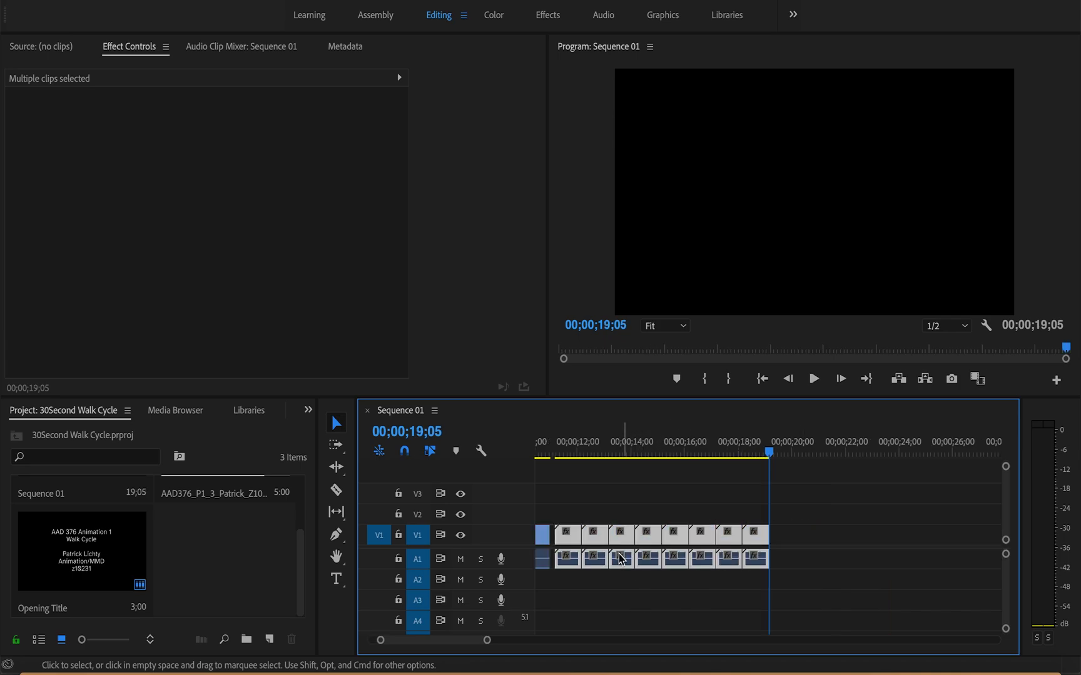
left_click_drag(573, 539, 568, 539)
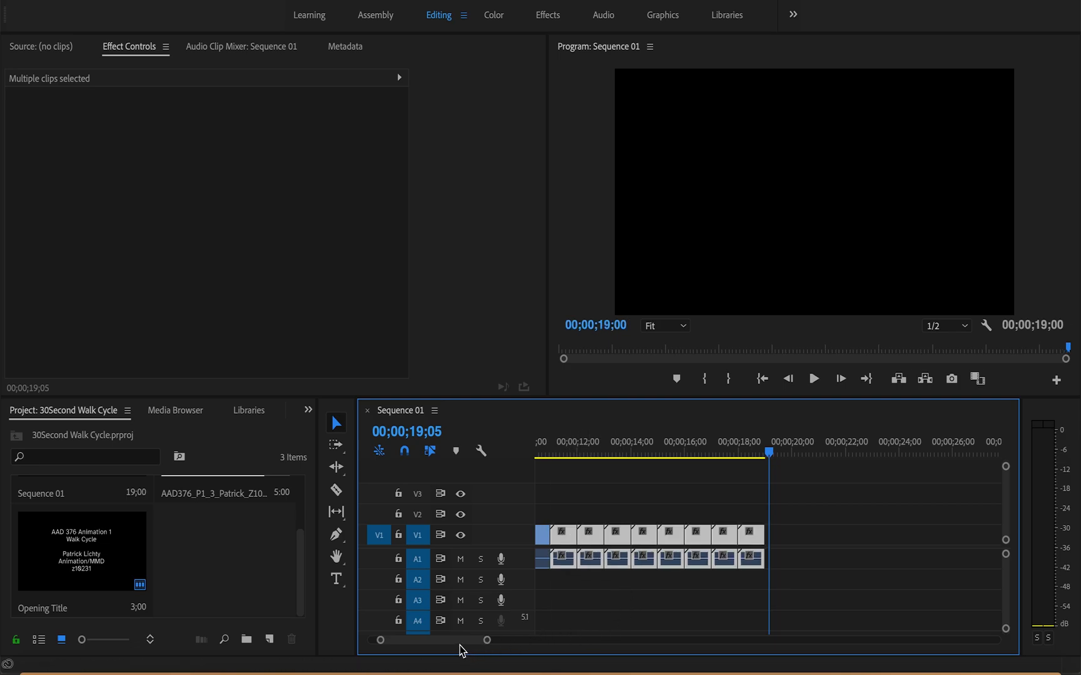
Step: Duplicate all sixteen walk cycle clips with their audio and move the copies flush against the earlier ones at 00;00;19;00
mouse_move(456, 642)
left_mouse_down()
mouse_move(475, 642)
mouse_move(453, 650)
left_mouse_up()
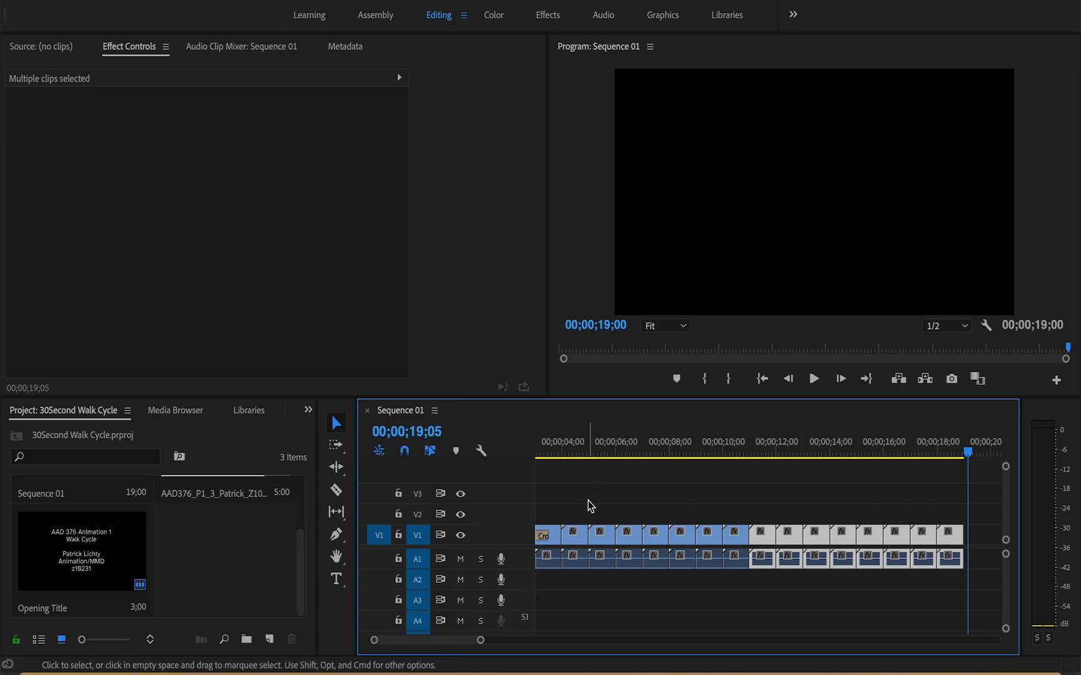
left_click_drag(559, 516, 947, 619)
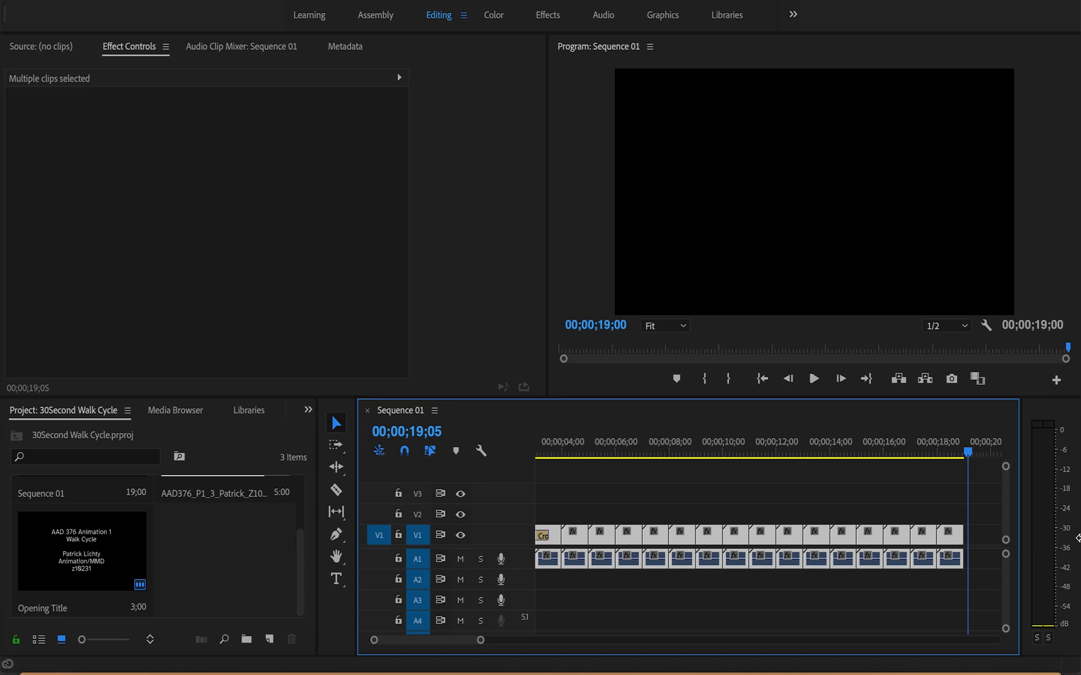
key("ctrl+v")
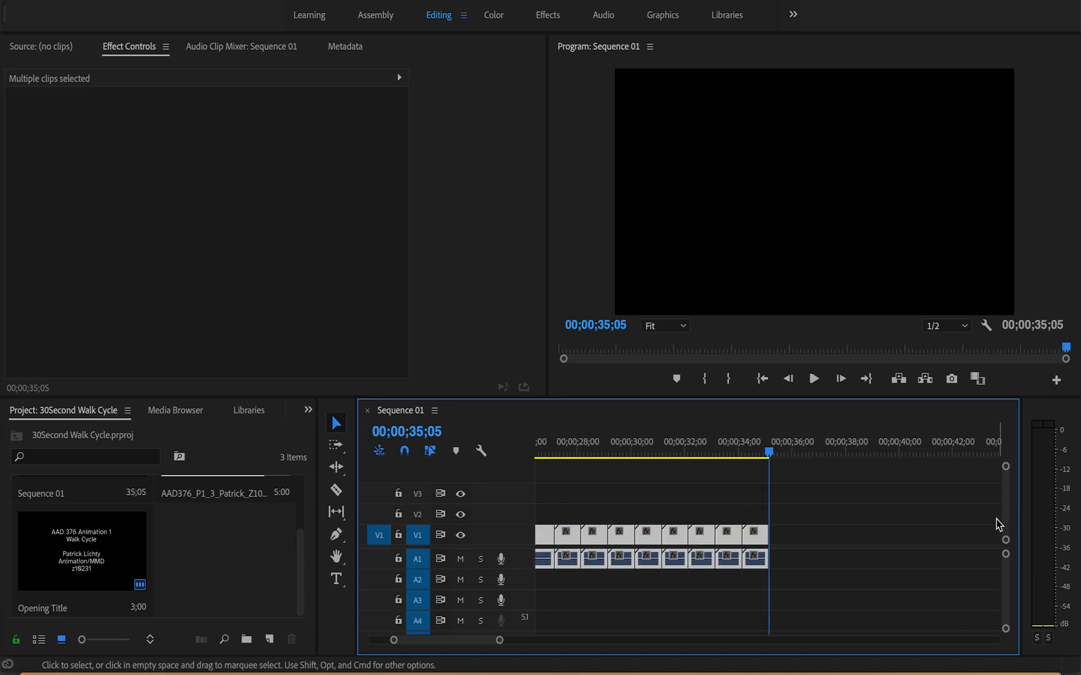
left_click(955, 533)
scroll(955, 534, "left", 5)
scroll(957, 535, "left", 2)
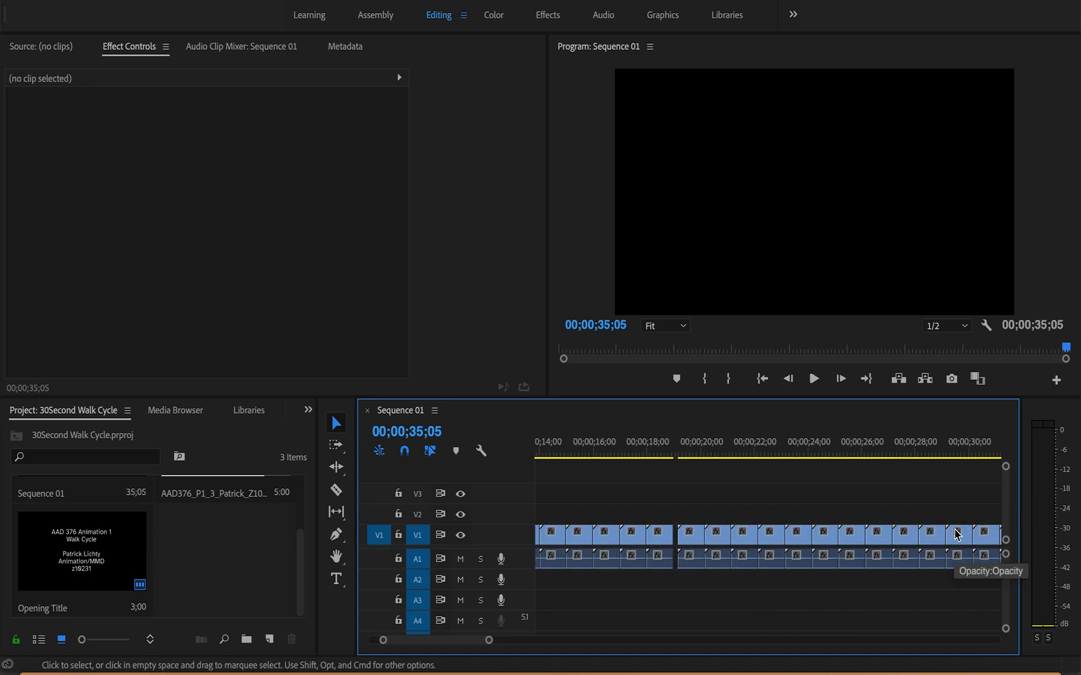
left_click_drag(687, 478, 941, 632)
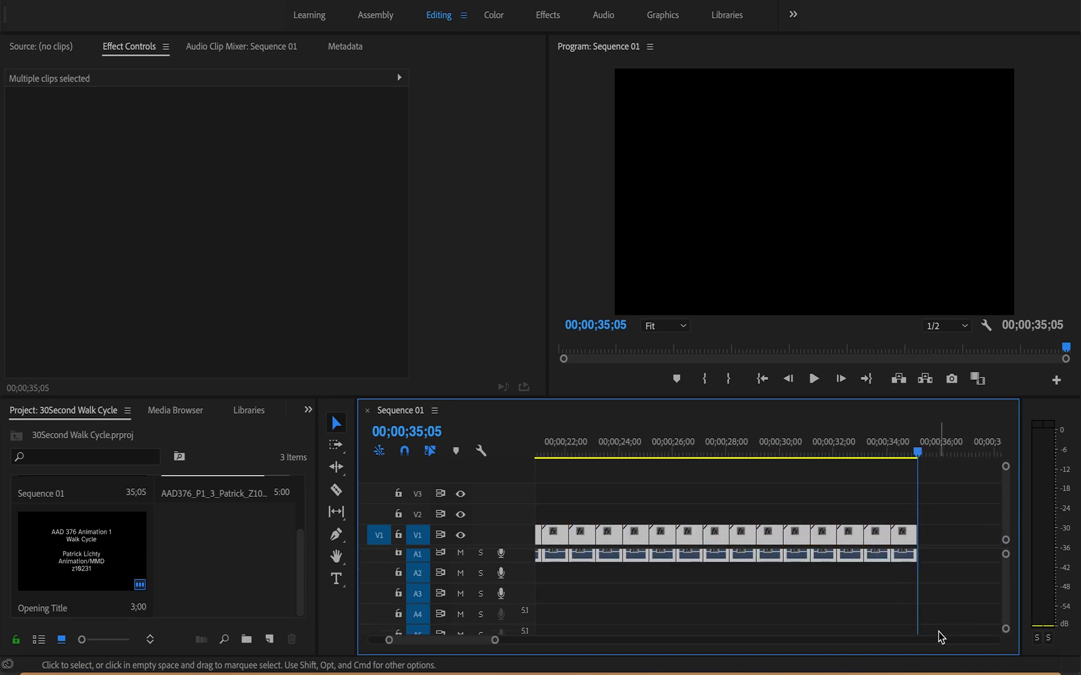
scroll(807, 631, "left", 6)
left_click_drag(753, 539, 749, 539)
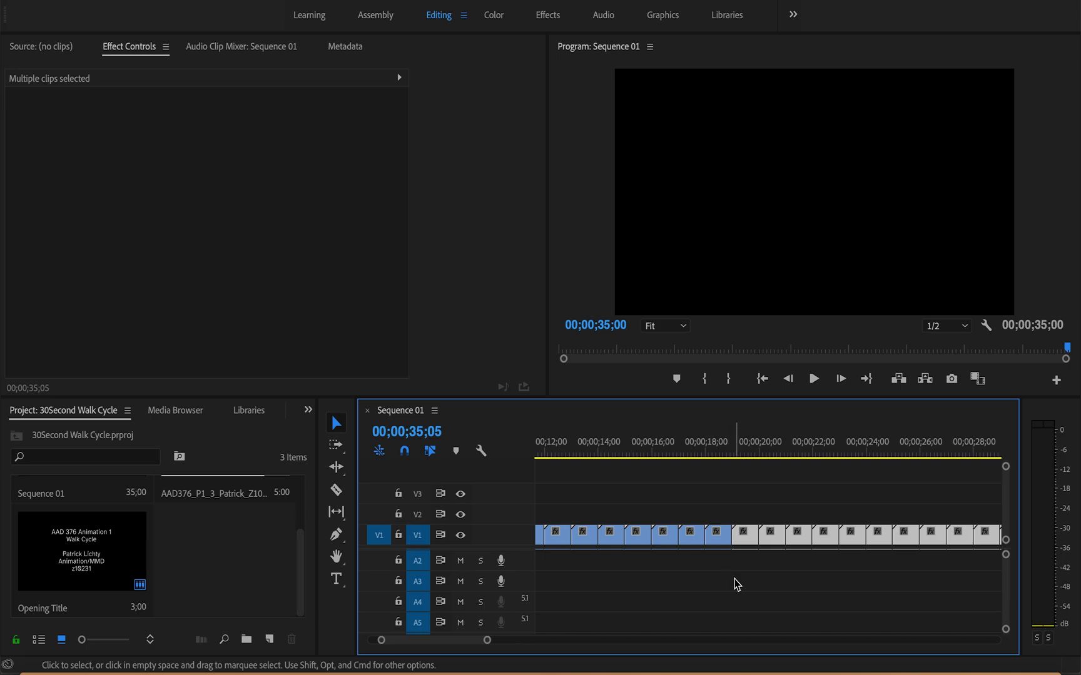
Step: Select the edit point between the first and second walk cycle clips at 00;00;04;00
scroll(736, 582, "left", 5)
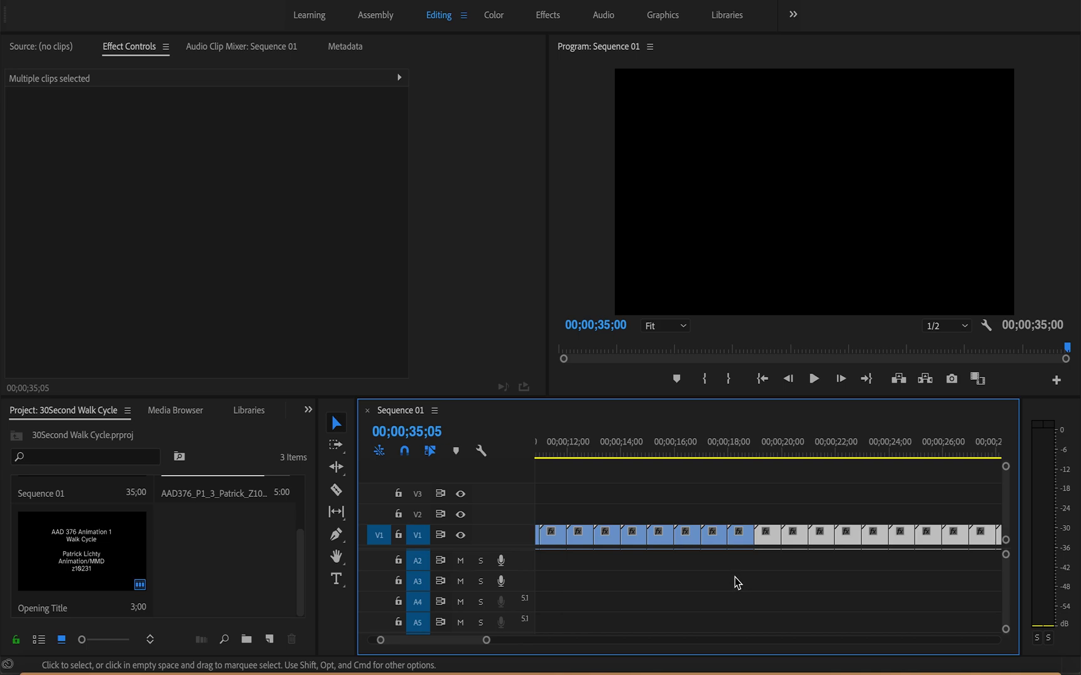
scroll(737, 581, "down", 1)
scroll(737, 583, "left", 3)
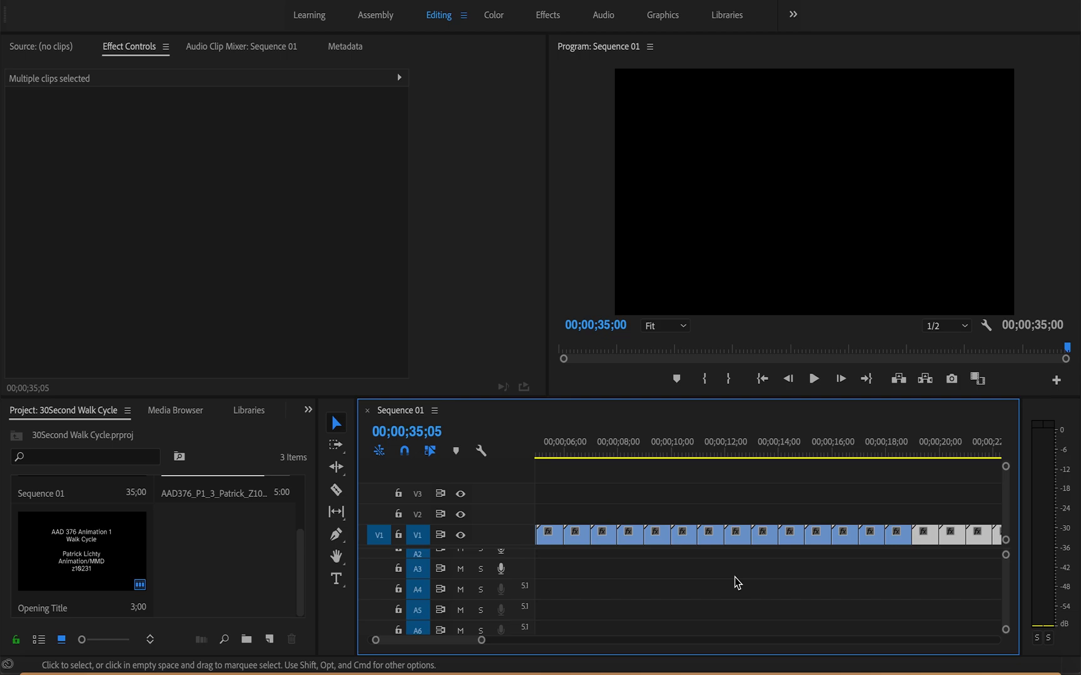
scroll(737, 583, "left", 1)
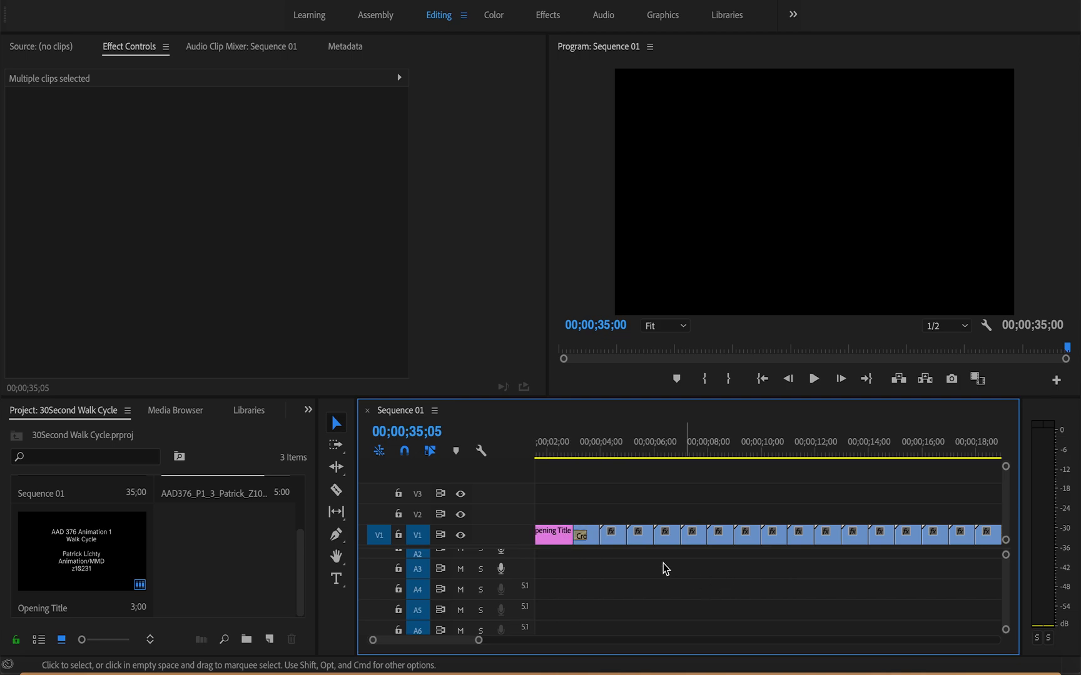
left_click(595, 532)
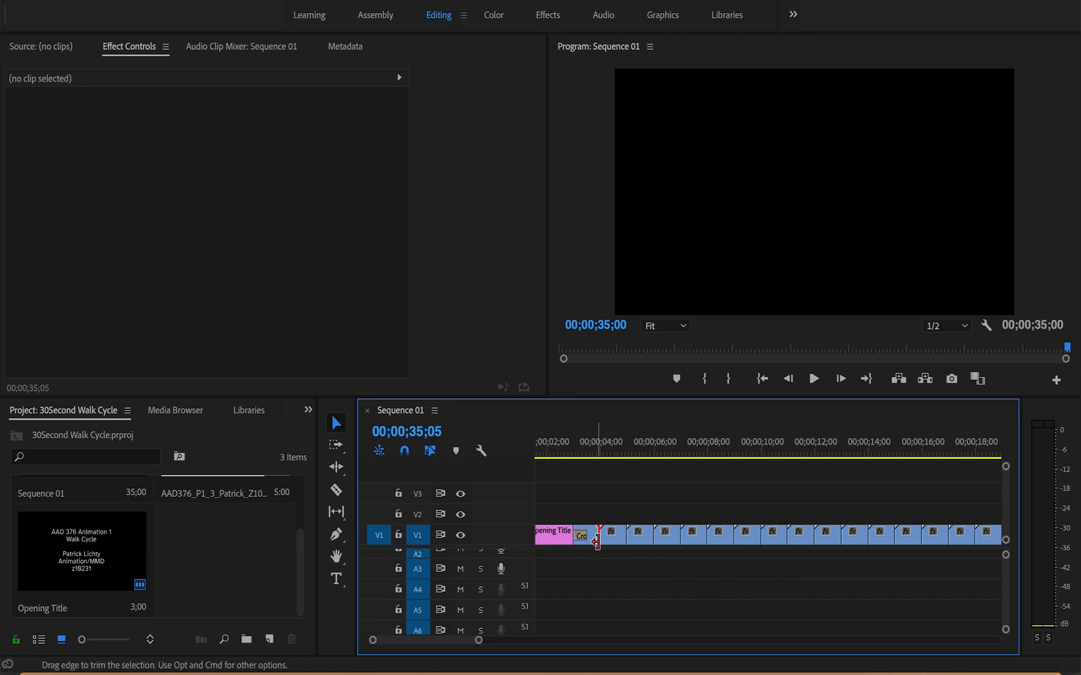
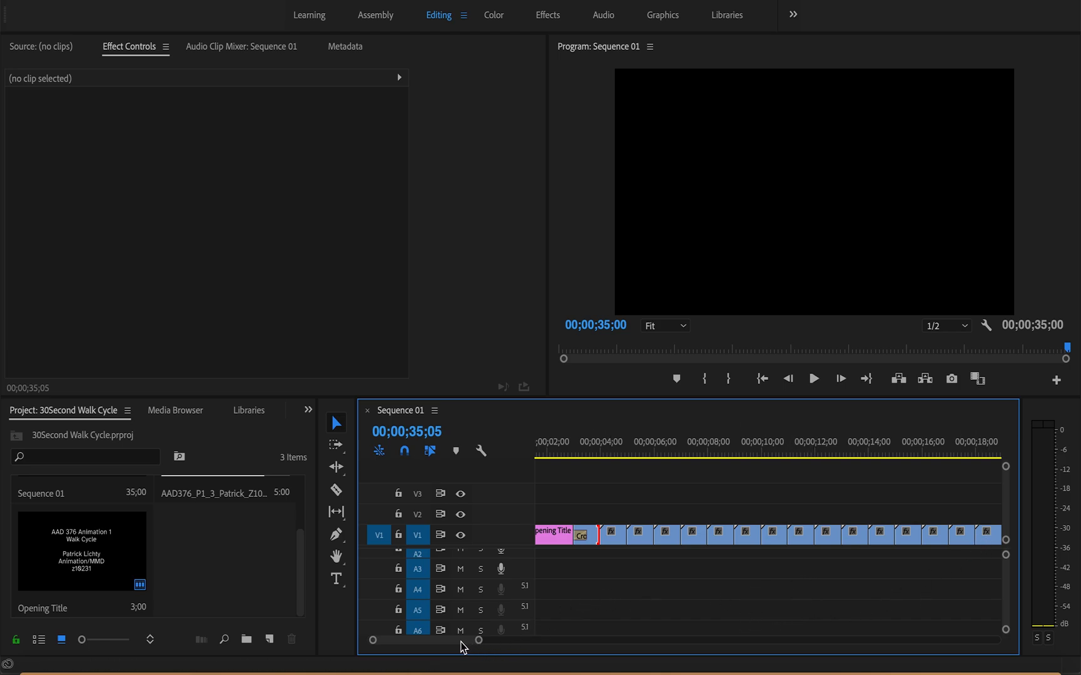
Step: Delete the last two walk cycle clips on V1 so the sequence ends at 00;00;33;00
left_click_drag(452, 642, 463, 643)
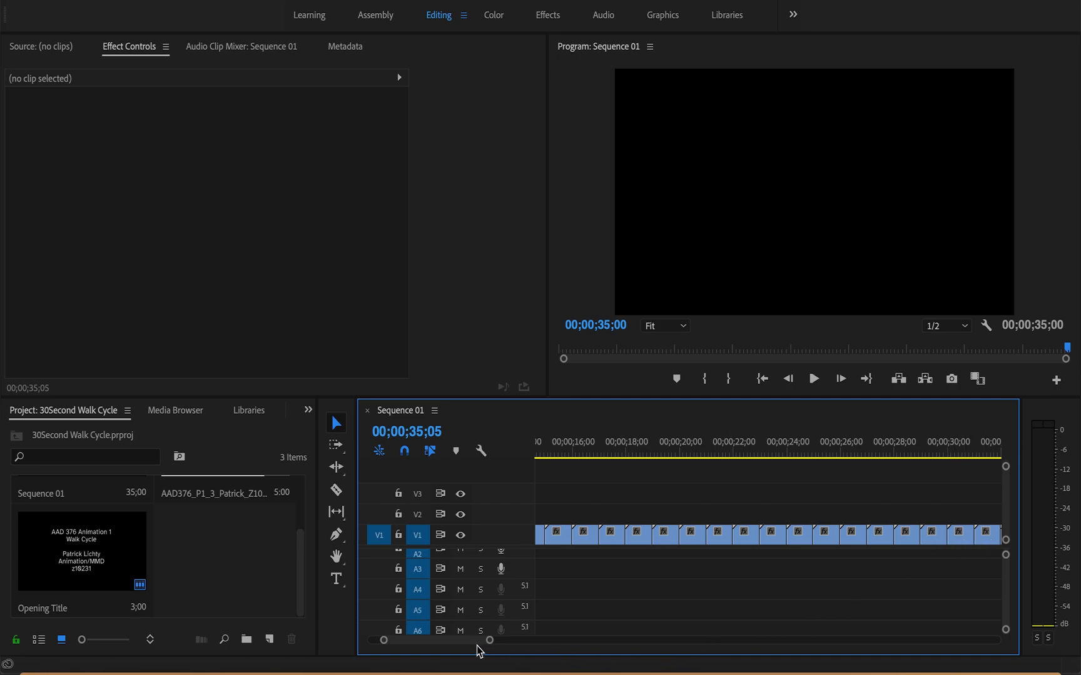
left_click_drag(473, 643, 478, 642)
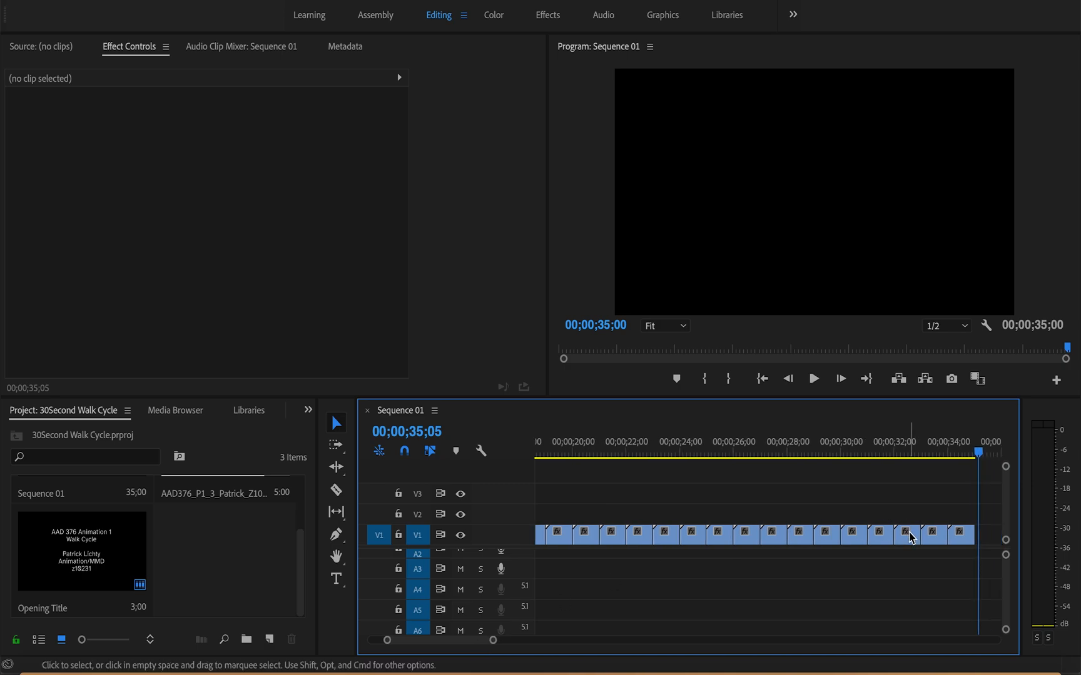
left_click_drag(938, 509, 980, 572)
key("Delete")
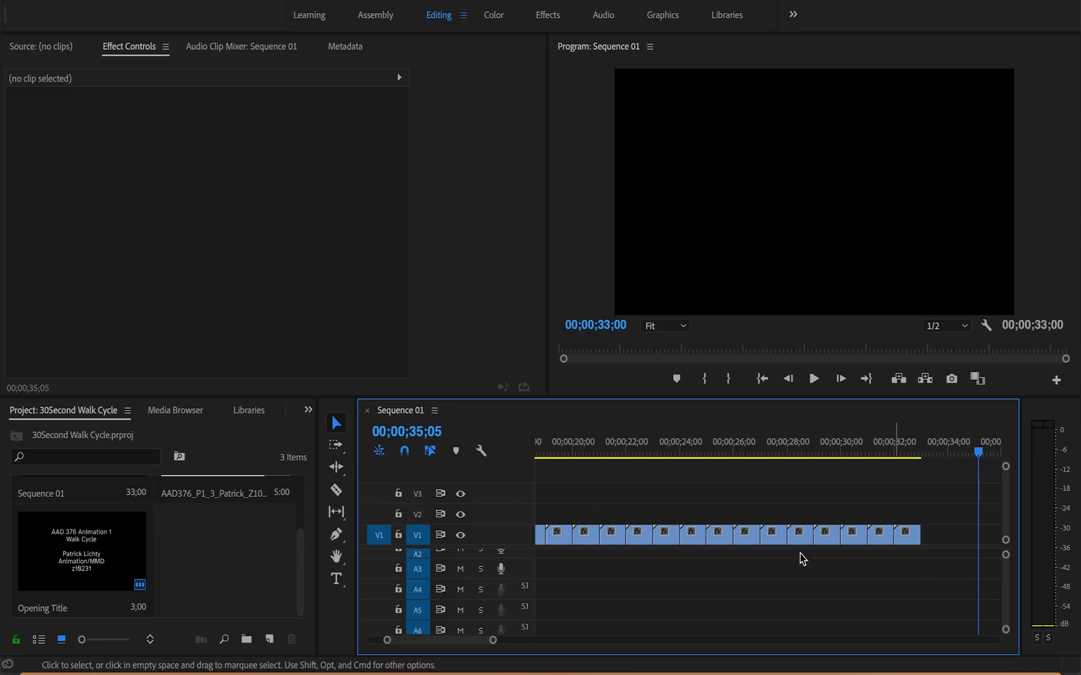
scroll(218, 594, "up", 2)
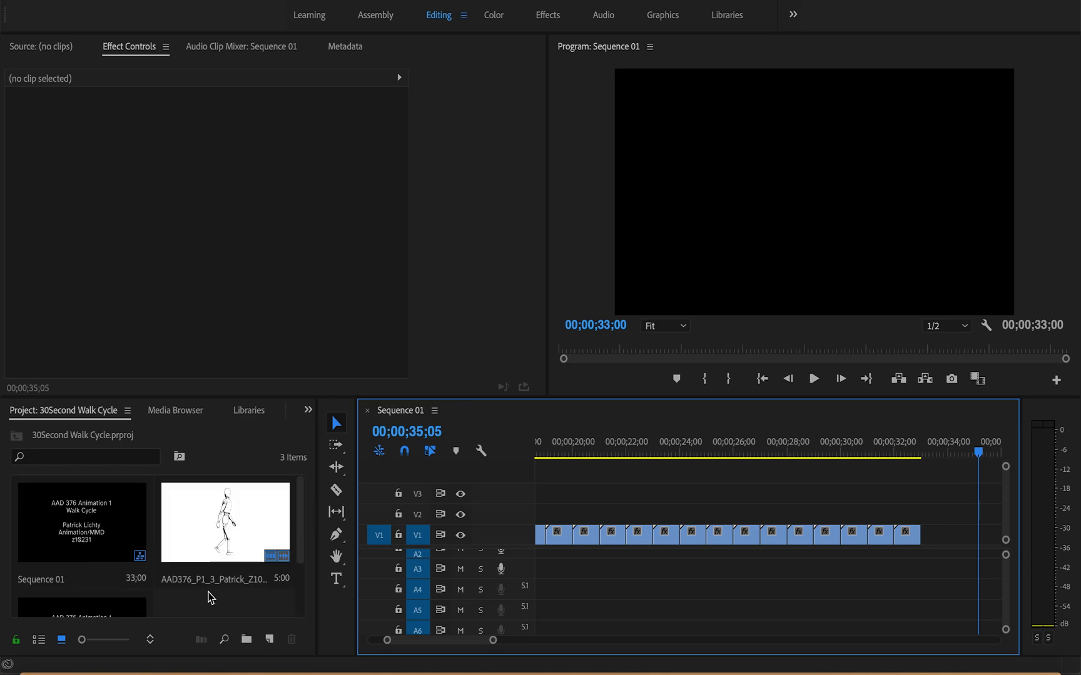
scroll(211, 597, "down", 2)
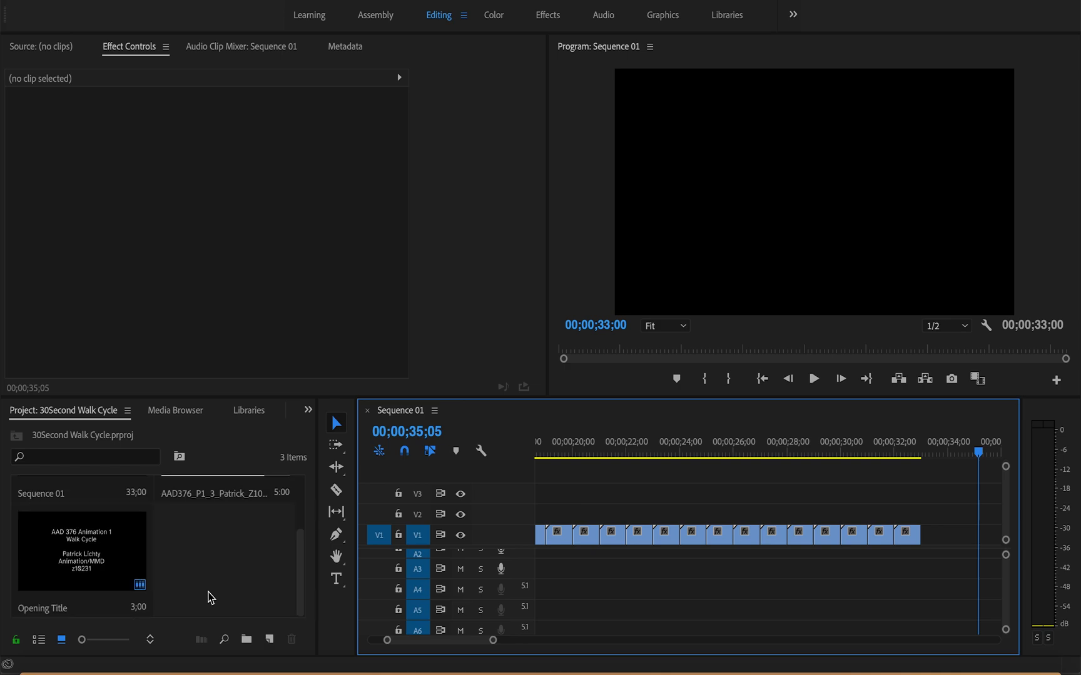
scroll(181, 584, "up", 2)
scroll(181, 585, "down", 2)
scroll(181, 589, "up", 2)
scroll(182, 589, "down", 2)
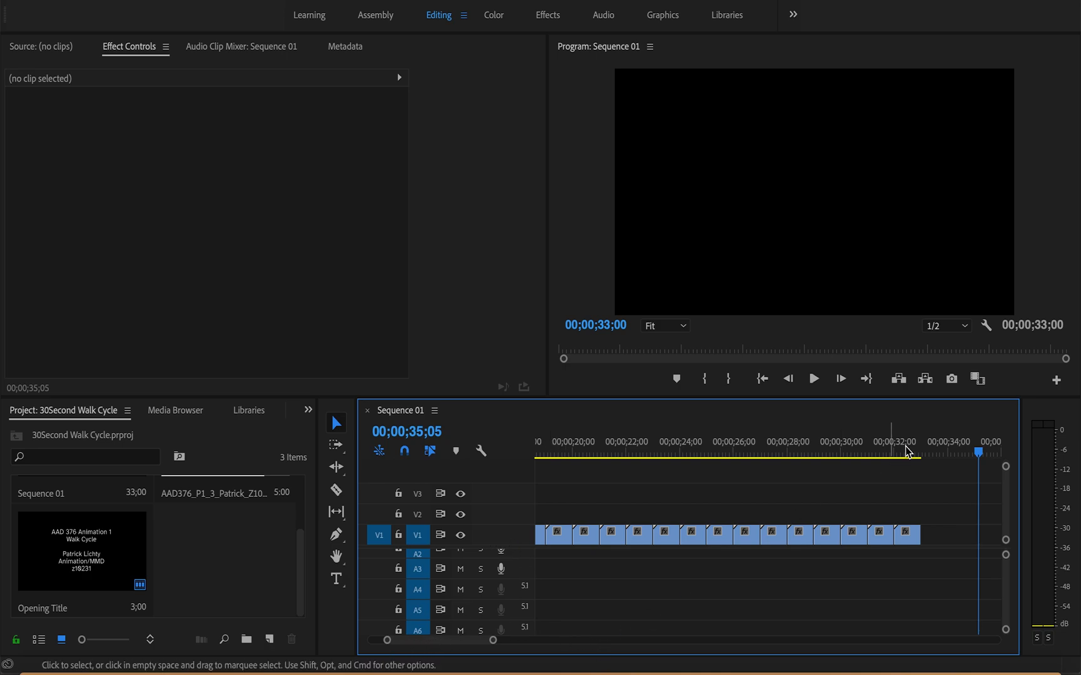
Step: Play the sequence from the start and scrub through the dissolve from the opening title into the walk cycle
left_click_drag(980, 448, 443, 459)
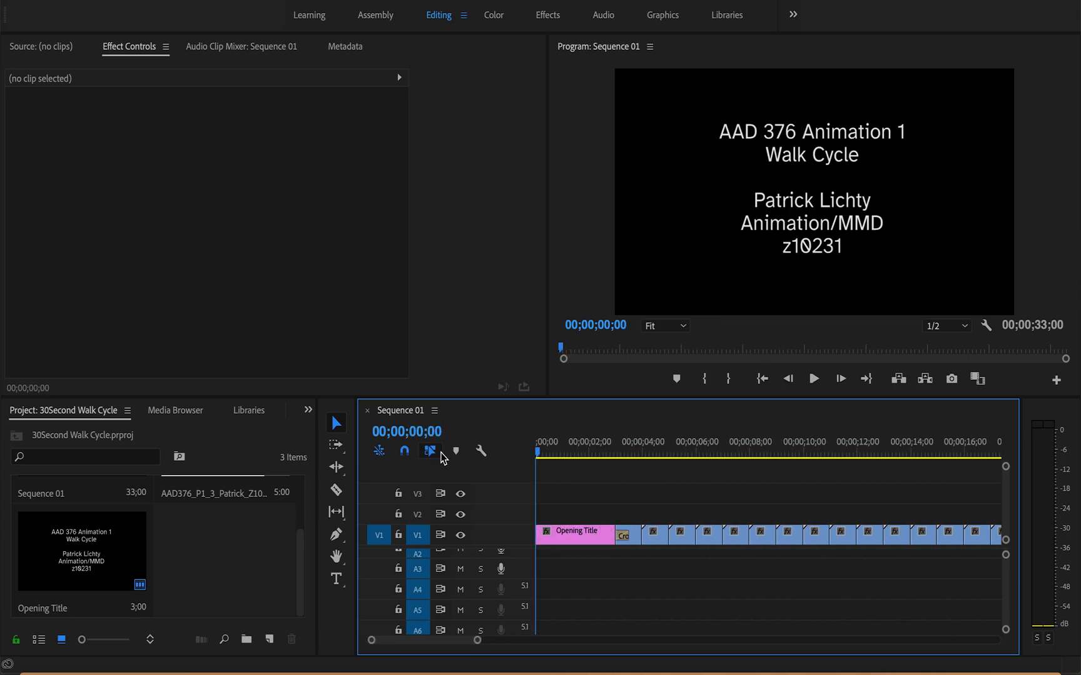
key("space")
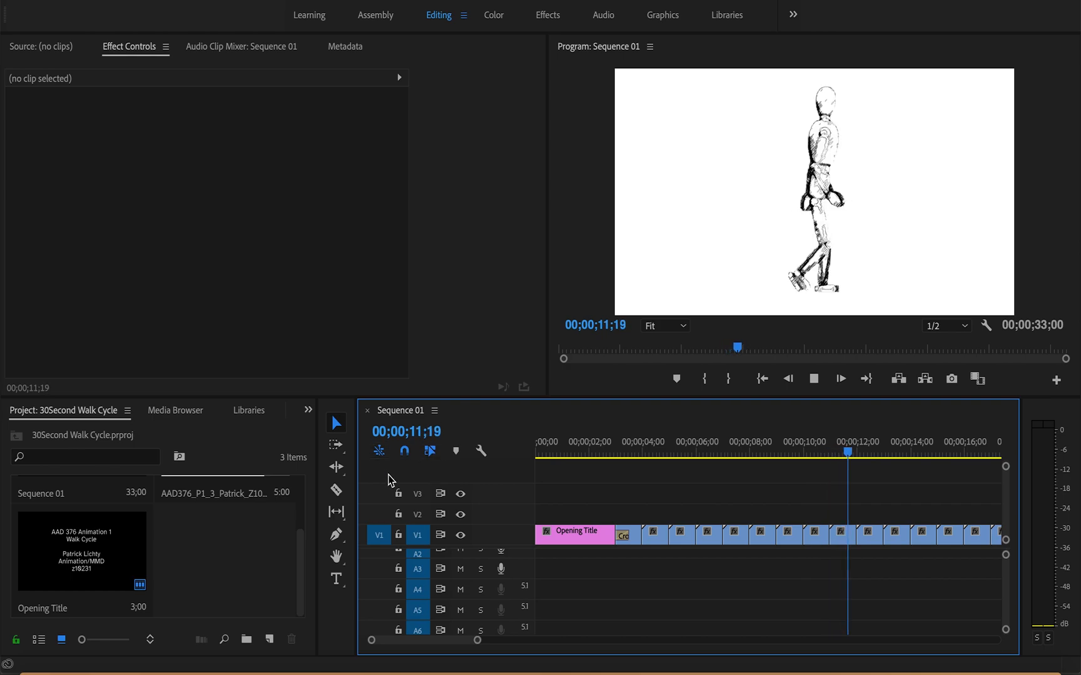
left_click(624, 452)
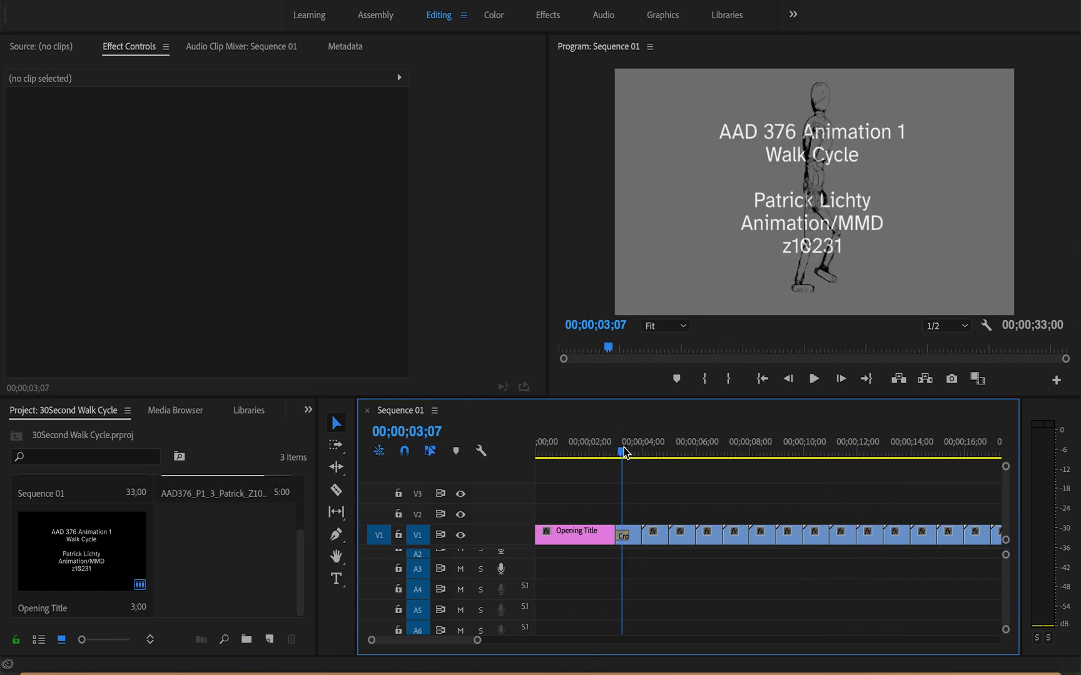
left_click_drag(625, 452, 715, 453)
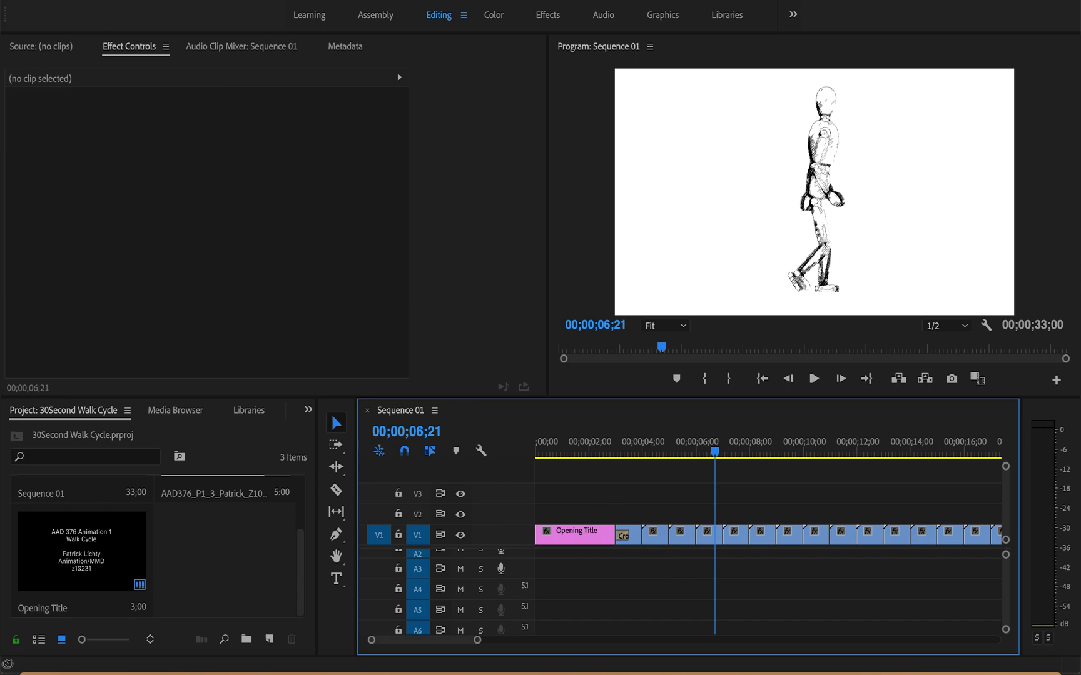
Step: Duplicate the Opening Title project item and rename the copy "end Title"
left_click(146, 0)
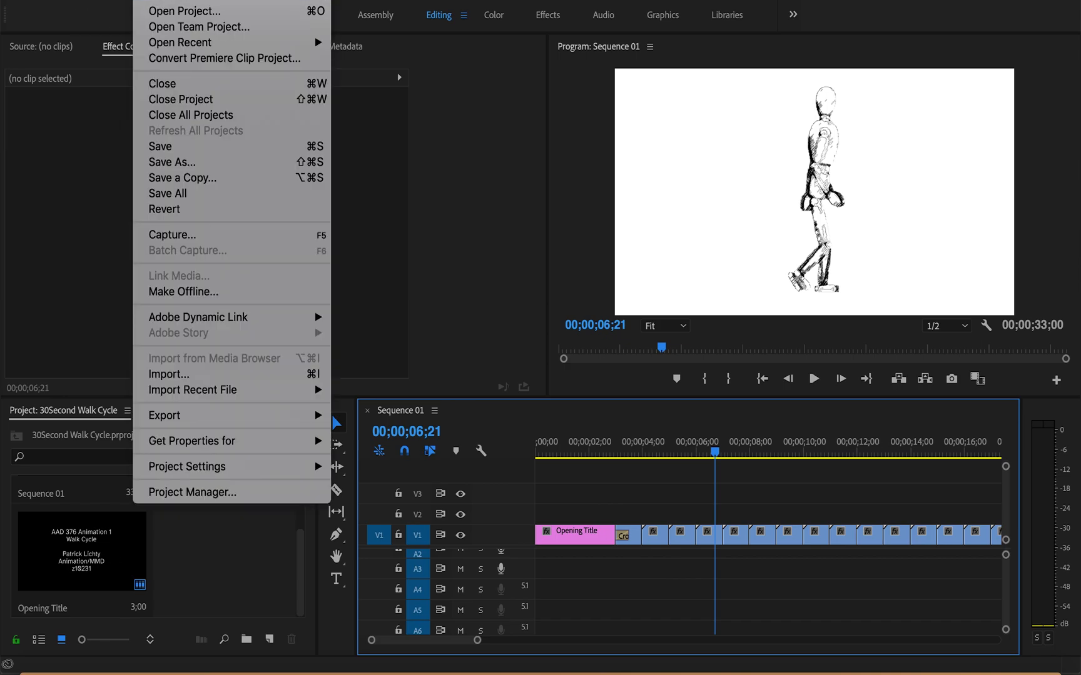
left_click(86, 582)
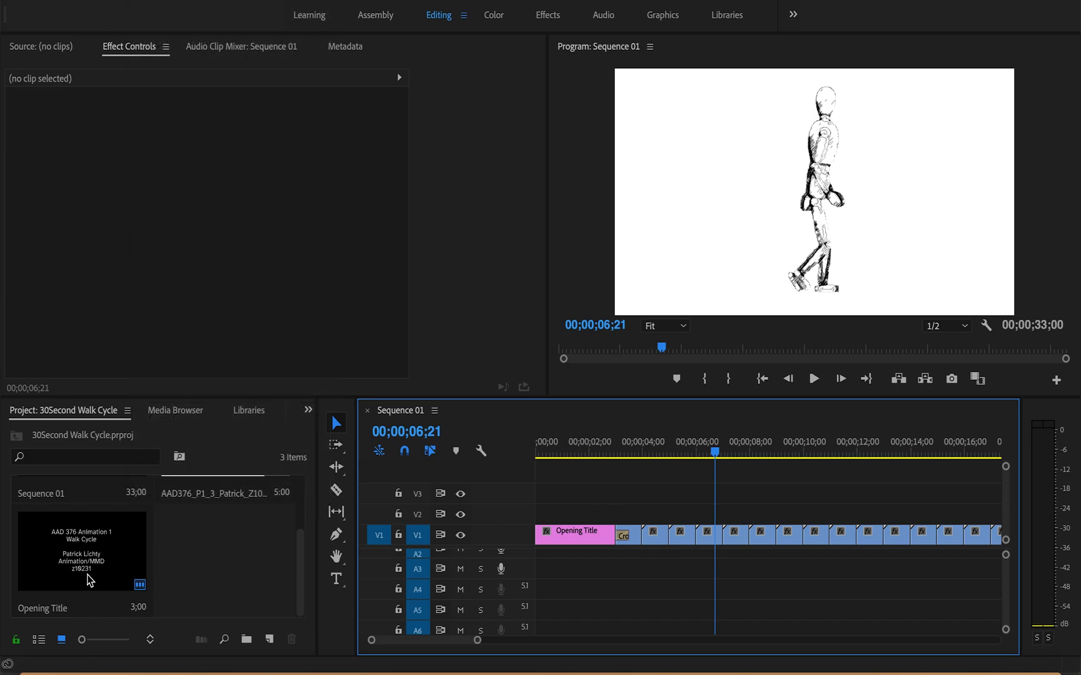
scroll(88, 575, "up", 3)
scroll(88, 553, "down", 2)
left_click(91, 552)
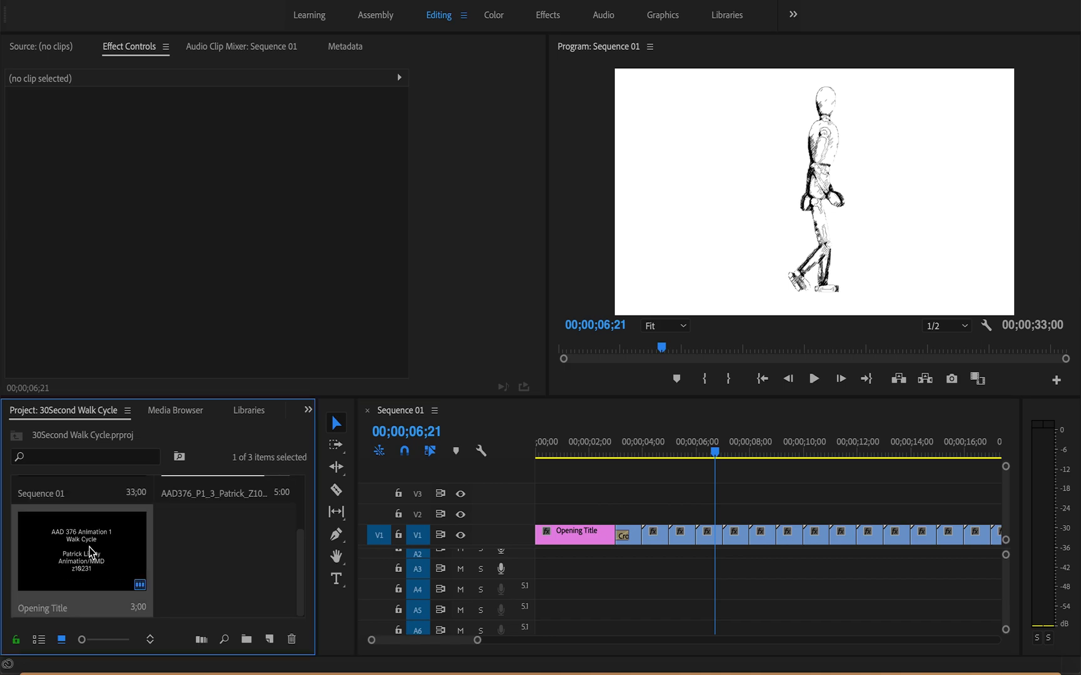
key("ctrl+v")
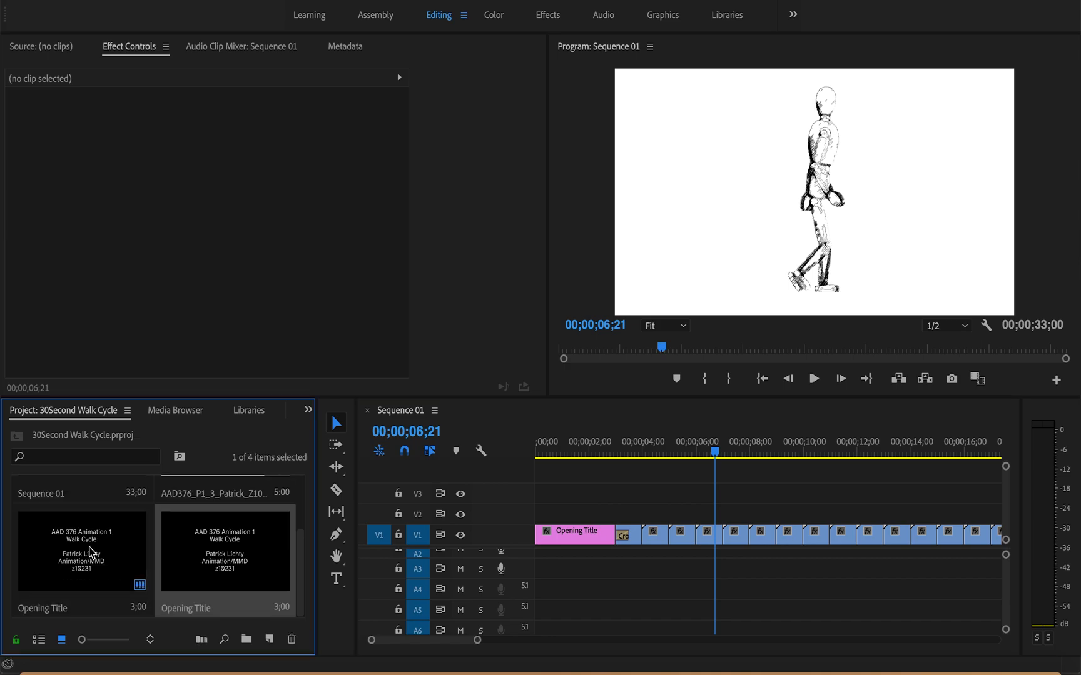
left_click(192, 608)
left_click(192, 609)
left_click_drag(194, 607, 52, 606)
type("end")
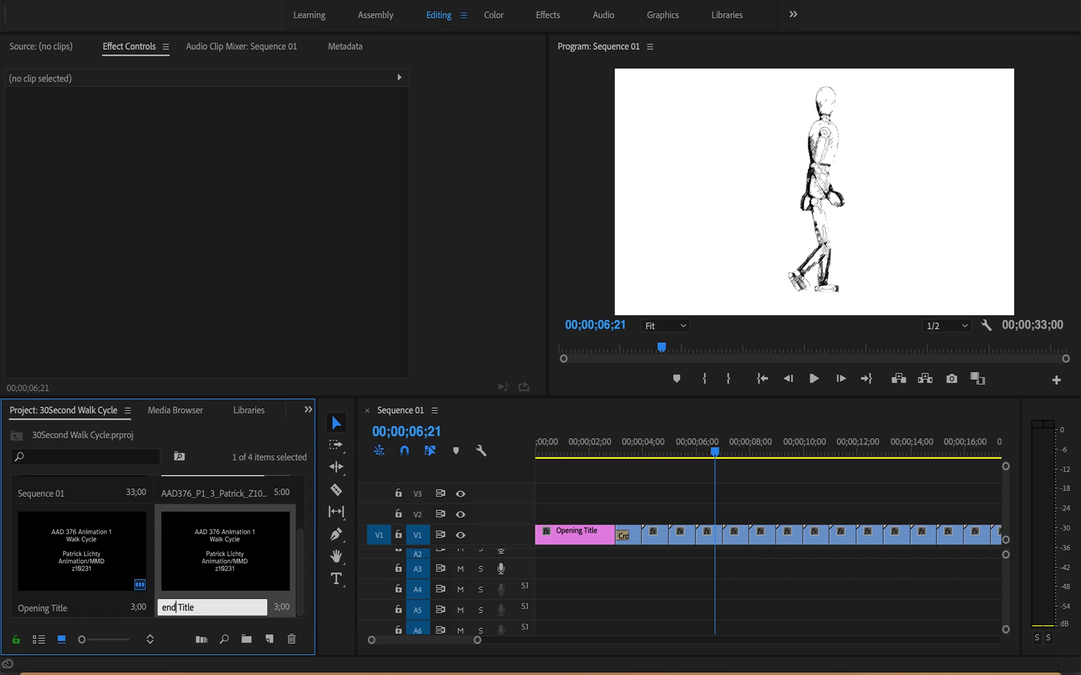
Step: Place the playhead past the last walk cycle clip at 00;00;33;26 and open the end Title for editing
double_click(257, 558)
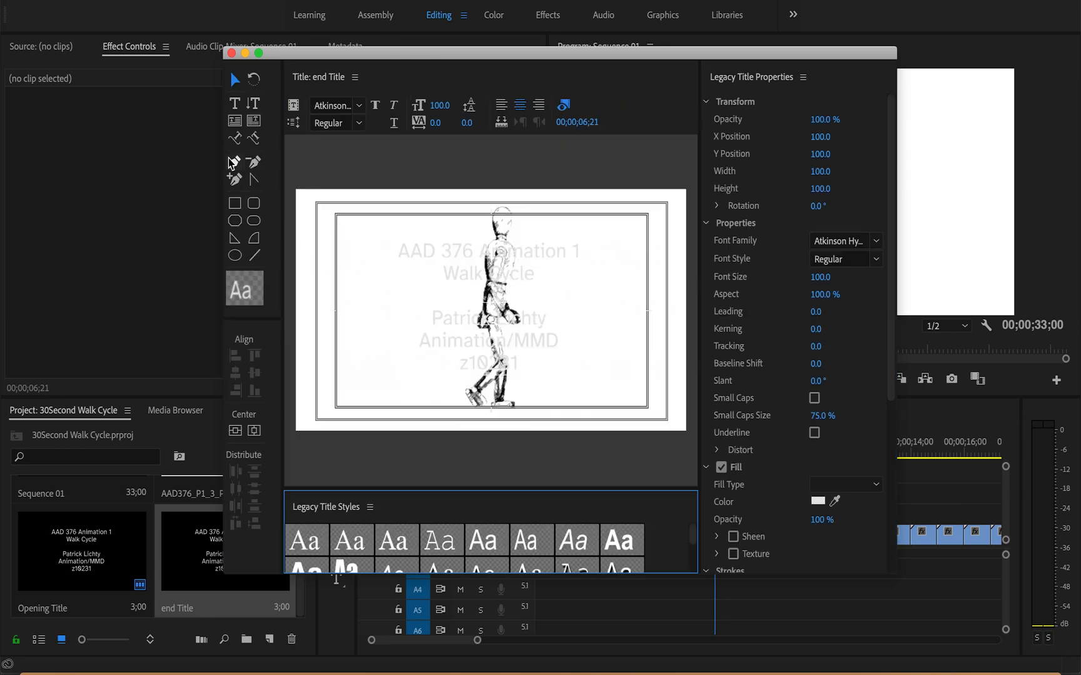
left_click(231, 53)
scroll(680, 499, "right", 10)
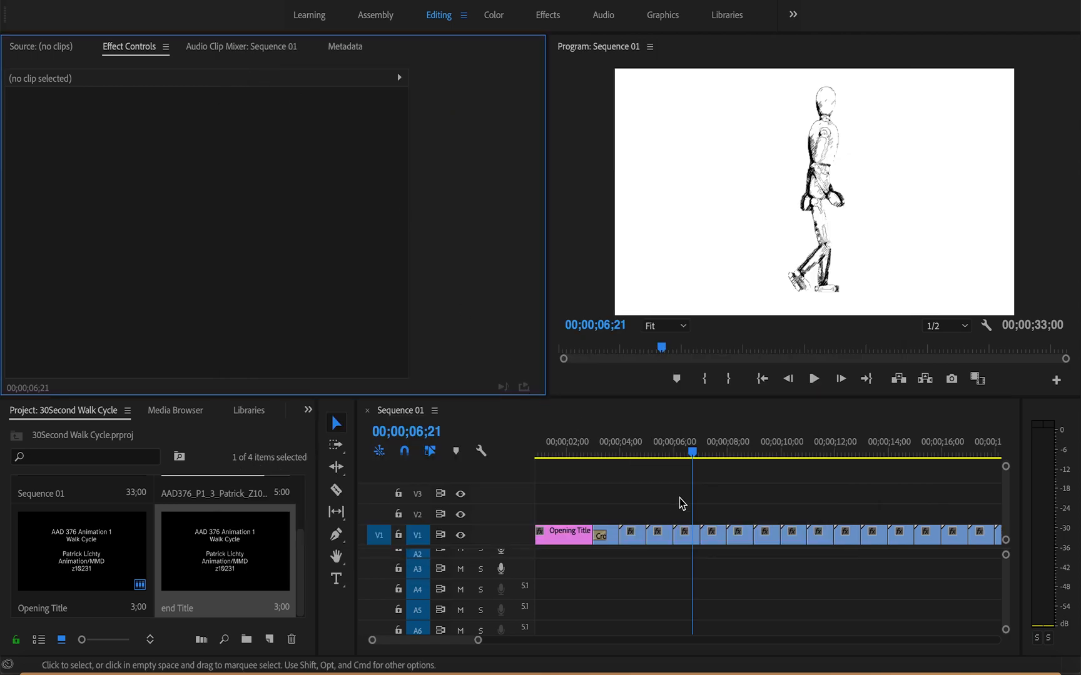
scroll(680, 499, "left", 5)
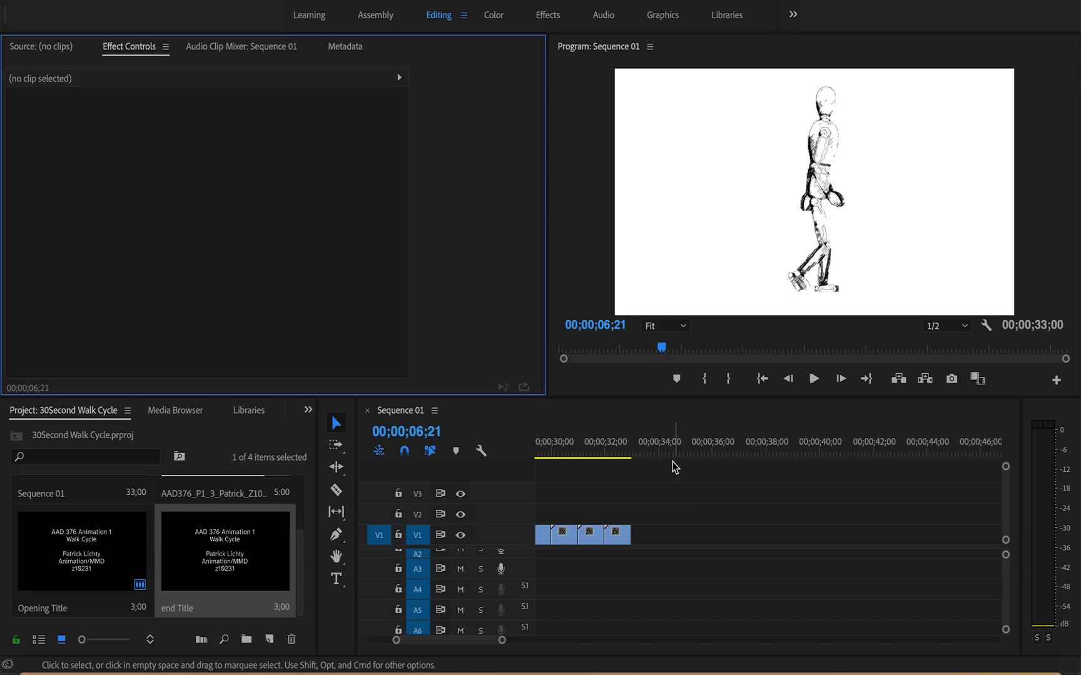
left_click(656, 440)
double_click(243, 540)
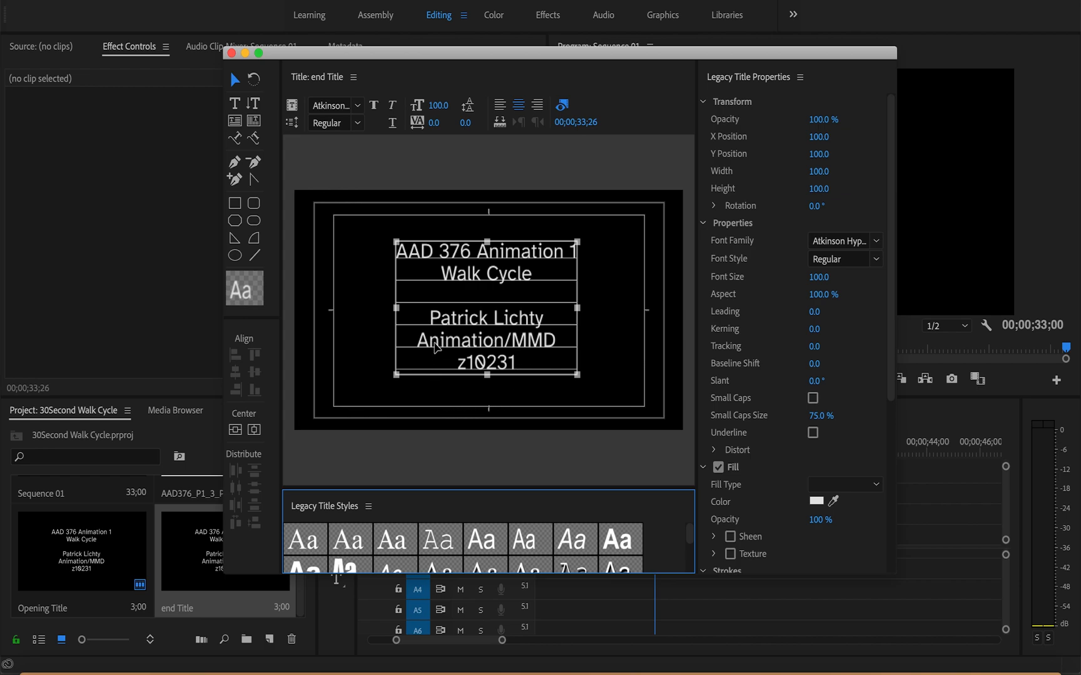
Step: Extend the second line of the end title's text to "Walk Cycle - The End"
left_click(430, 322)
double_click(412, 336)
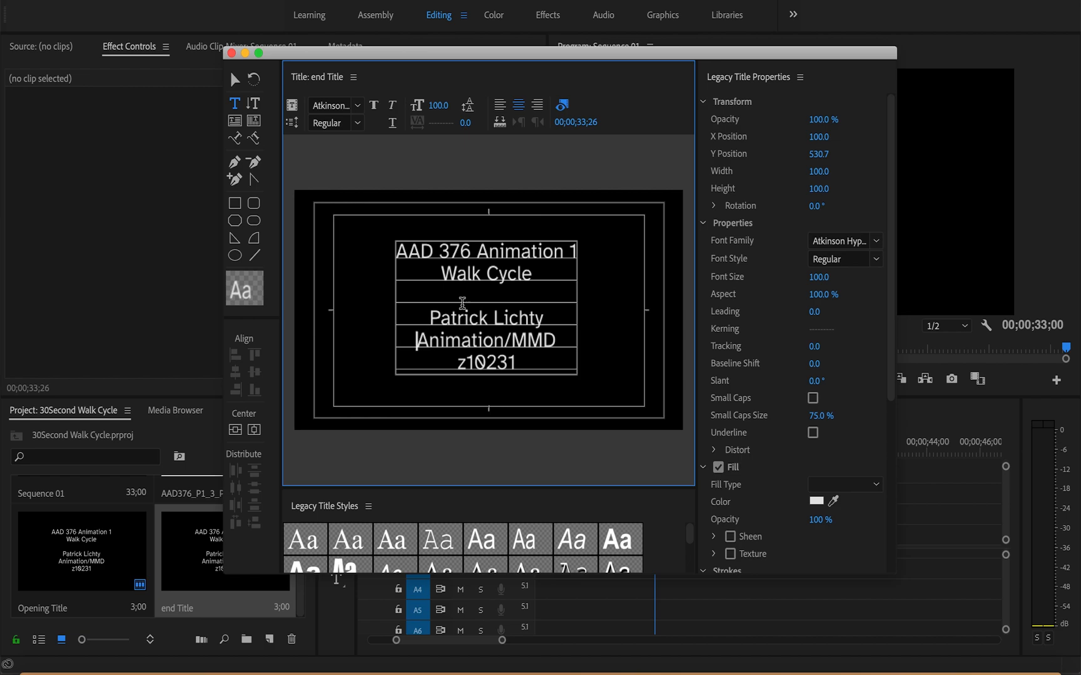
left_click(544, 272)
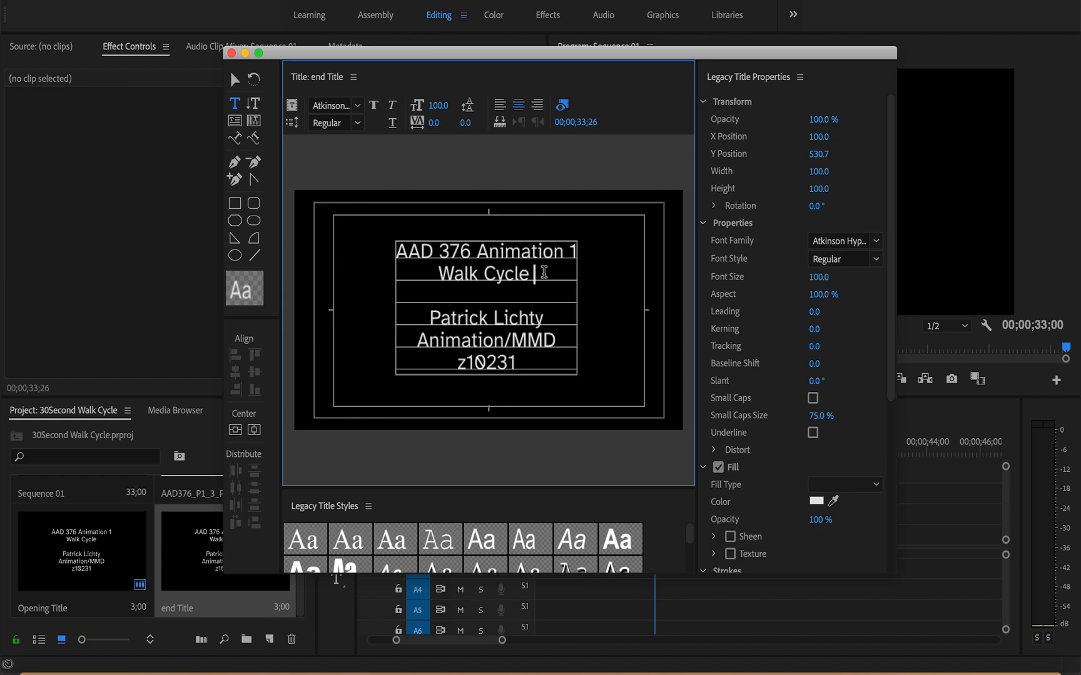
type("- The End")
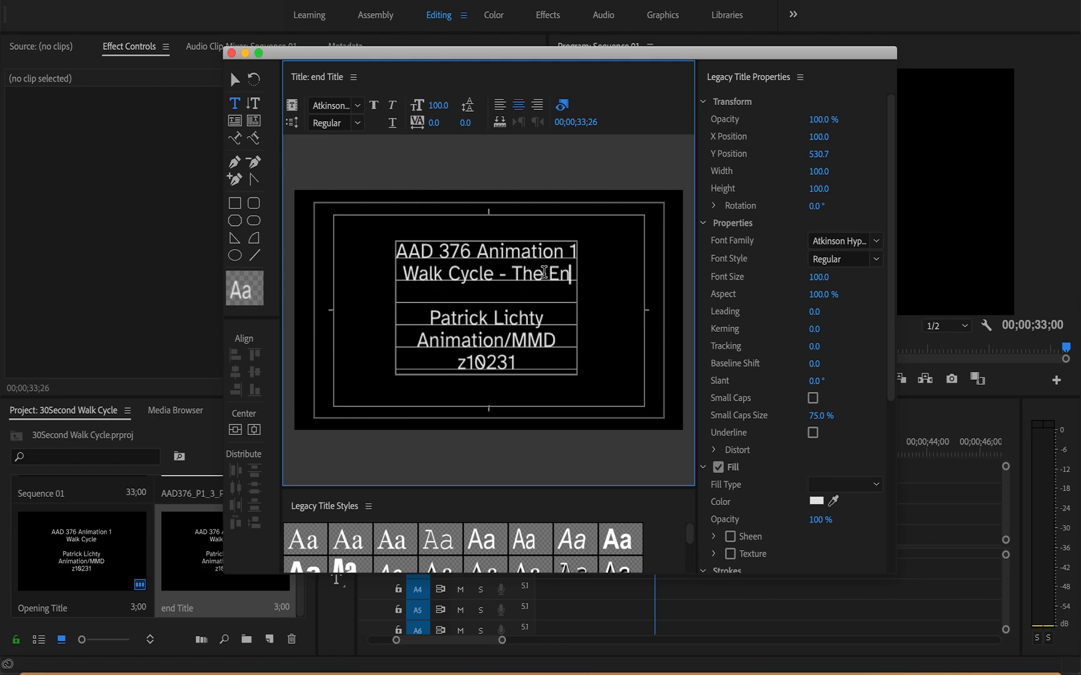
Step: Replace the ID number line in the end title with a blank line followed by "Thanks For Watching!"
left_click_drag(519, 363, 443, 364)
key("BackSpace")
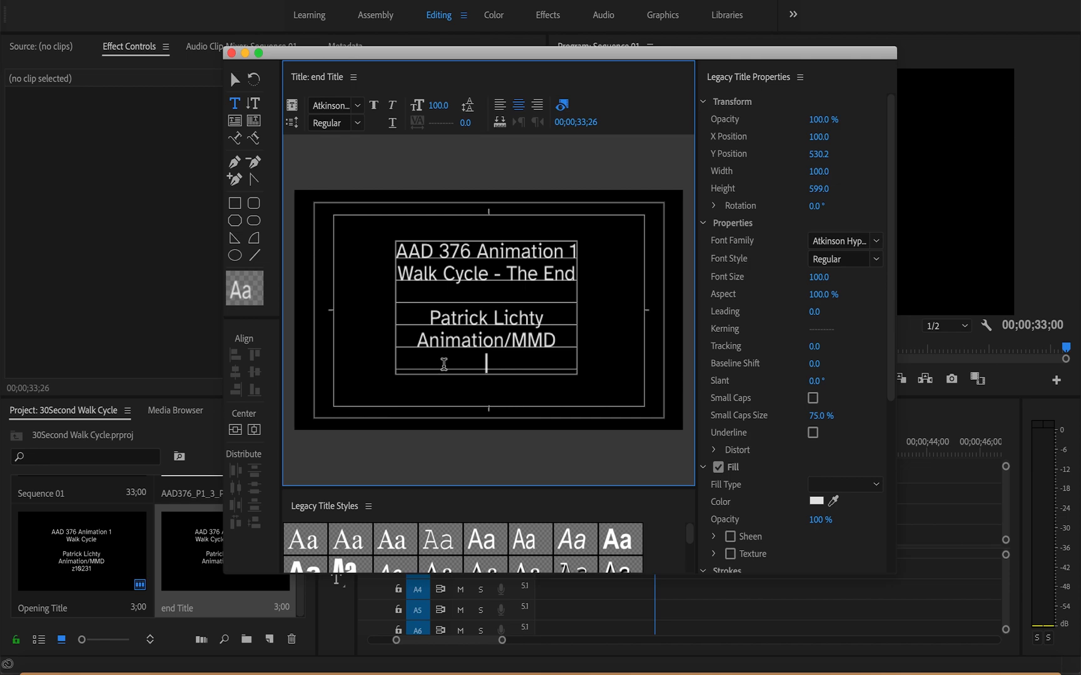
key("Return")
type("Tha")
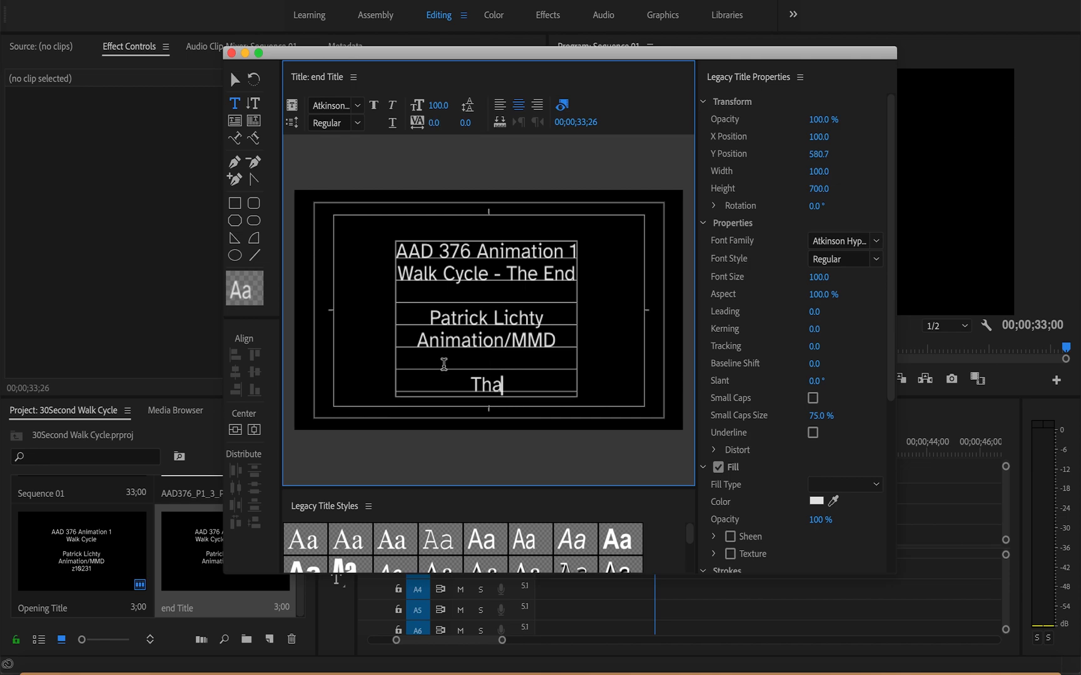
type("nks For Watching!")
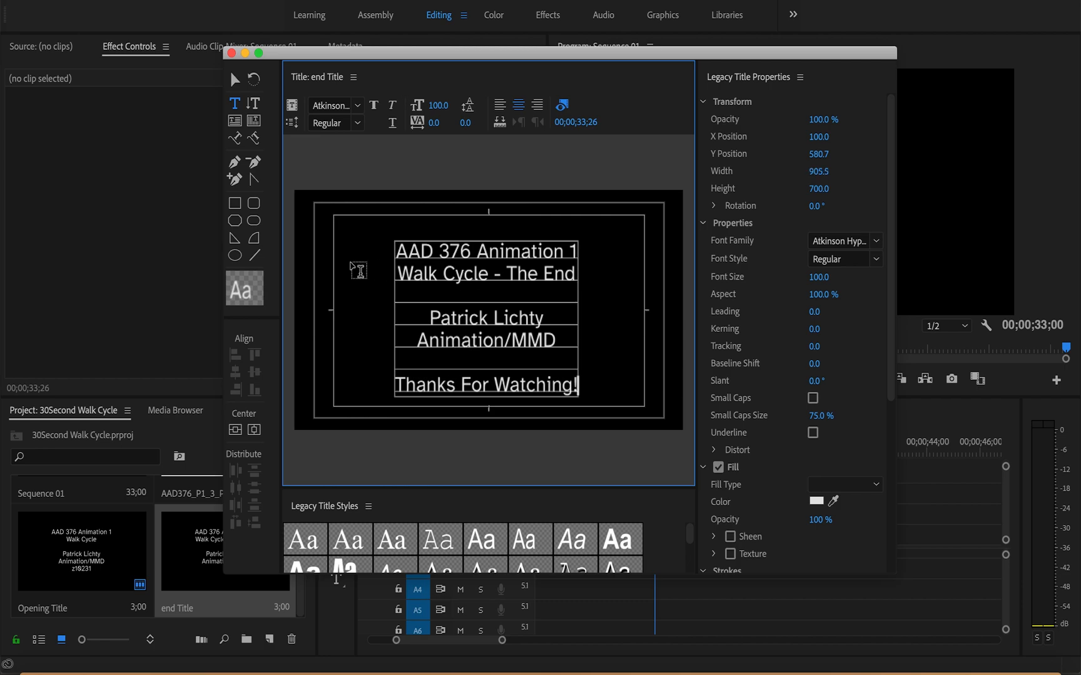
Step: Move the end title's text block up to about X 963.7, Y 524.5 and save the project
left_click(235, 79)
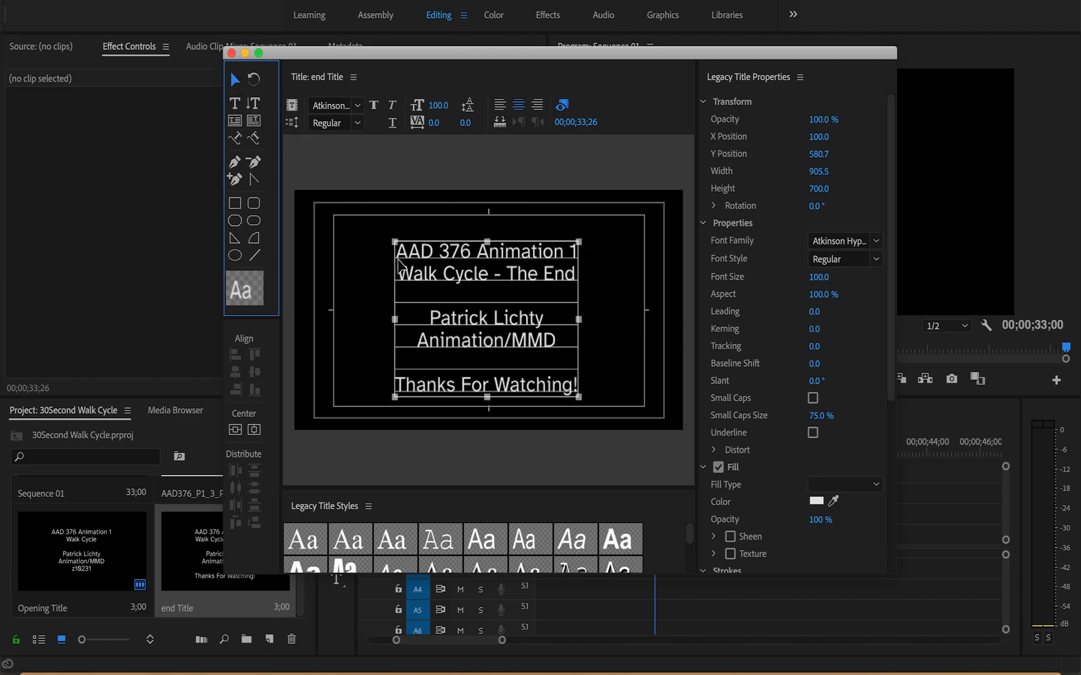
key("Up")
key("Up")
key("Up")
key("Up")
key("Up")
key("Up")
key("Up")
key("Up")
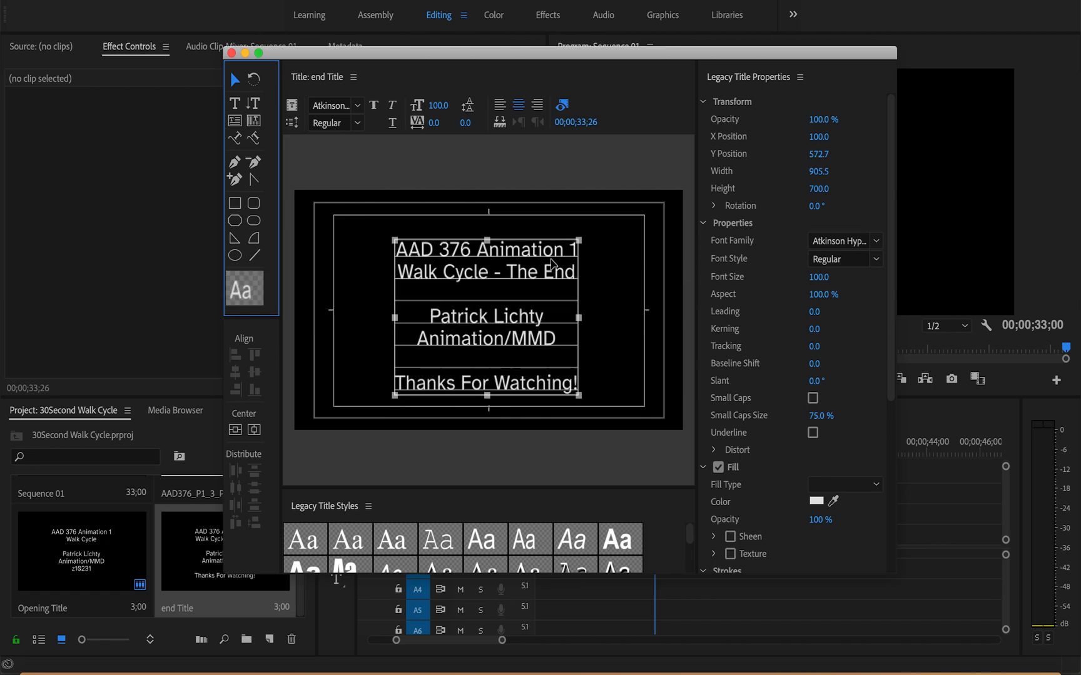
left_click_drag(549, 277, 553, 266)
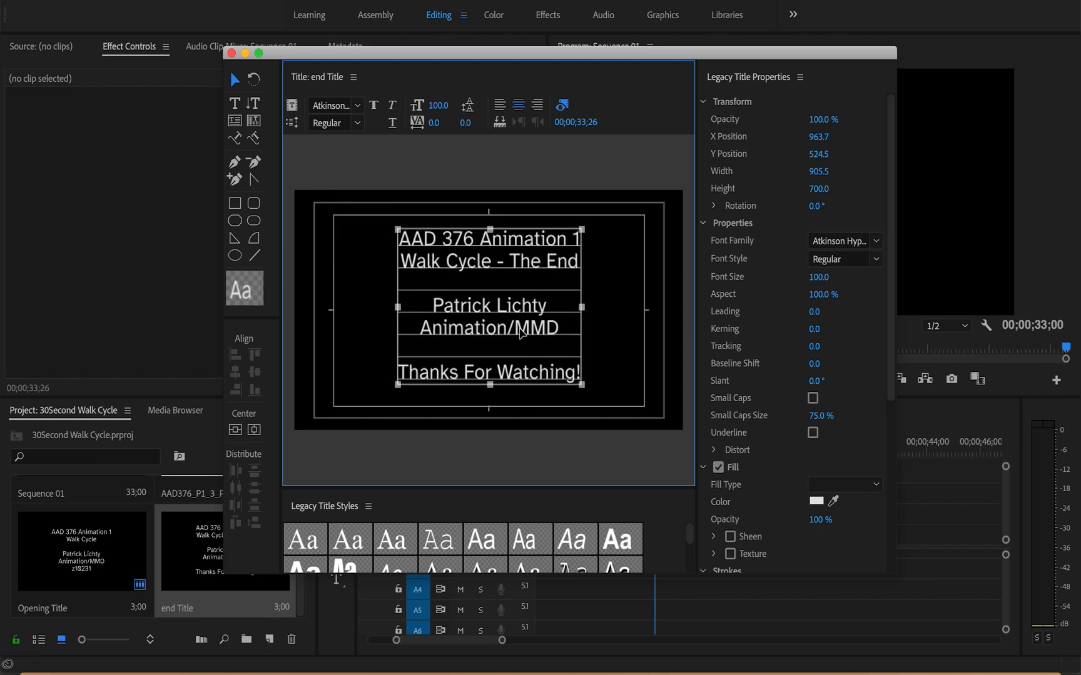
key("super+s")
left_click(231, 53)
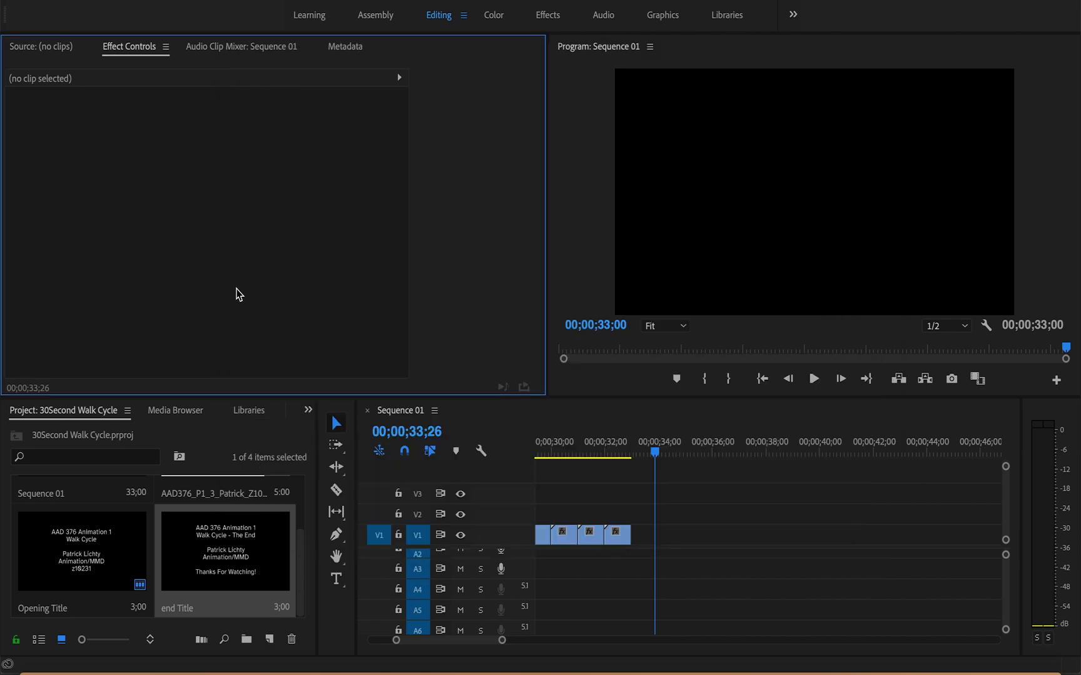
Step: Append the end Title after the last walk cycle clip on V1 and apply Cross Dissolve to its start and end
left_click(245, 550)
left_click_drag(245, 544, 638, 541)
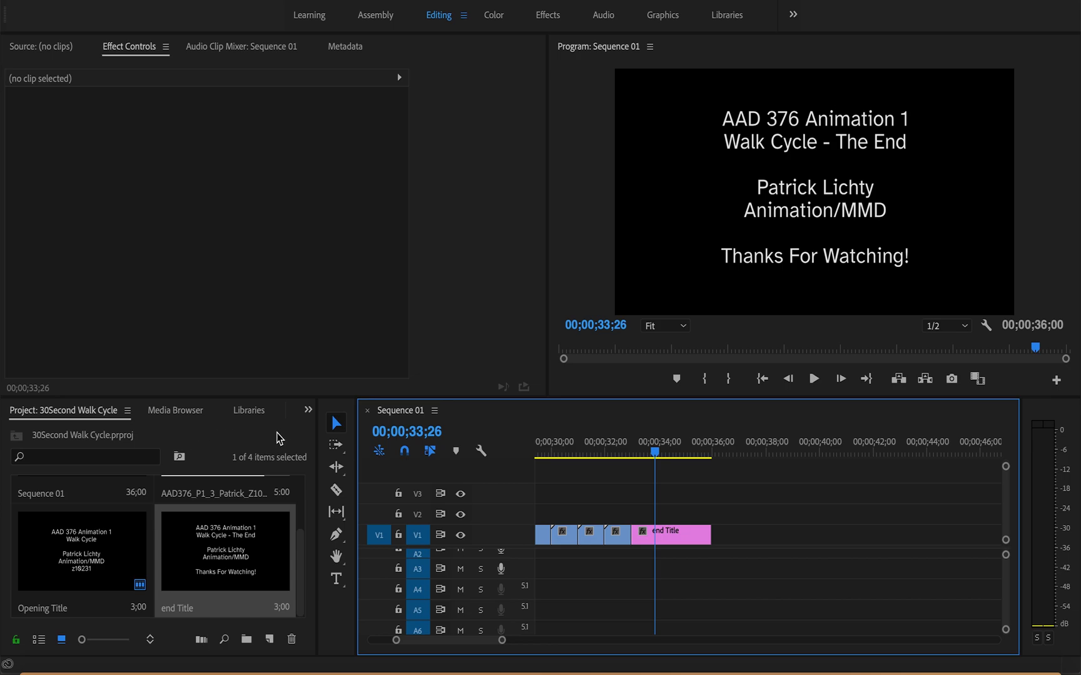
left_click(307, 413)
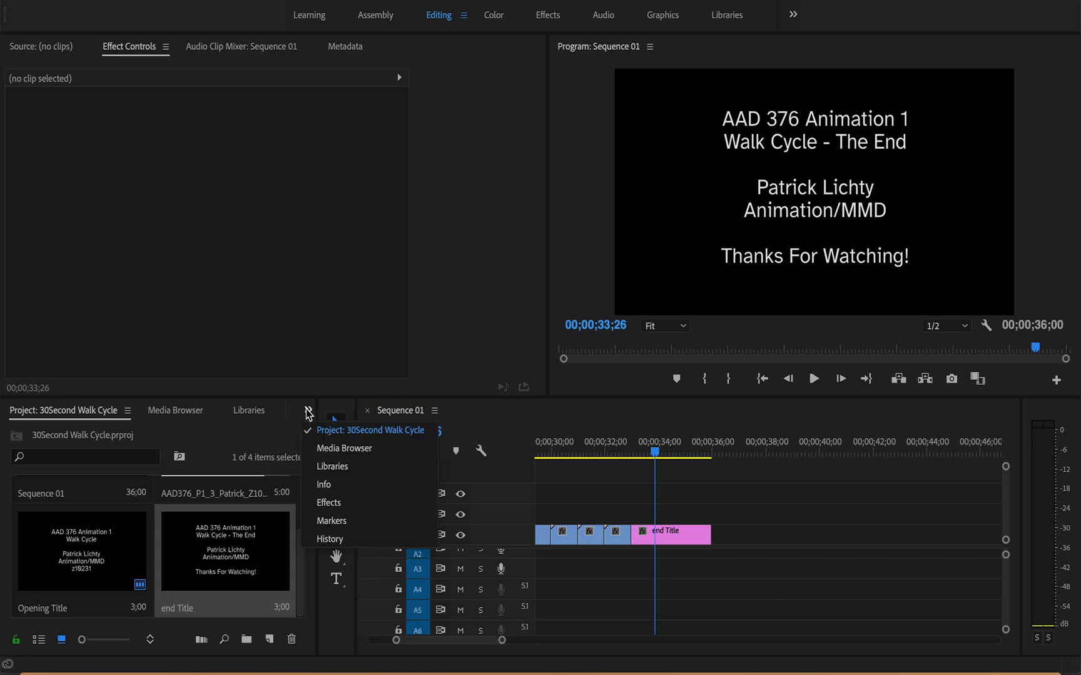
left_click(326, 504)
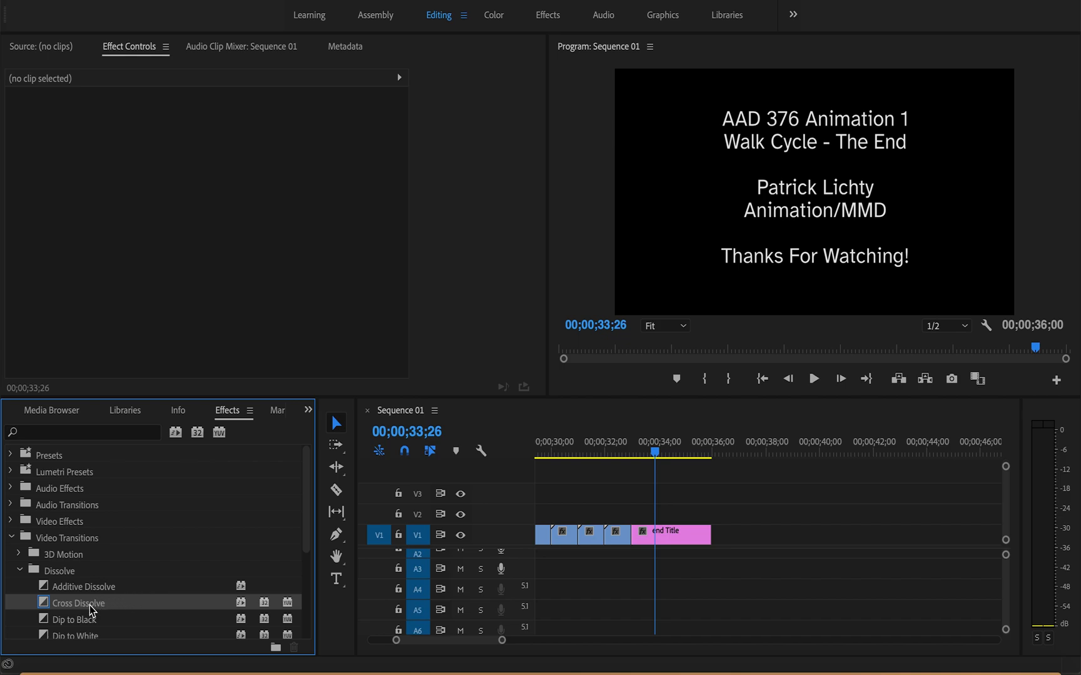
left_click_drag(92, 611, 644, 550)
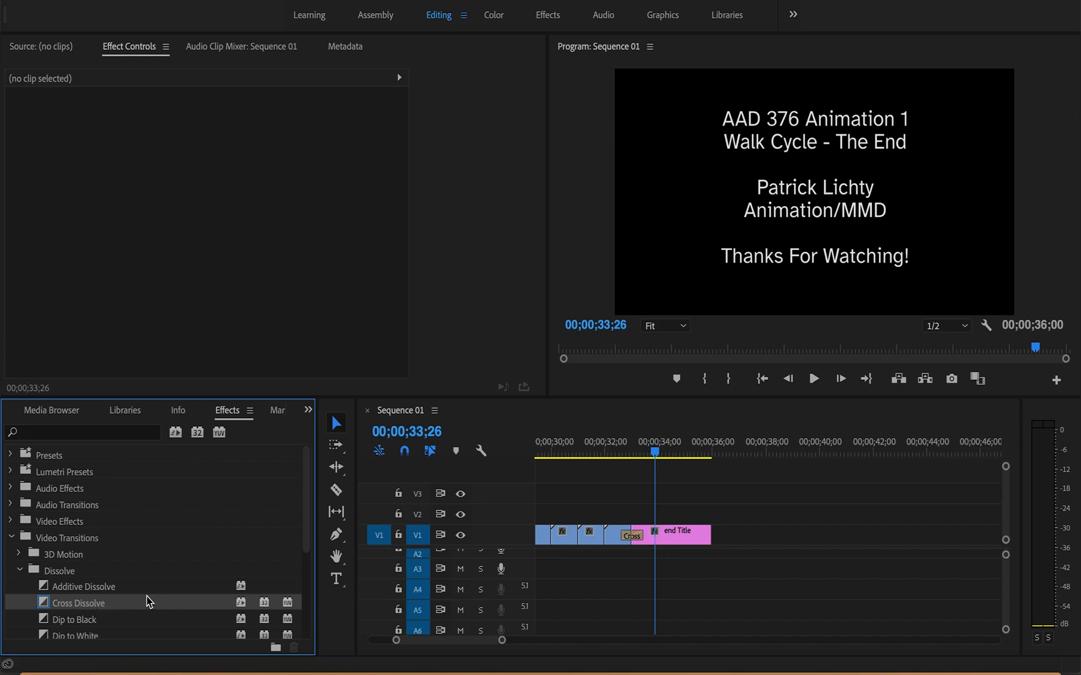
left_click_drag(147, 602, 713, 547)
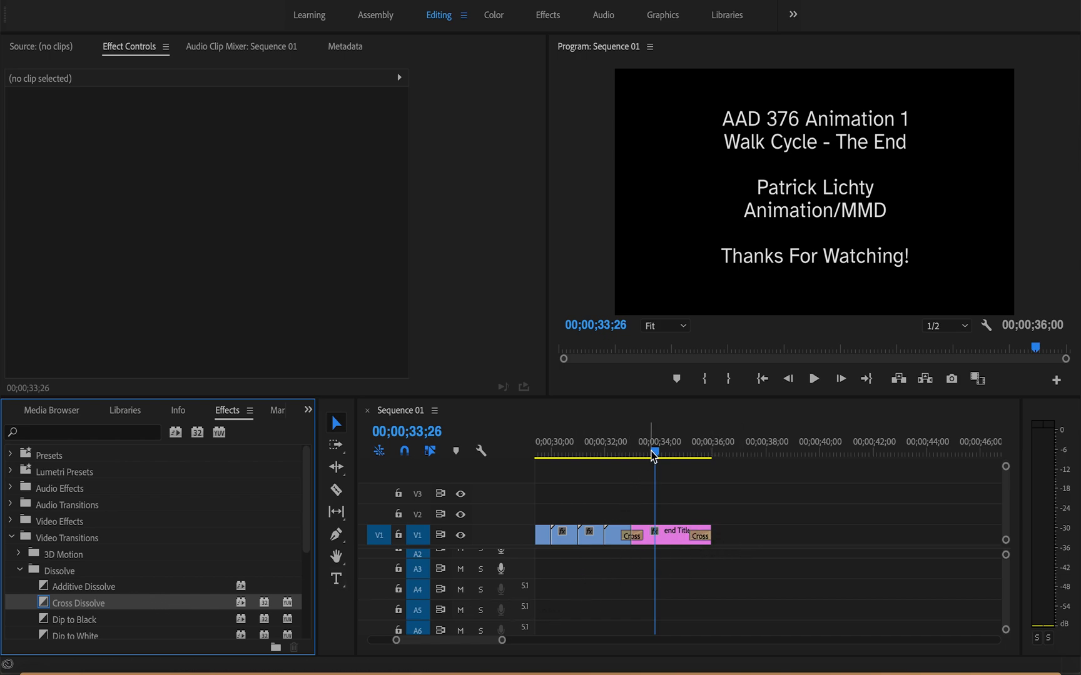
Step: Return the playhead to the start of the sequence
left_click_drag(652, 453, 337, 434)
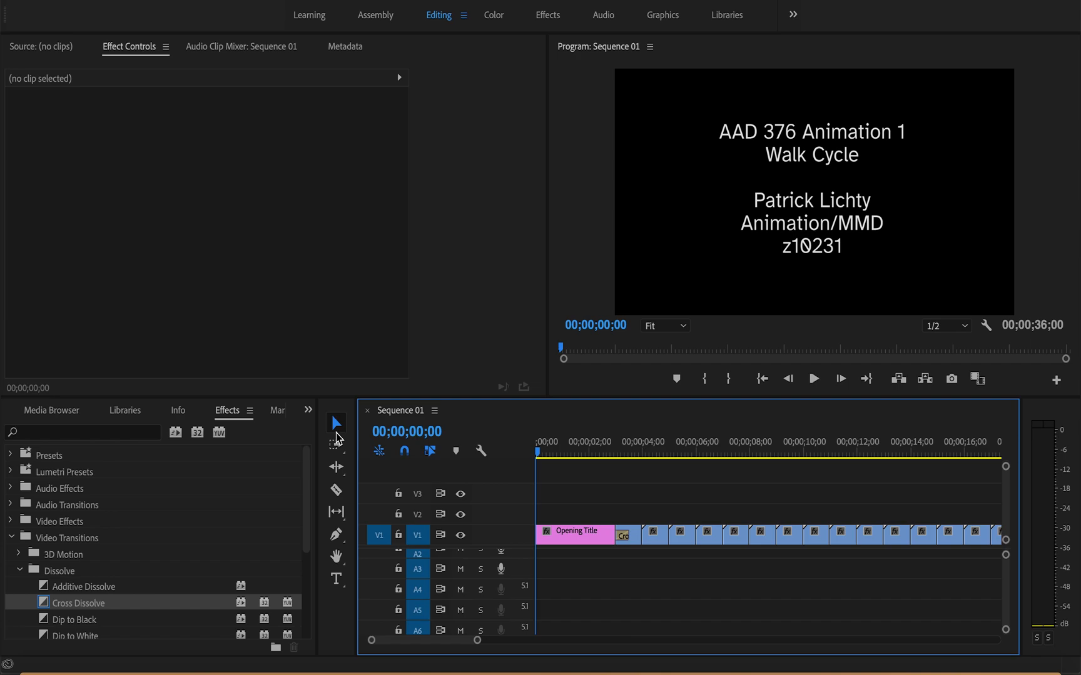
Step: Apply Cross Dissolve to the start of the Opening Title clip on V1 and play the sequence through to its end
left_click_drag(92, 603, 543, 536)
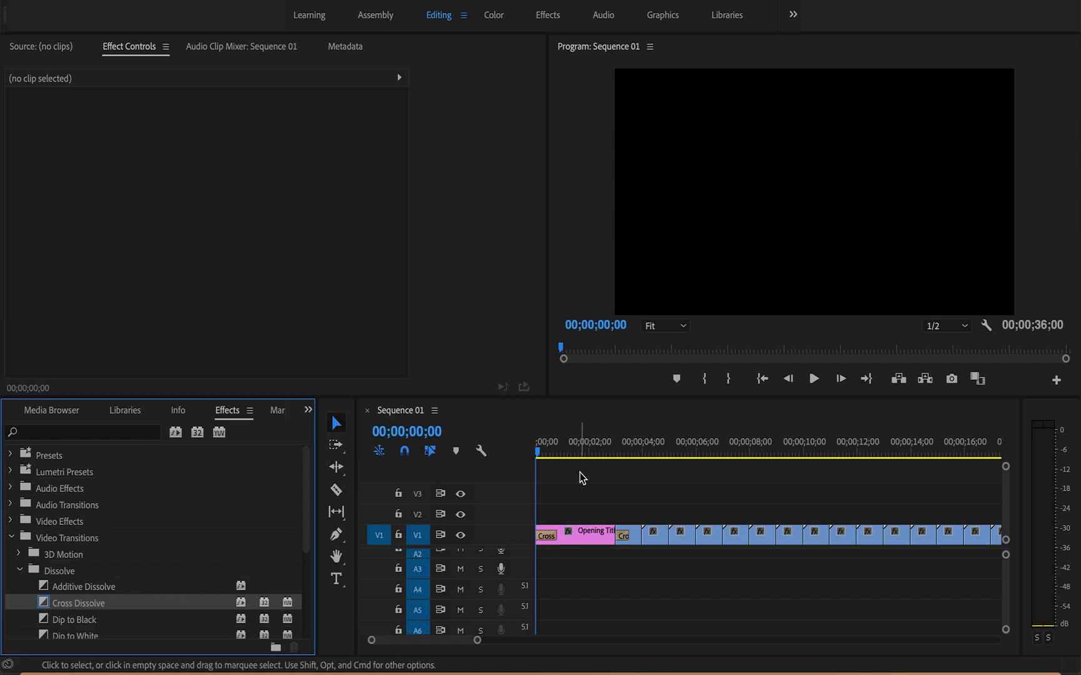
key("space")
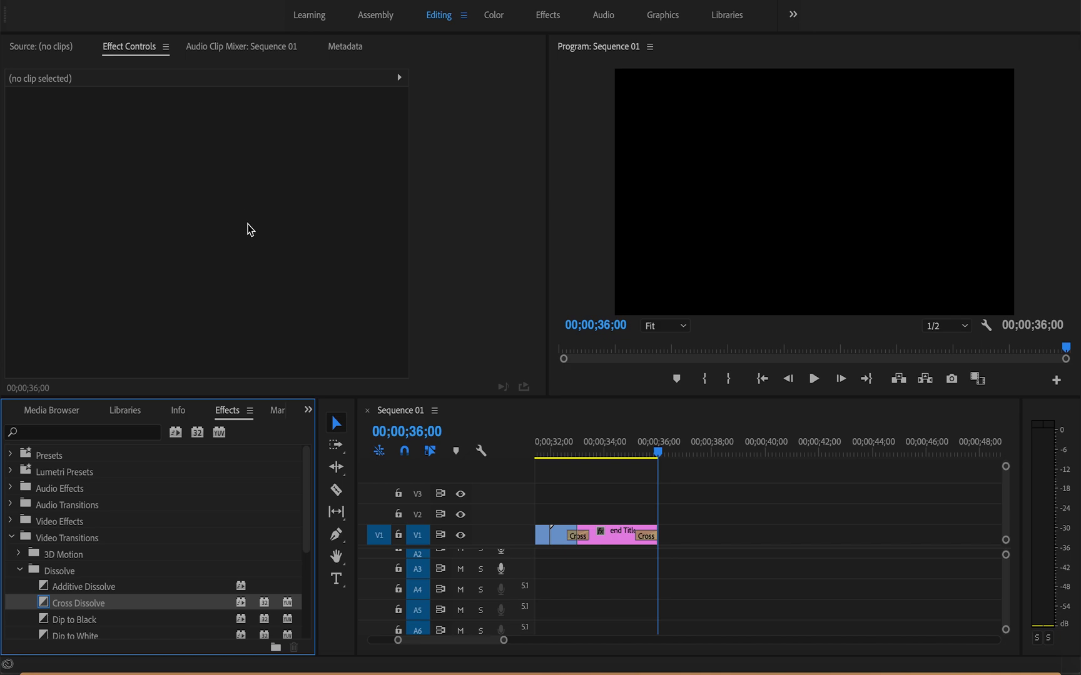
Step: Open the media export settings for Sequence 01
left_click(411, 417)
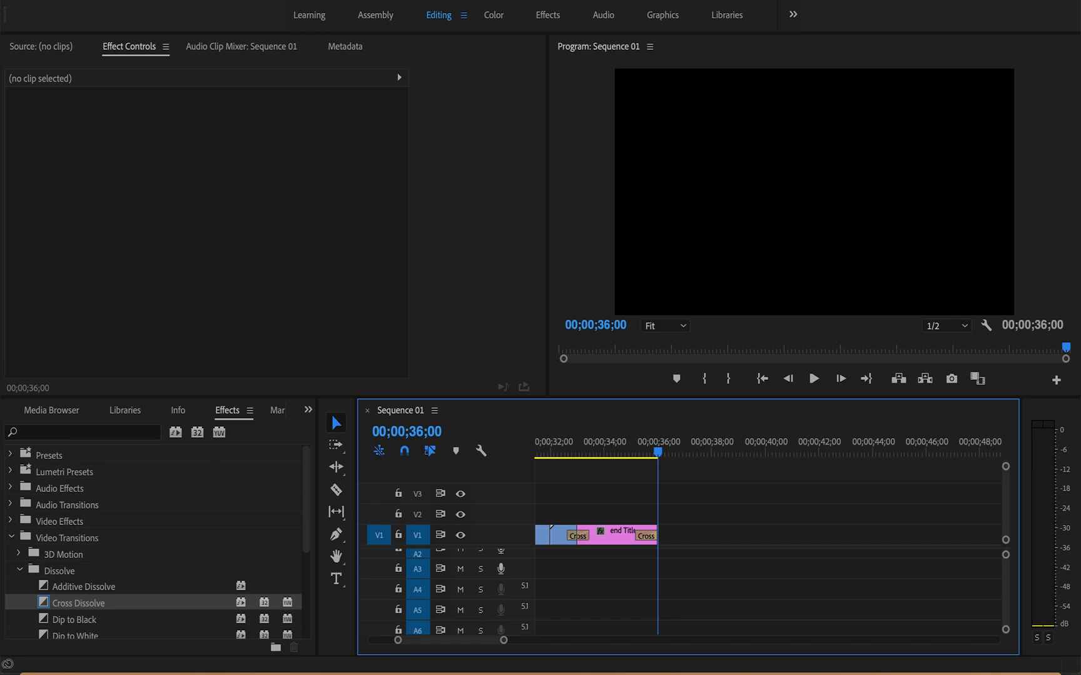
left_click(150, 1)
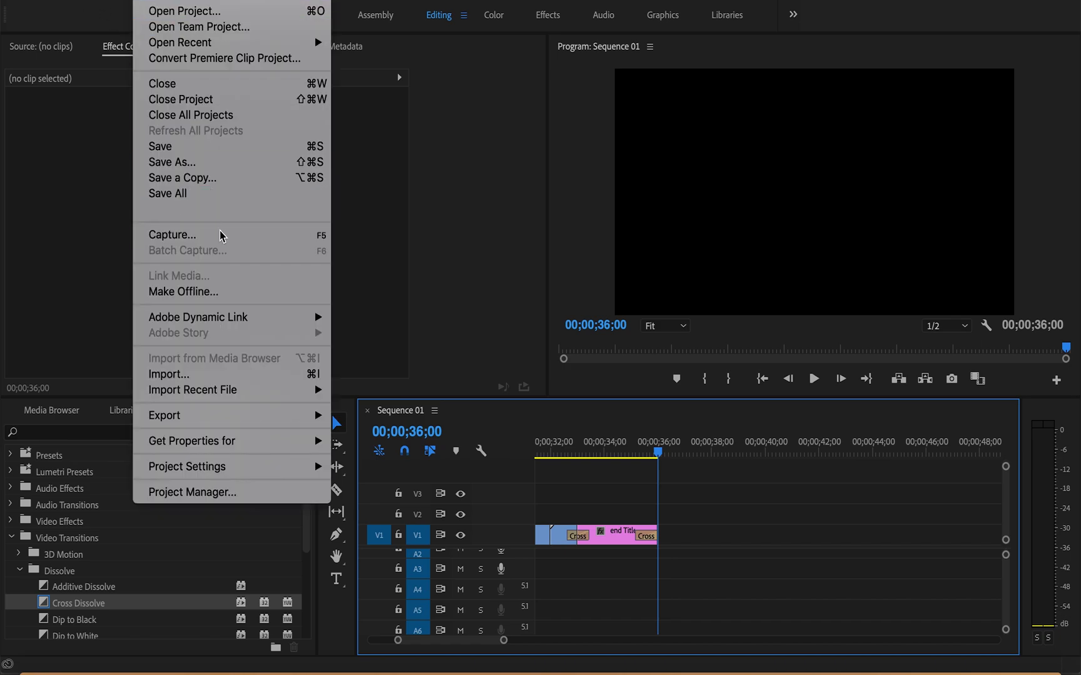
mouse_move(257, 391)
mouse_move(267, 418)
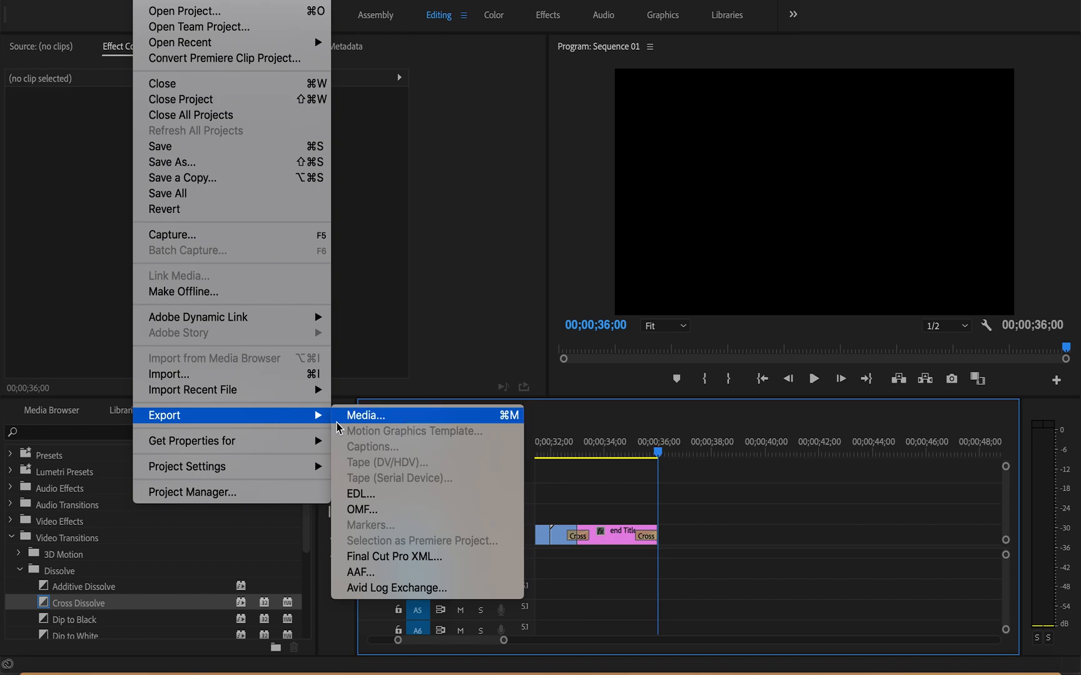
mouse_move(328, 425)
left_click(352, 424)
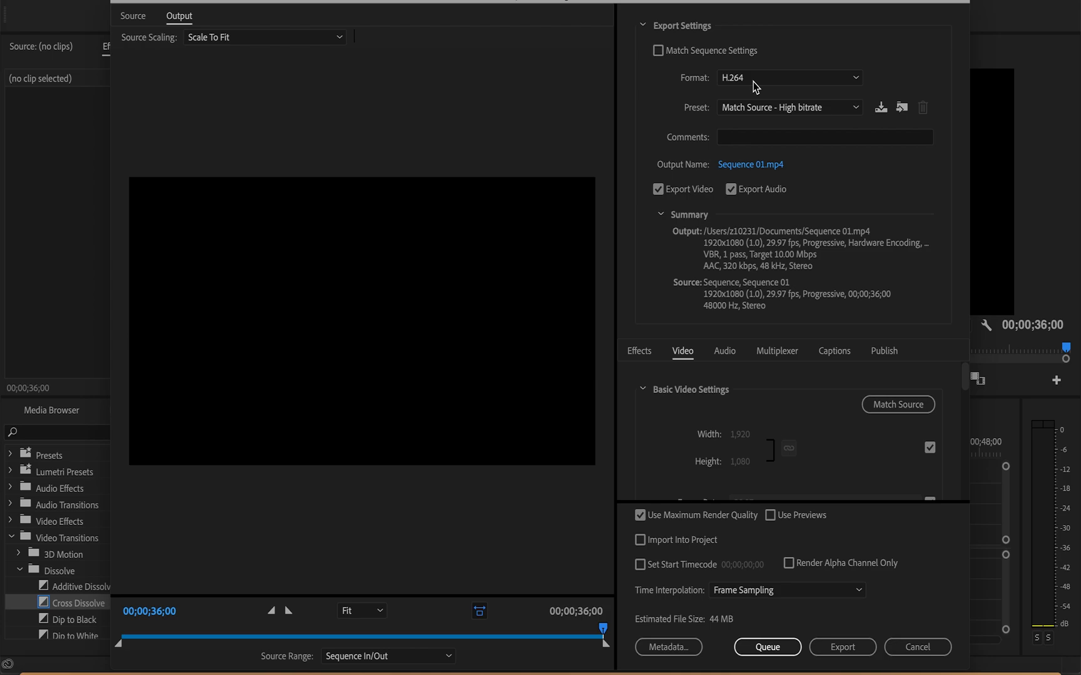
Step: Set the export destination to the "walk cycle project final" folder inside Documents
left_click(750, 165)
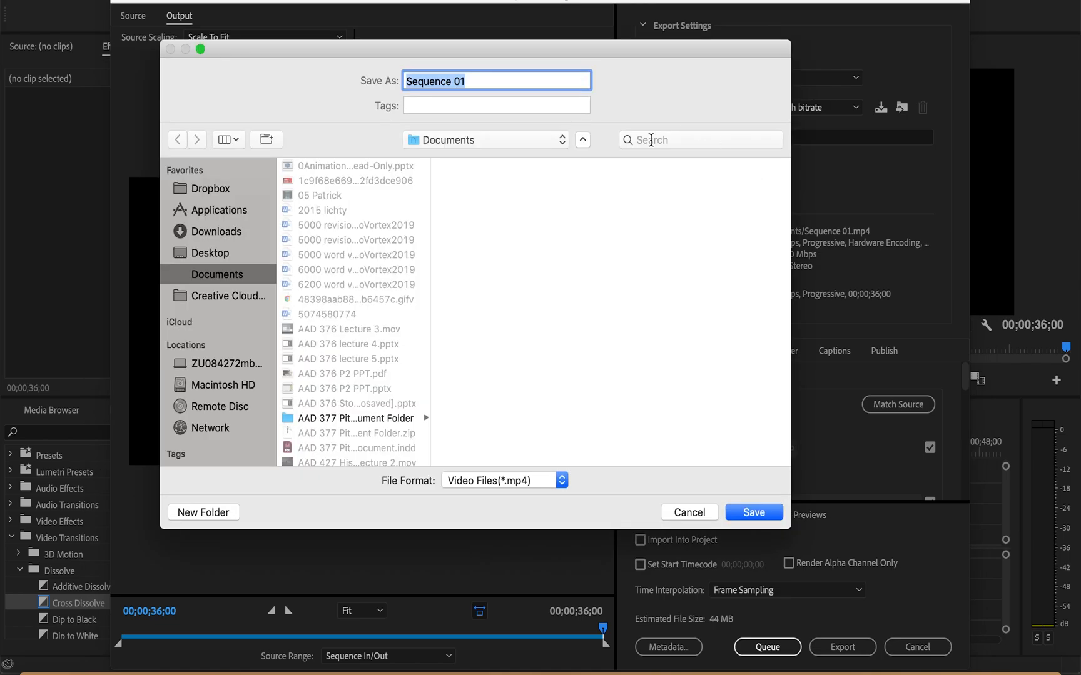
scroll(332, 306, "down", 5)
scroll(332, 306, "down", 15)
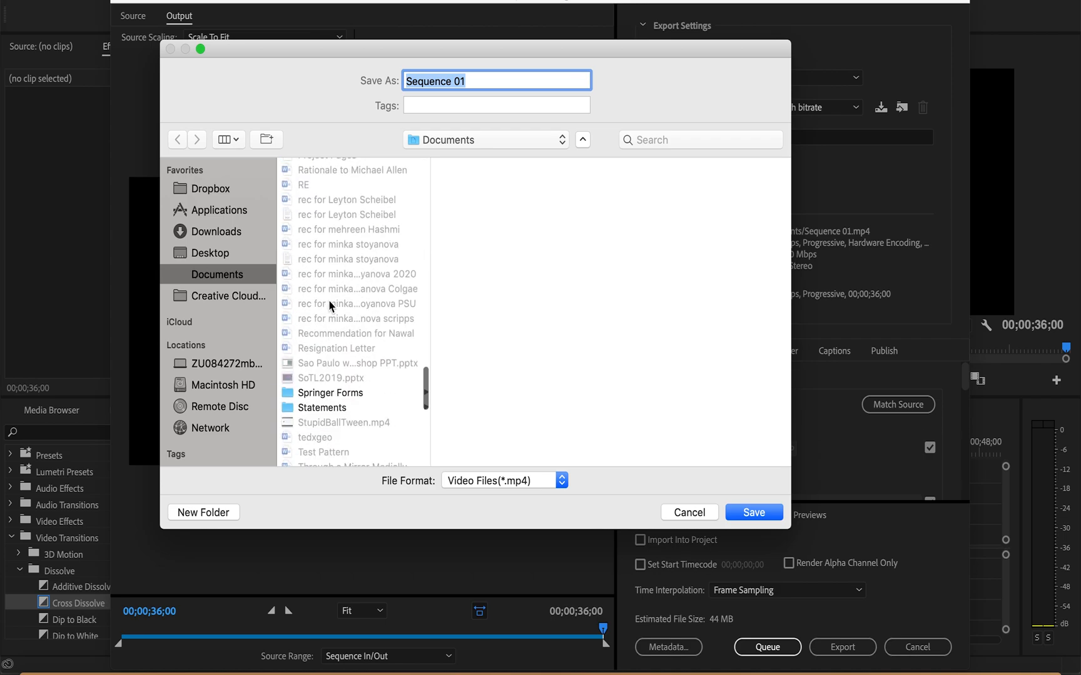
scroll(331, 306, "down", 4)
scroll(330, 305, "down", 3)
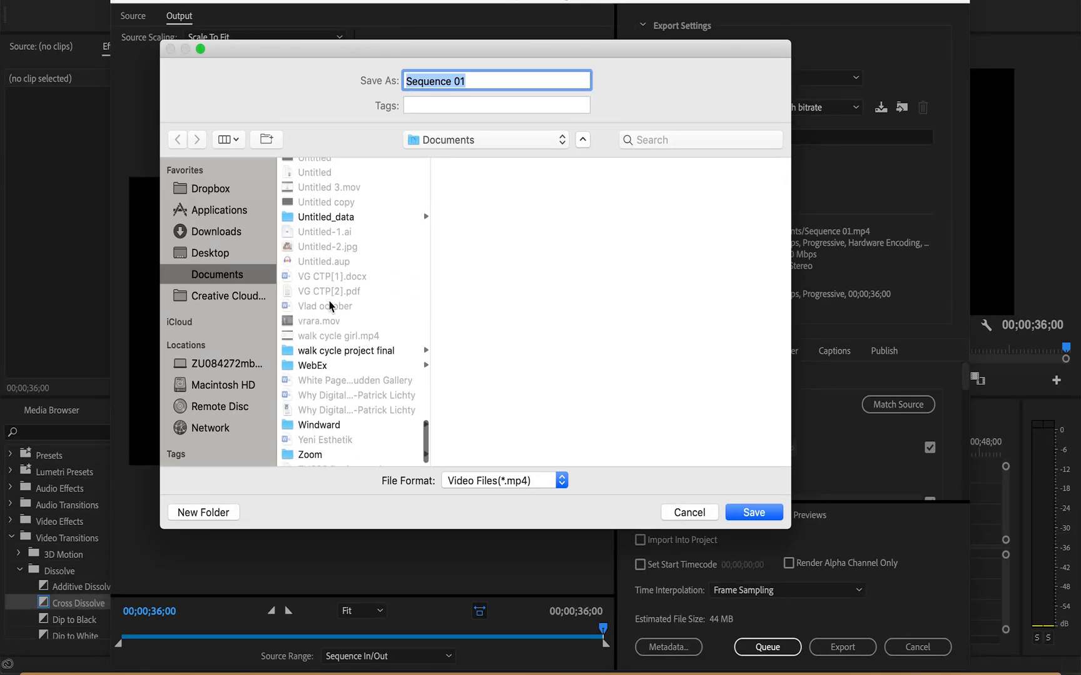
left_click(343, 354)
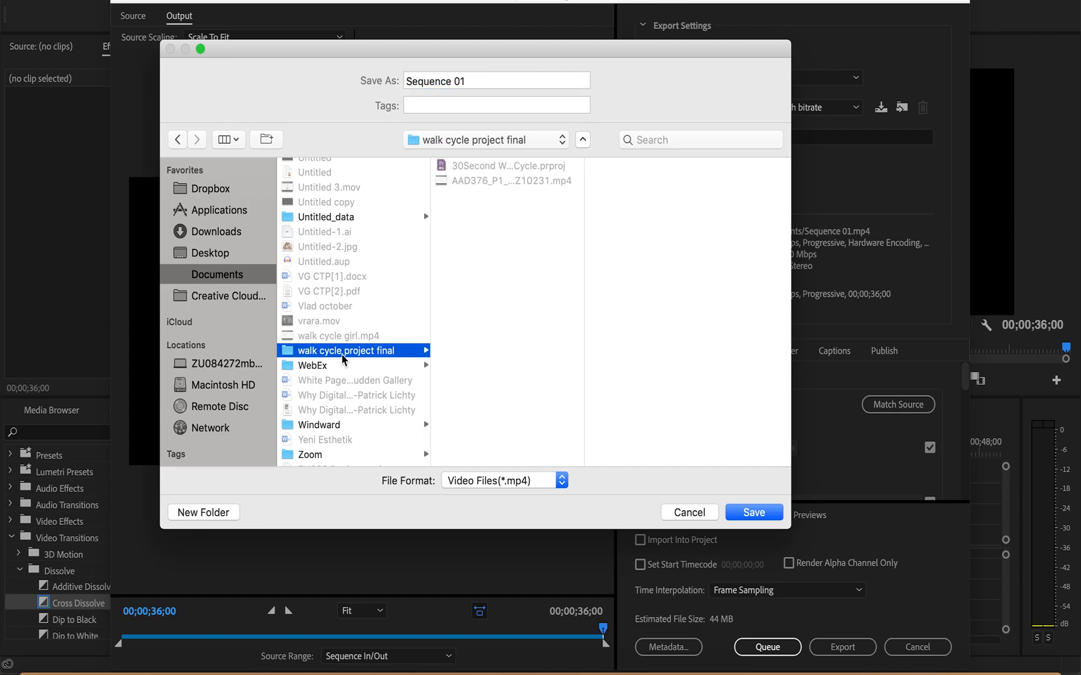
Step: Name the export file "AAD376_P1_3_" followed by the student's nickname and ID number, and save the output name
left_click(475, 78)
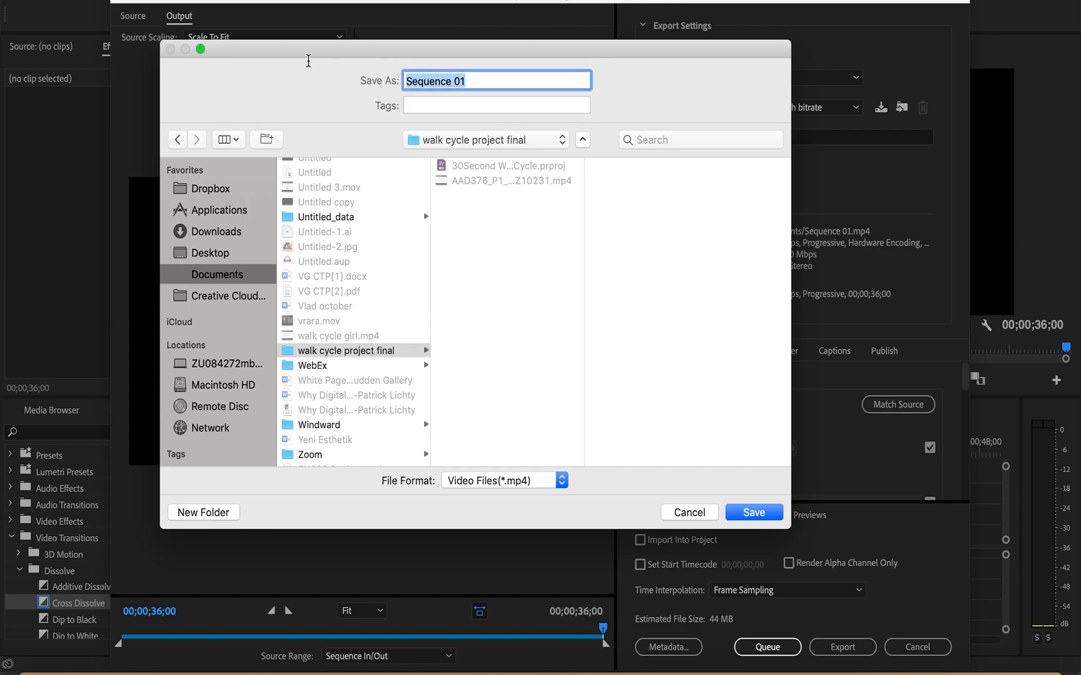
type("AA")
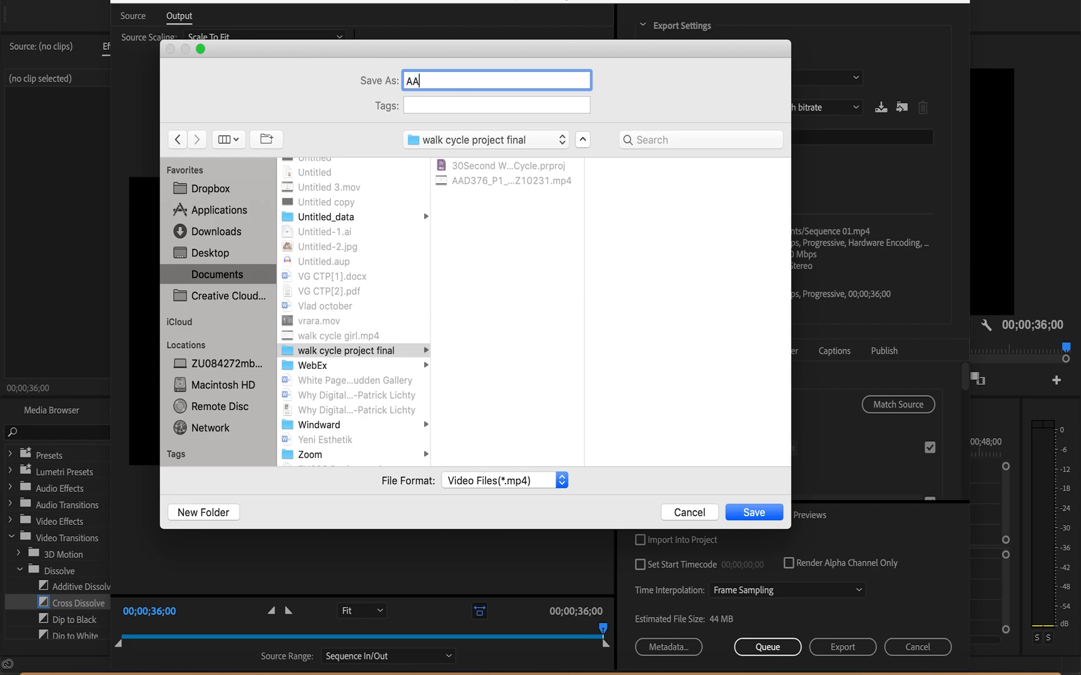
type("D376")
type("_")
type("P1")
type("_3")
type("_")
type("Patrick")
key("BackSpace")
key("BackSpace")
key("BackSpace")
key("BackSpace")
key("BackSpace")
key("BackSpace")
key("BackSpace")
type("CrazyOlP")
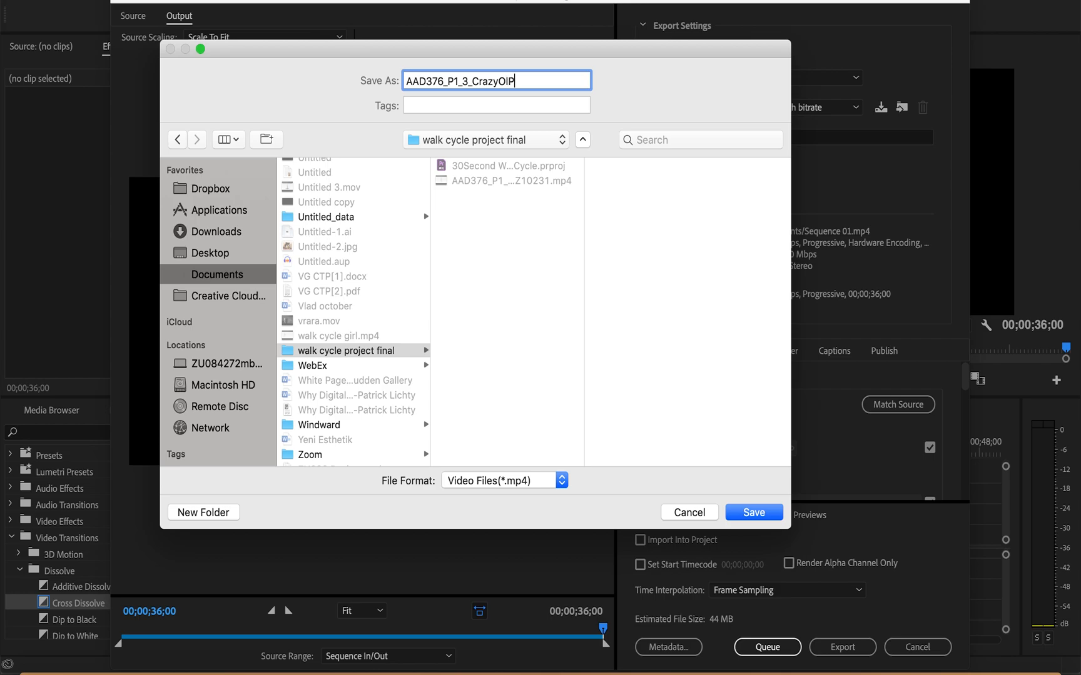
left_click(755, 514)
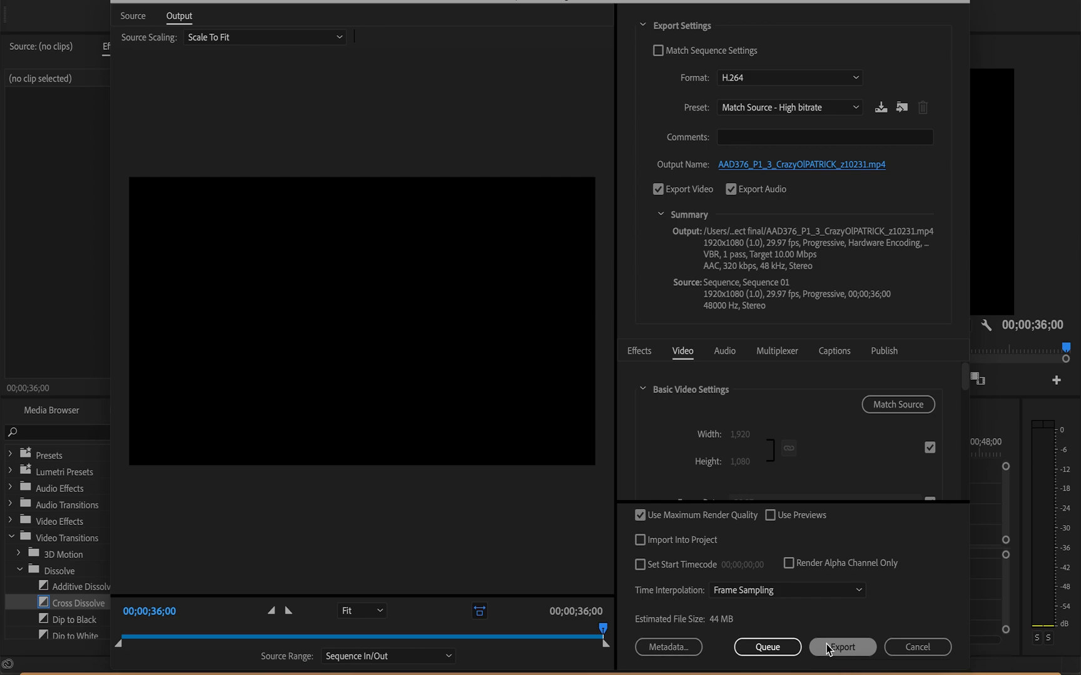
Step: Export the sequence as an H.264 video and save the project
left_click(839, 647)
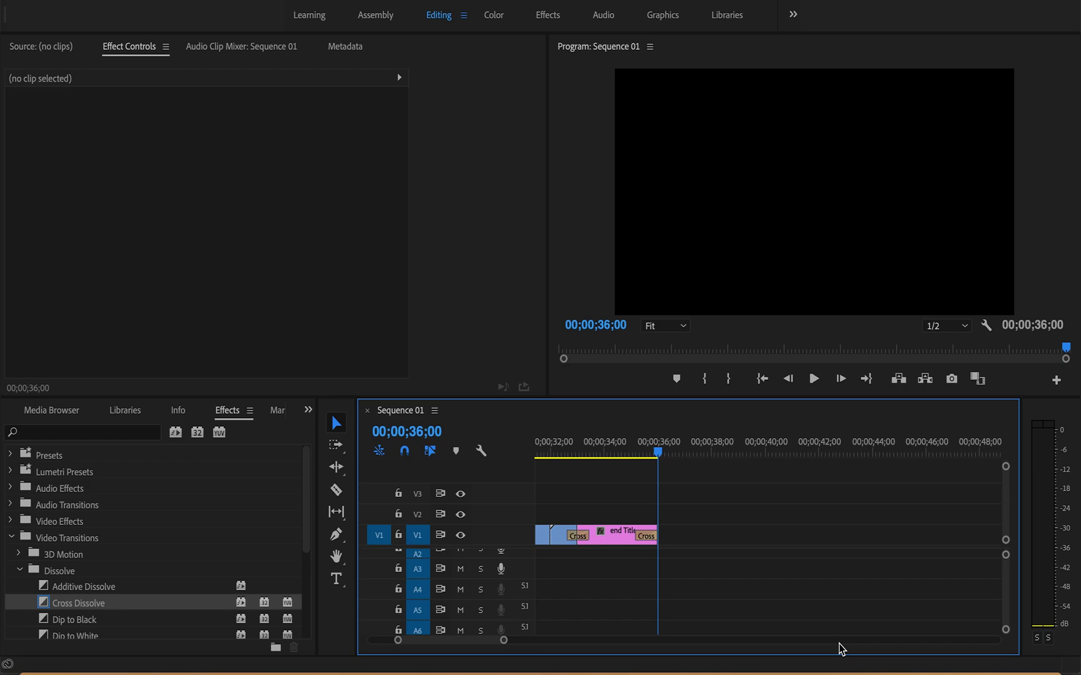
key("ctrl+s")
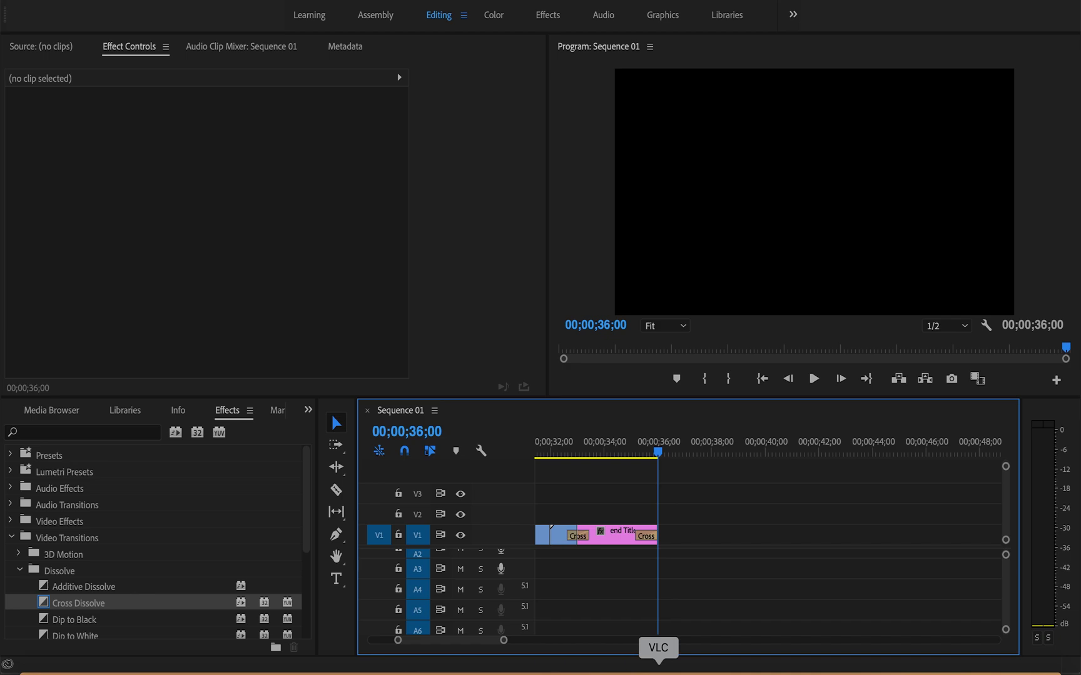
key("super+s")
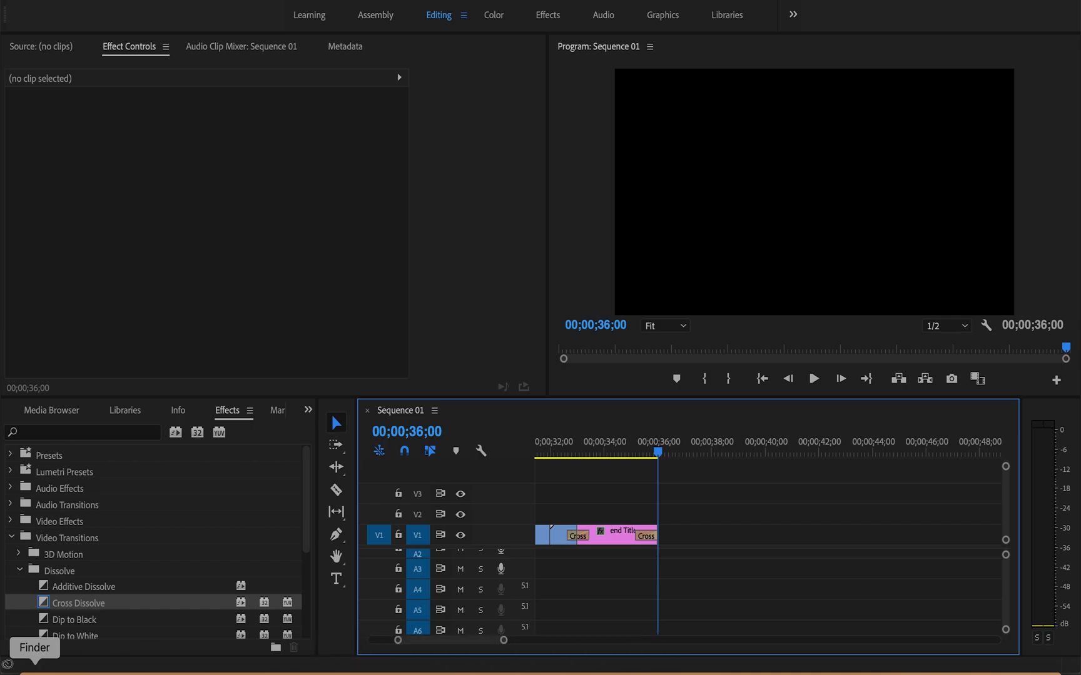
Step: Switch to Finder and open the "walk cycle project final" folder in Documents
left_click(34, 668)
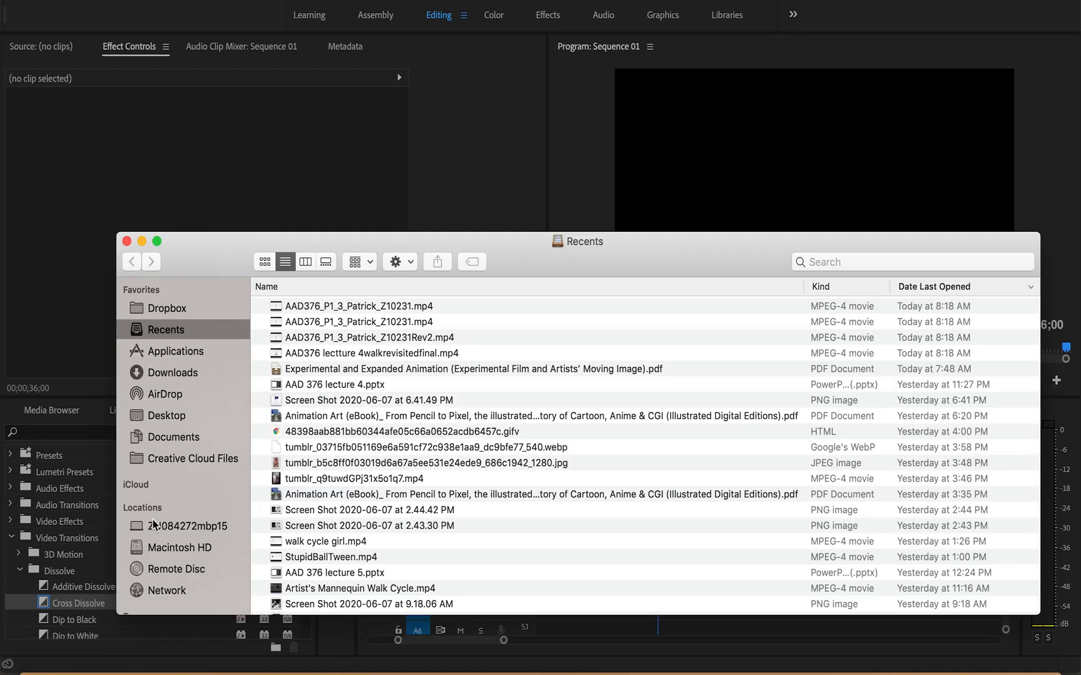
left_click(194, 440)
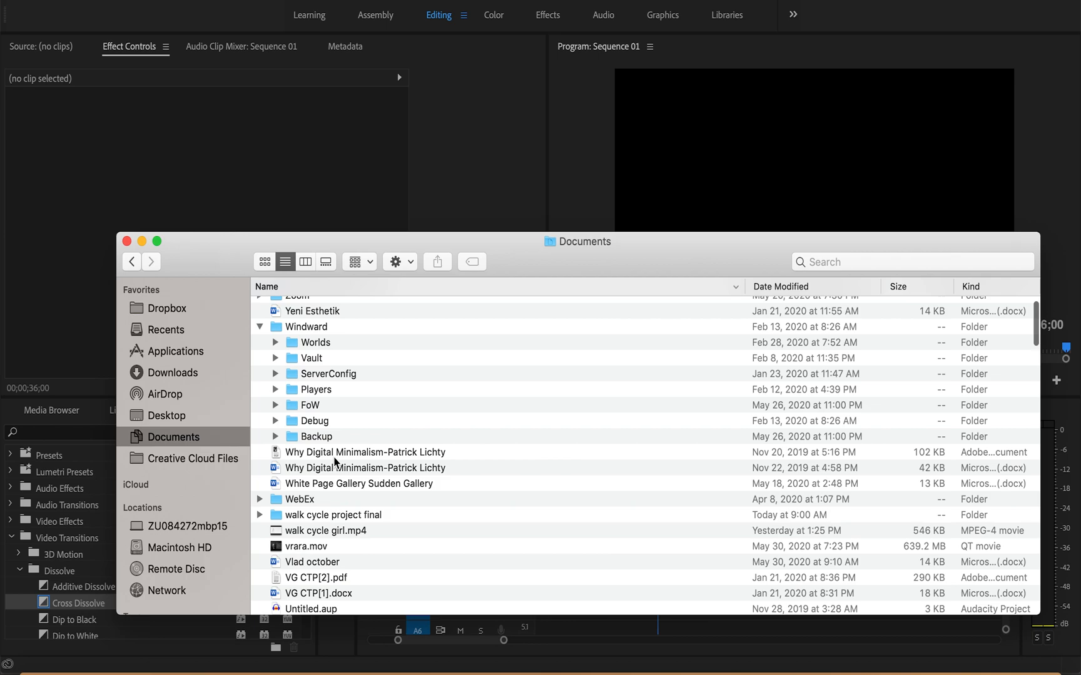
scroll(335, 463, "down", 10)
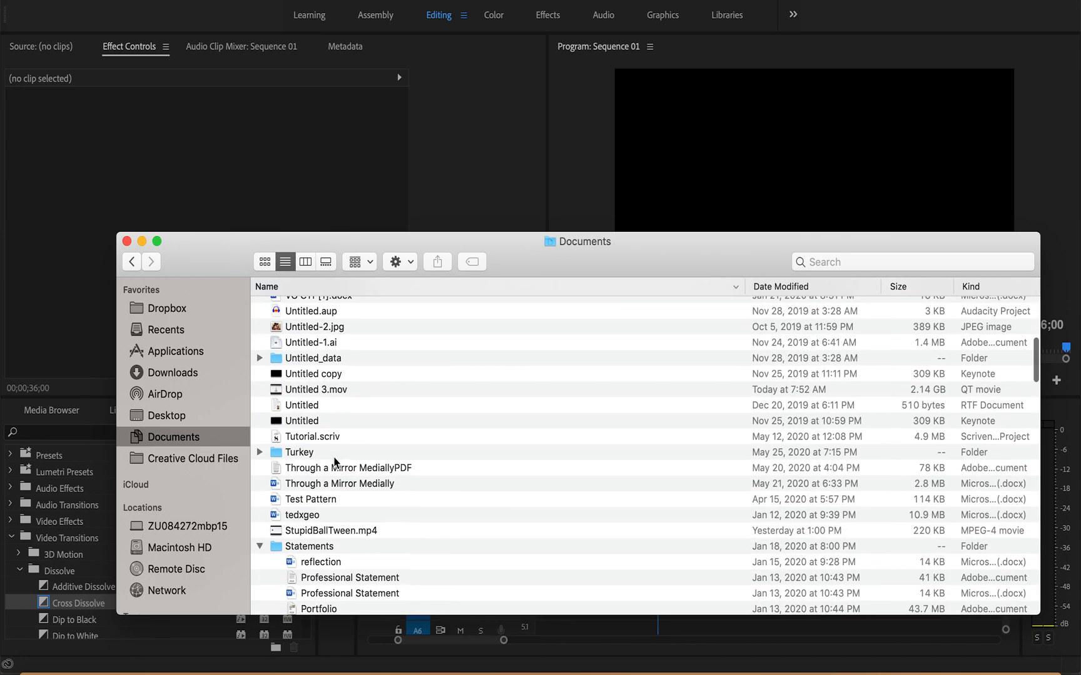
scroll(335, 462, "down", 3)
scroll(336, 463, "up", 10)
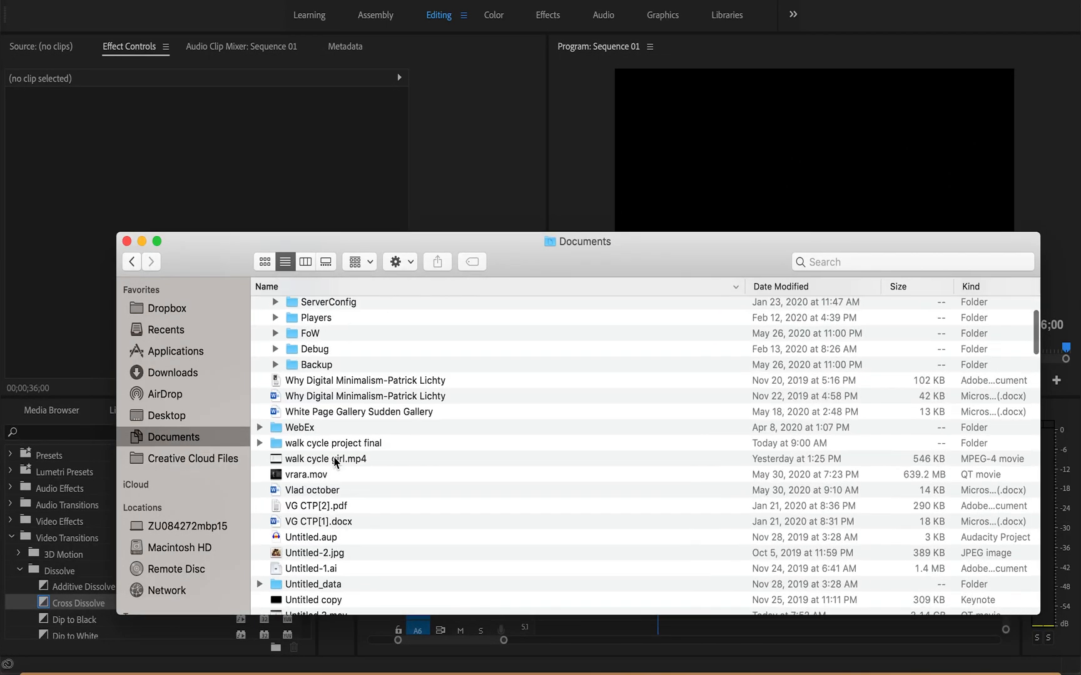
scroll(336, 463, "up", 3)
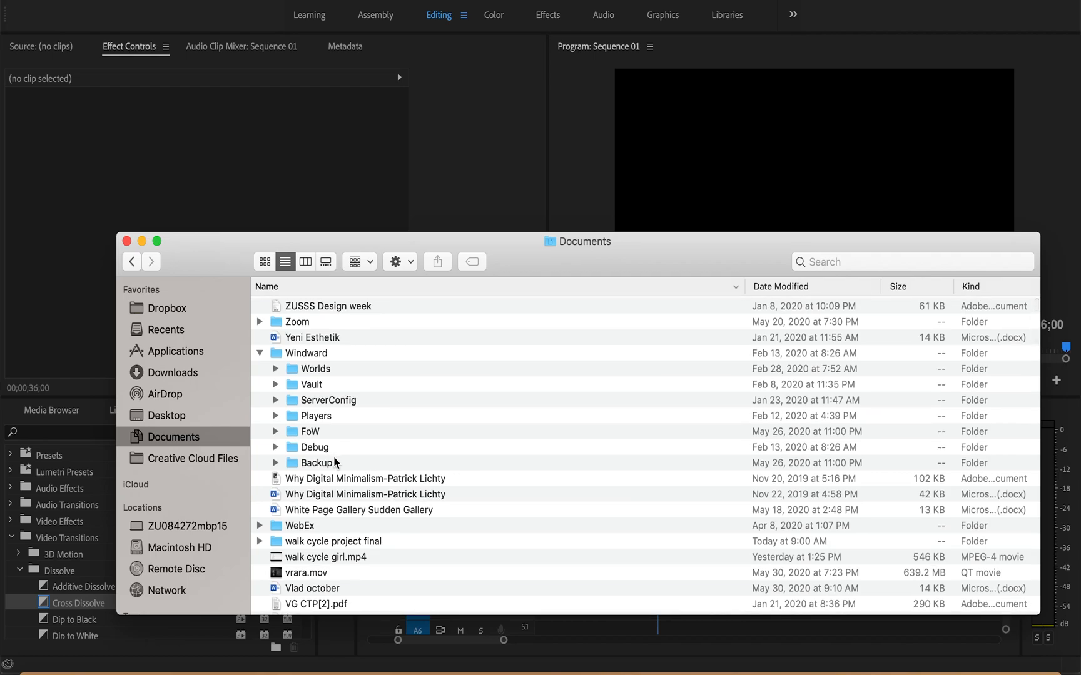
scroll(335, 463, "down", 3)
scroll(336, 463, "down", 3)
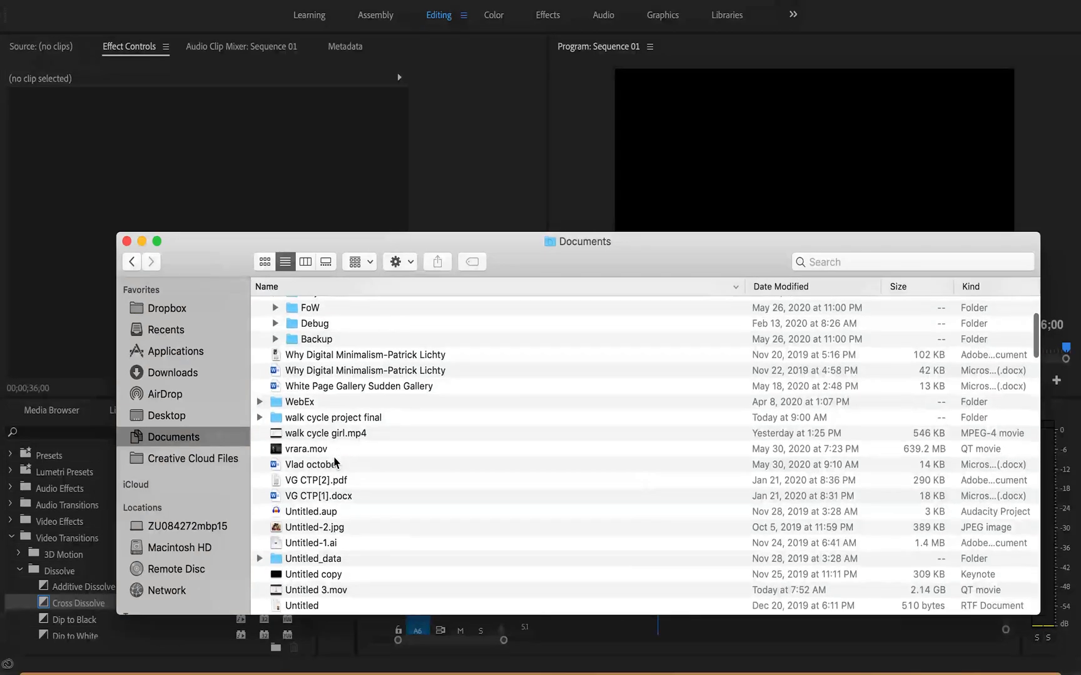
left_click(337, 420)
double_click(336, 419)
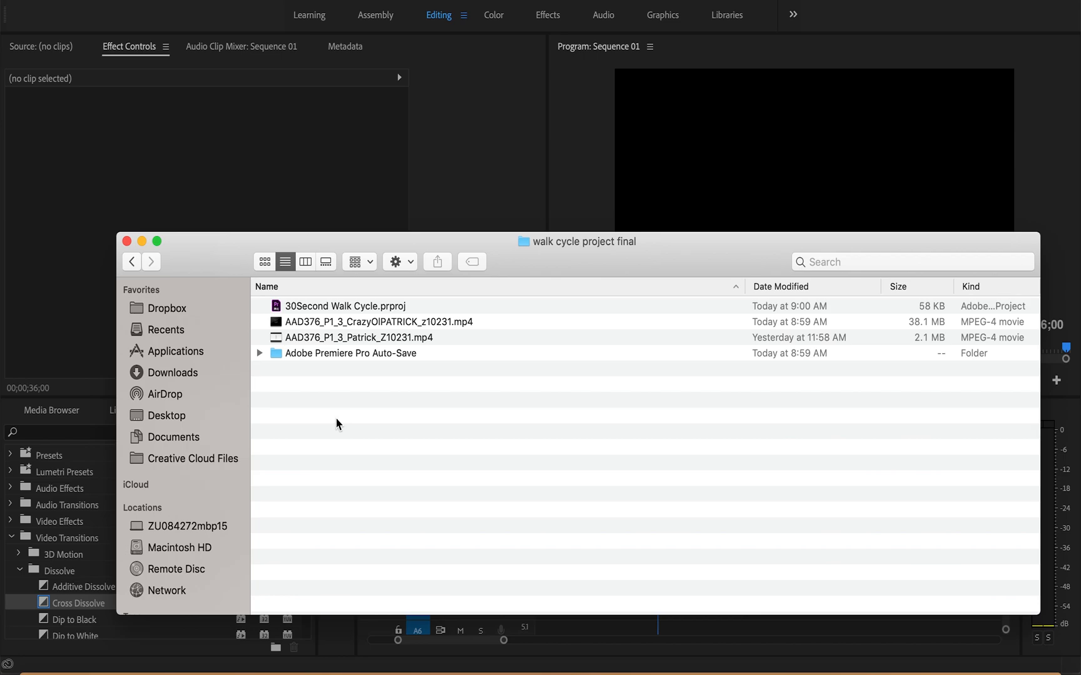
Step: Play the newly exported walk cycle MP4 through to the end and close the player
double_click(354, 328)
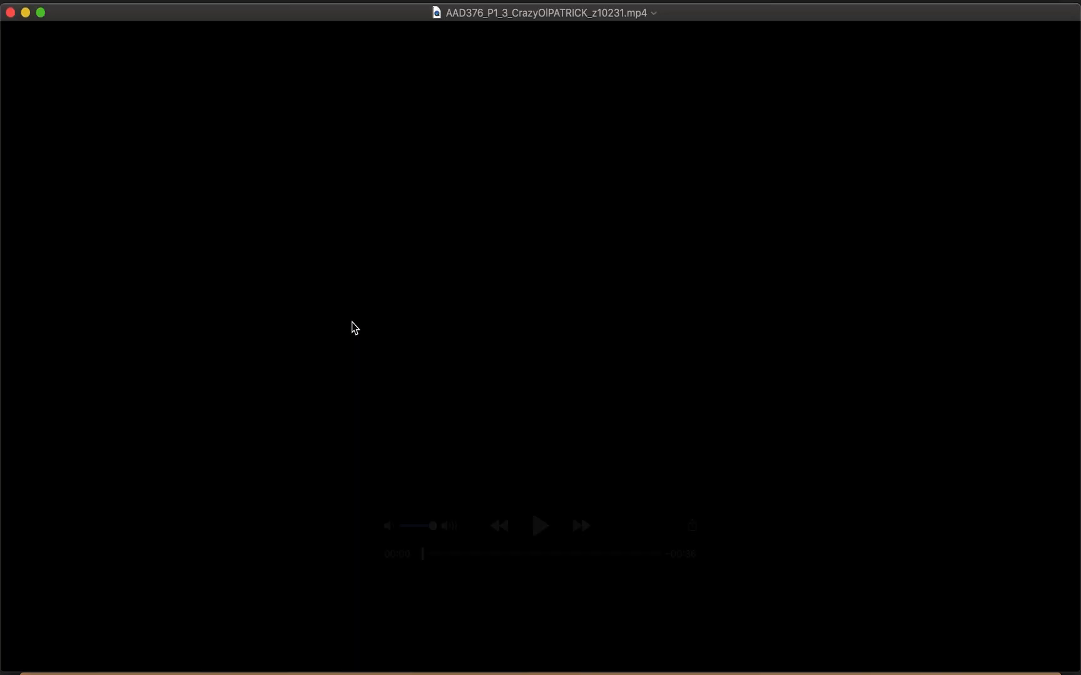
left_click(540, 529)
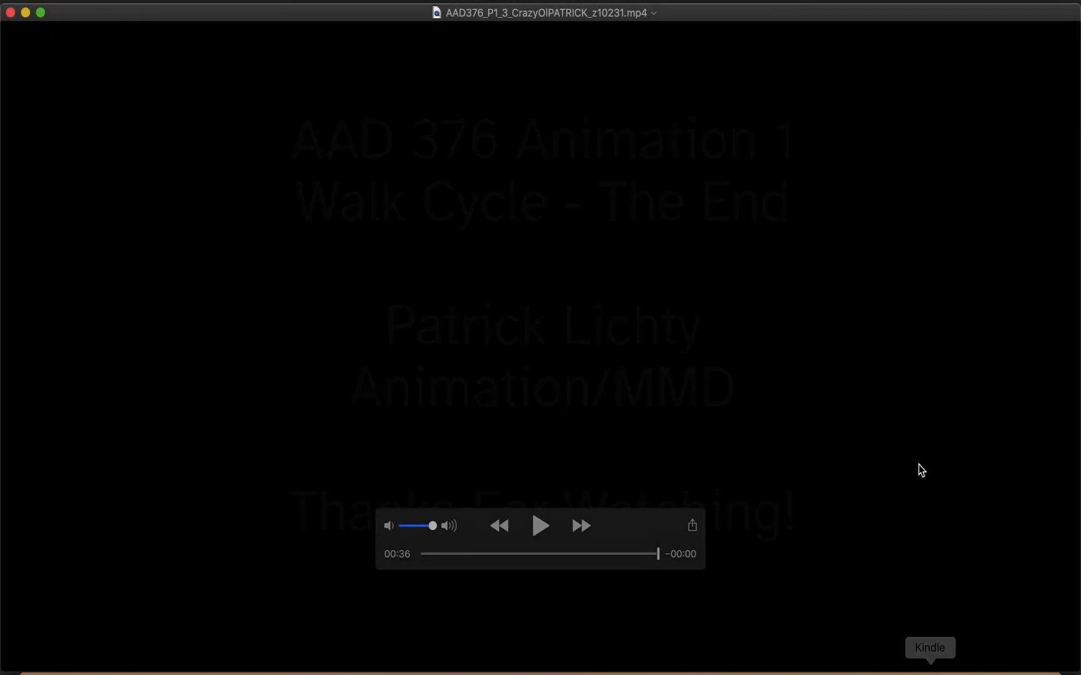
left_click(10, 12)
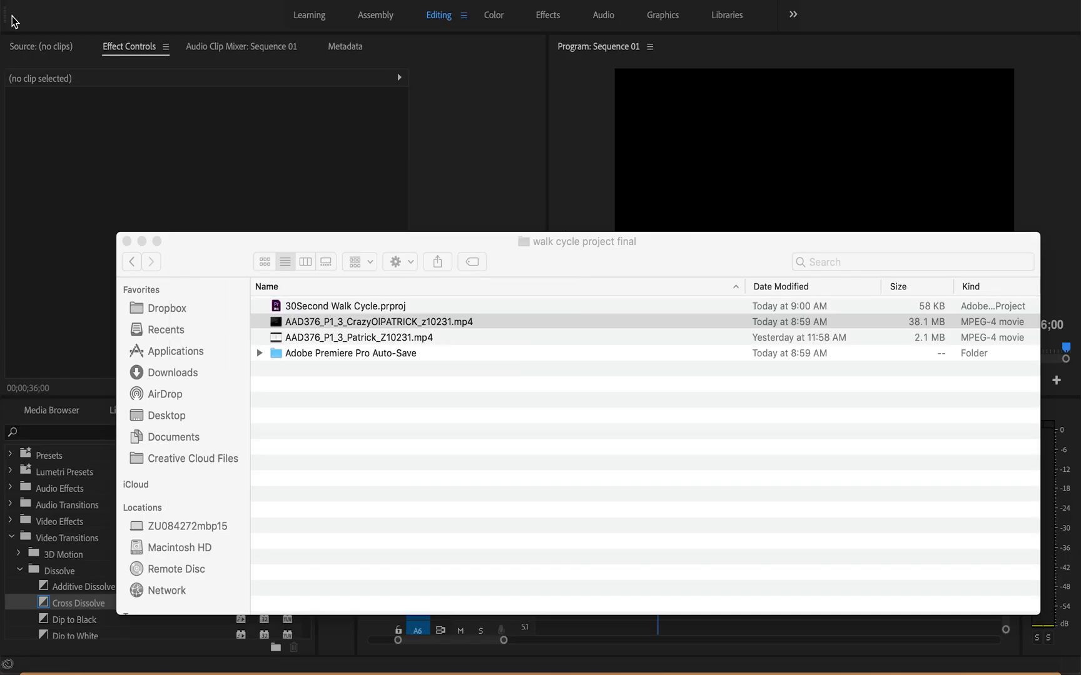